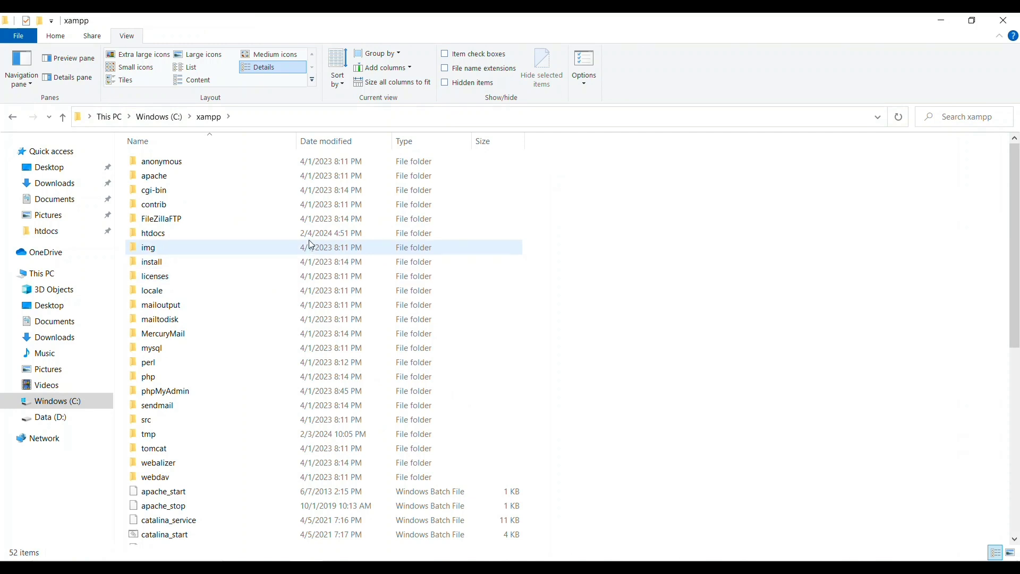
Browse htdocs > Online-course-registartion > onlinecourse and open the Readme file in Notepad
{"action": "left_click", "coordinate": [367, 237]}
{"action": "double_click", "coordinate": [369, 241]}
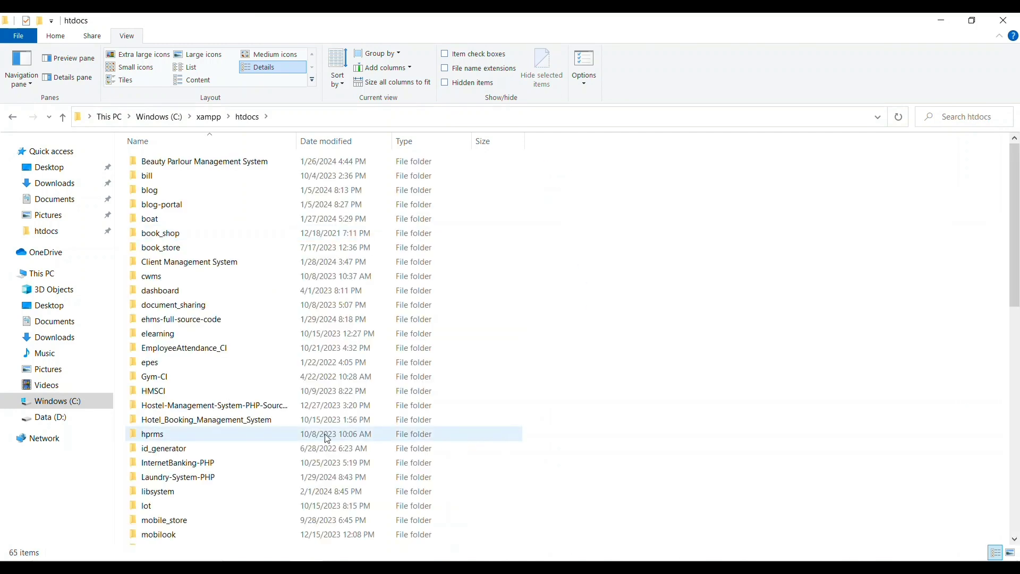
{"action": "left_click_drag", "start_coordinate": [1013, 199], "coordinate": [1006, 279]}
{"action": "scroll", "coordinate": [1006, 279], "scroll_direction": "down", "scroll_amount": 2}
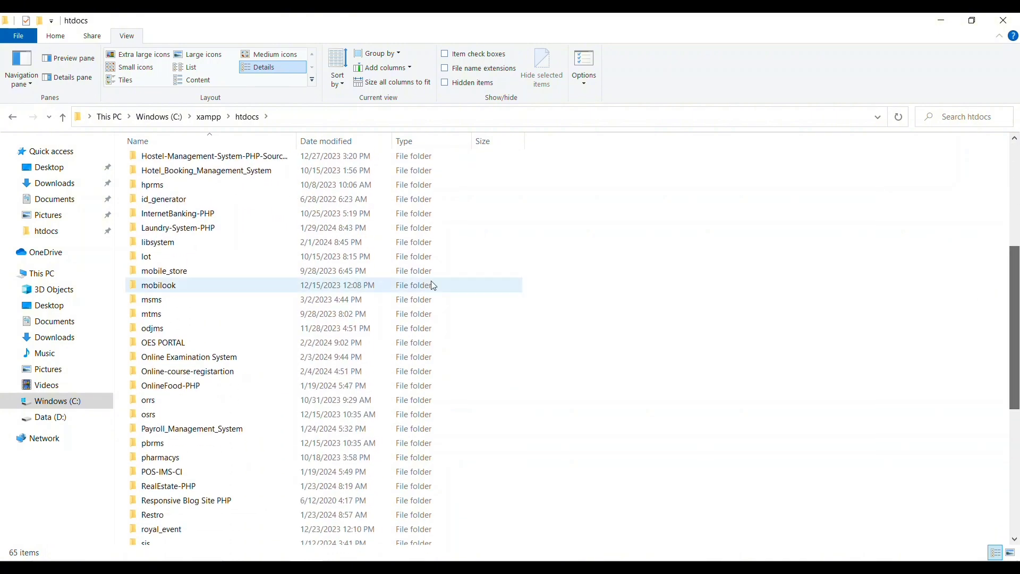
{"action": "double_click", "coordinate": [168, 376]}
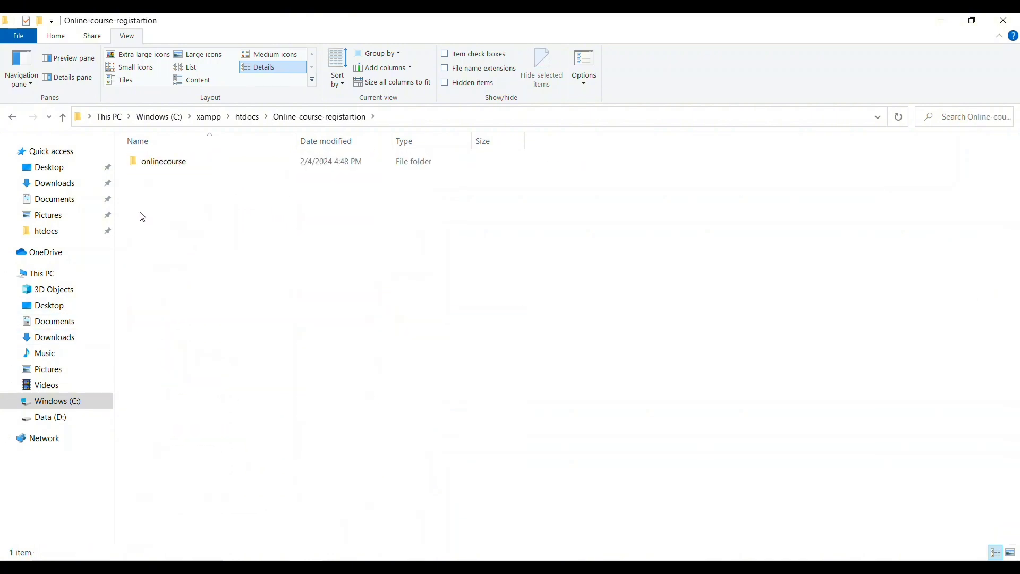
{"action": "left_click", "coordinate": [157, 163]}
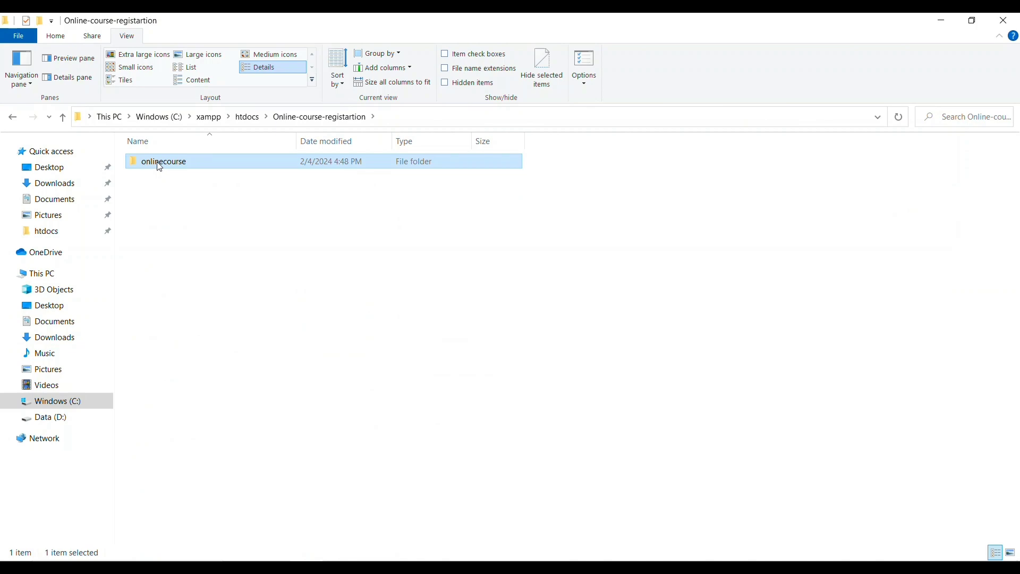
{"action": "double_click", "coordinate": [223, 162]}
{"action": "double_click", "coordinate": [171, 366]}
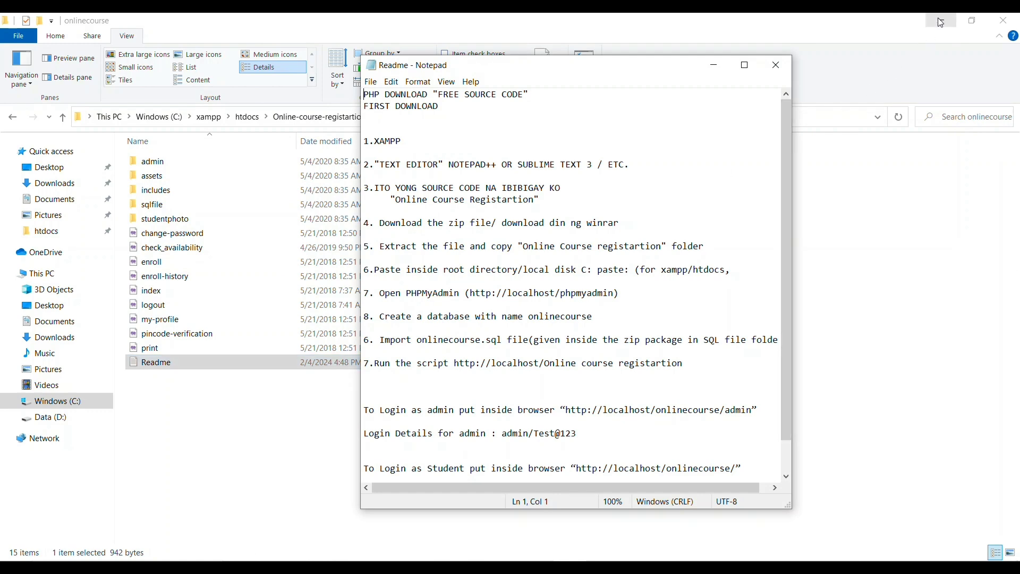
Widen the Readme window and tidy the wording of steps 3 and 4
{"action": "left_click", "coordinate": [745, 65]}
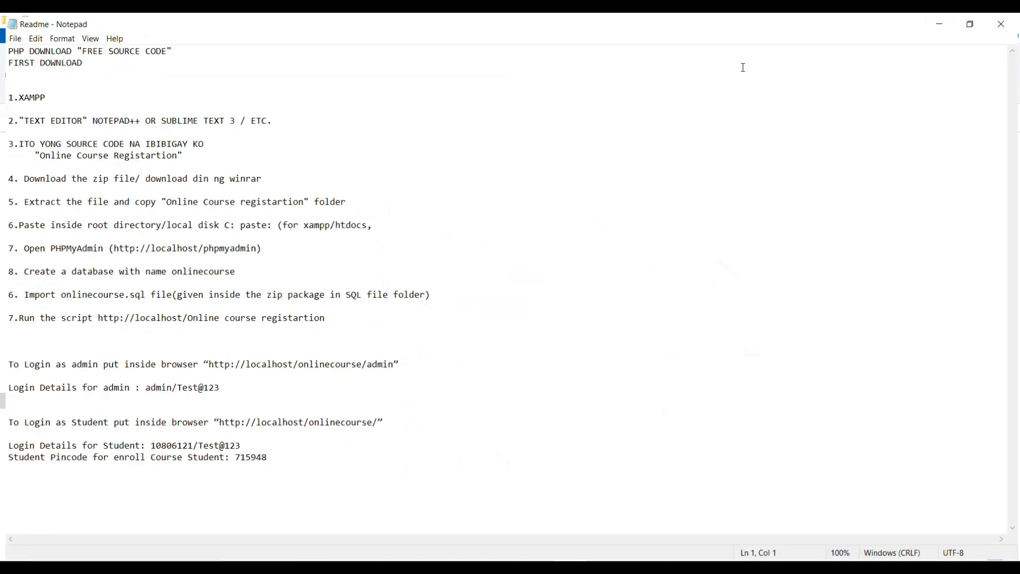
{"action": "left_click", "coordinate": [974, 21]}
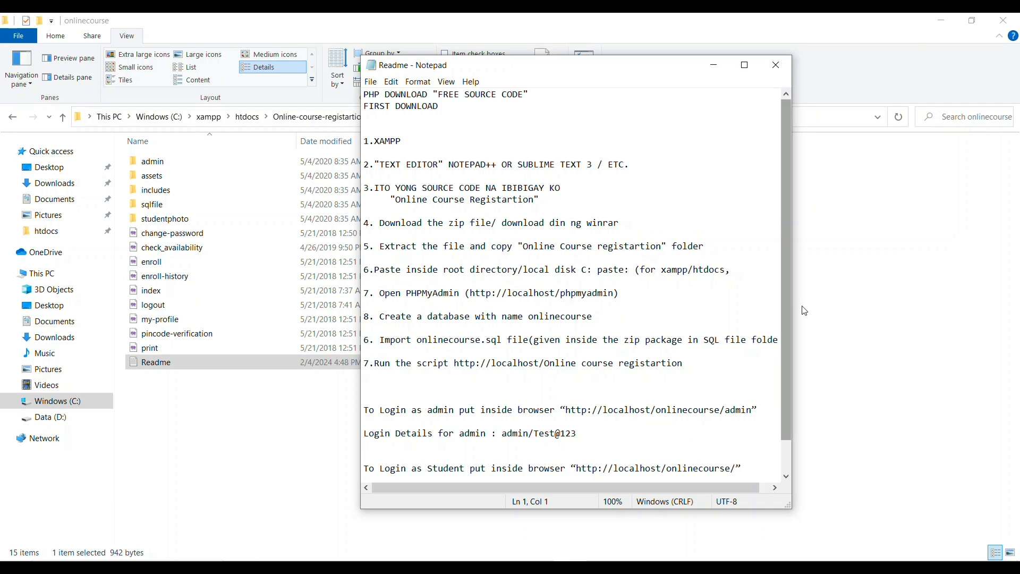
{"action": "left_click_drag", "start_coordinate": [792, 390], "coordinate": [886, 393]}
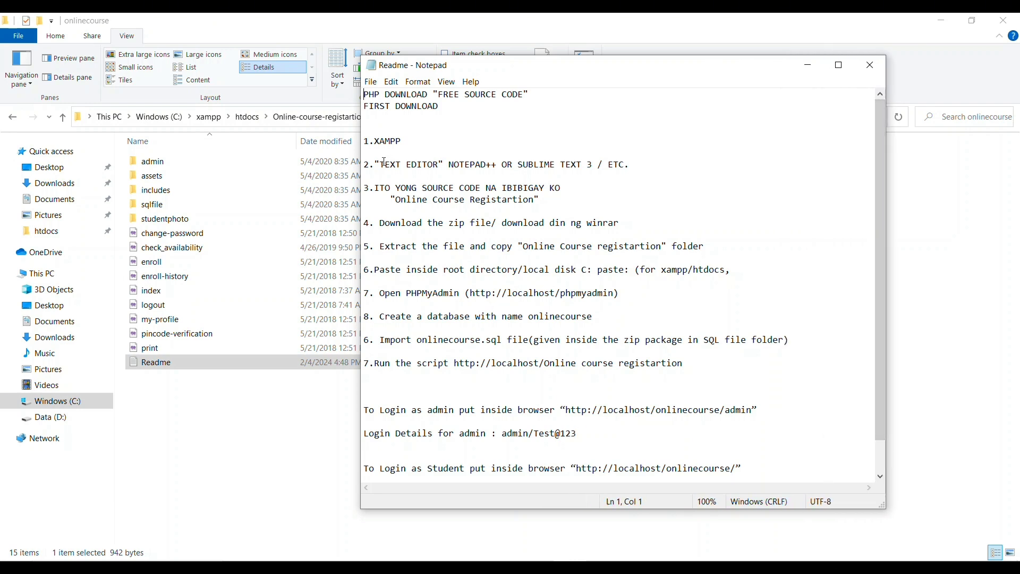
{"action": "left_click_drag", "start_coordinate": [381, 164], "coordinate": [595, 213]}
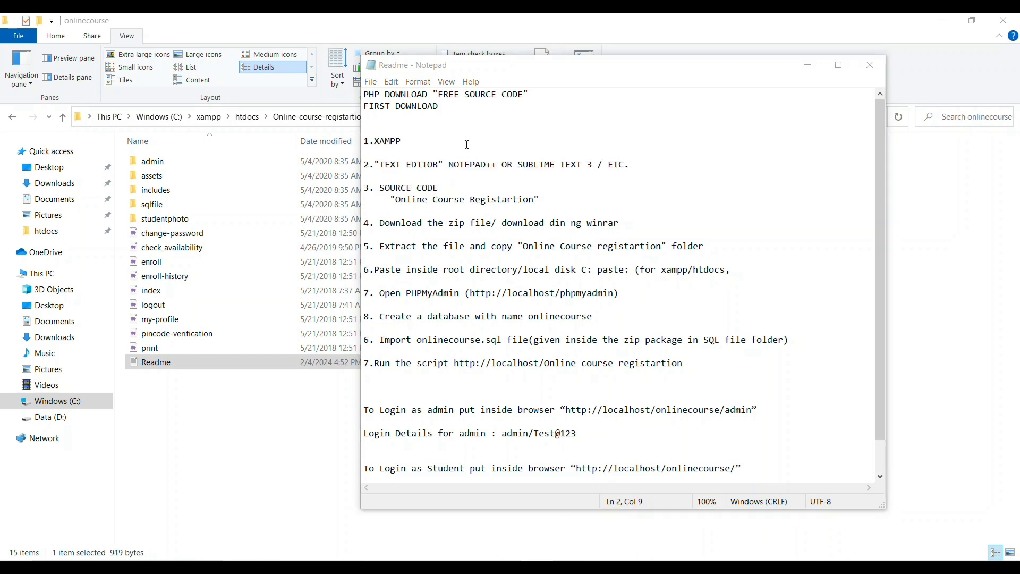
{"action": "left_click_drag", "start_coordinate": [375, 138], "coordinate": [591, 324]}
{"action": "left_click", "coordinate": [589, 304]}
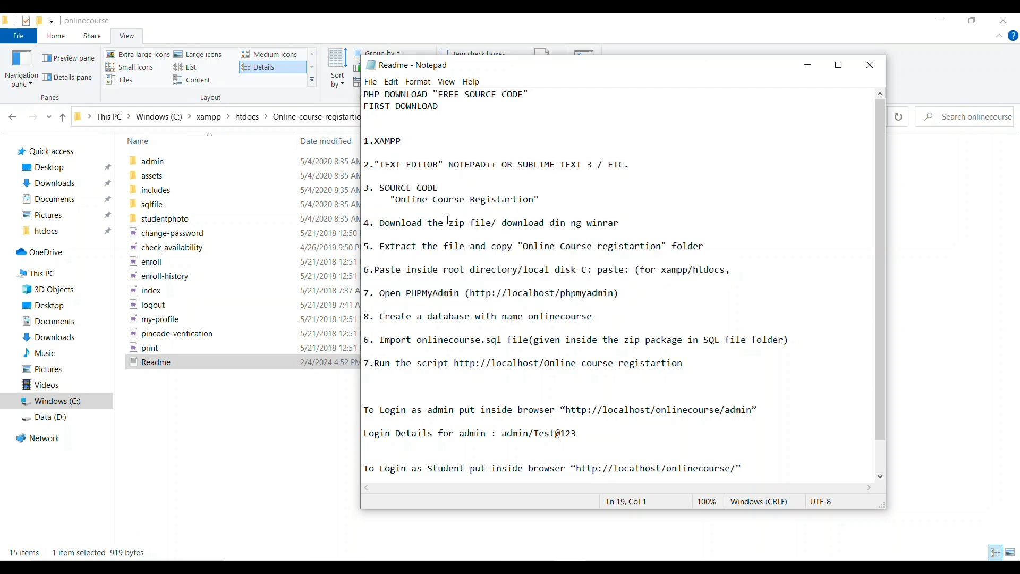
{"action": "left_click_drag", "start_coordinate": [385, 223], "coordinate": [591, 247]}
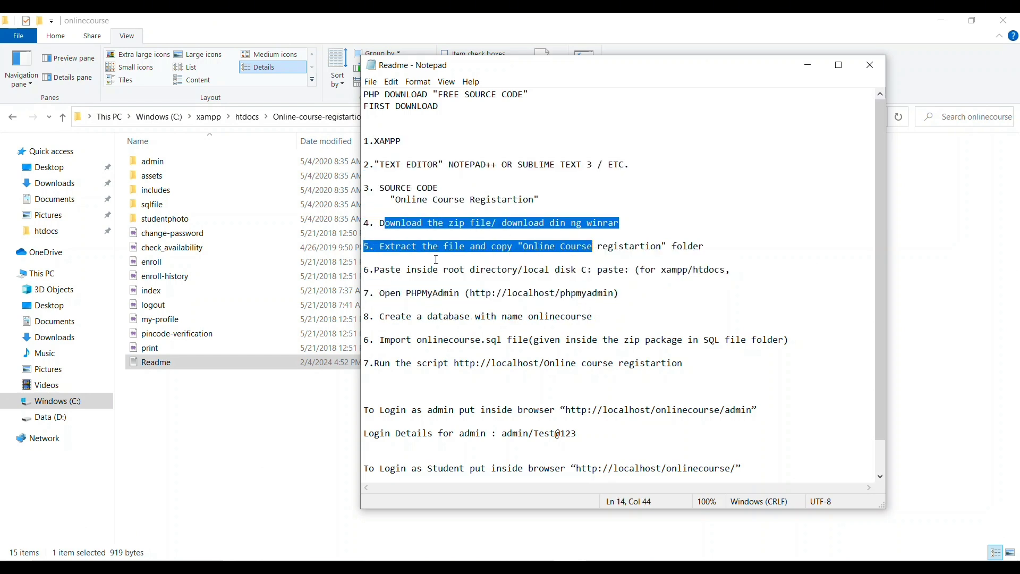
{"action": "left_click", "coordinate": [376, 248]}
{"action": "left_click_drag", "start_coordinate": [377, 248], "coordinate": [582, 272]}
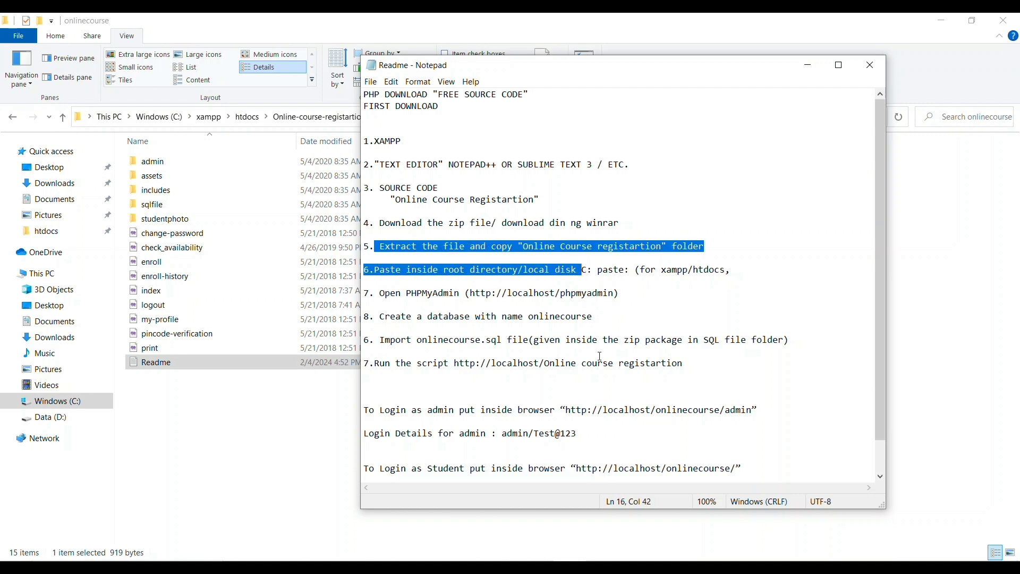
{"action": "left_click", "coordinate": [583, 223]}
{"action": "key", "text": "BackSpace"}
{"action": "key", "text": "BackSpace"}
{"action": "key", "text": "BackSpace"}
{"action": "key", "text": "BackSpace"}
{"action": "key", "text": "BackSpace"}
{"action": "key", "text": "BackSpace"}
{"action": "key", "text": "BackSpace"}
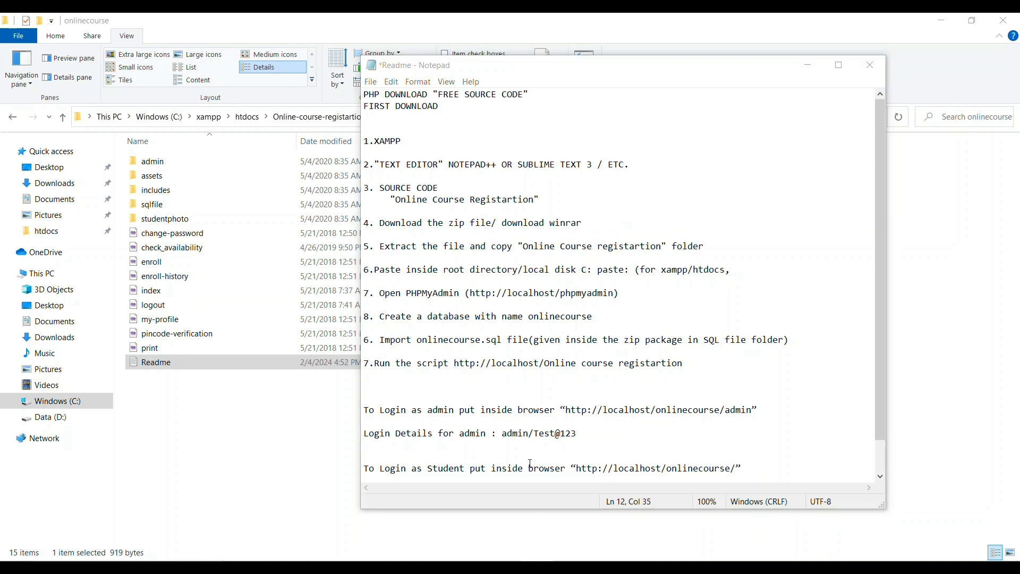
Copy the phpMyAdmin address from step 7 of the Readme
{"action": "left_click_drag", "start_coordinate": [366, 269], "coordinate": [509, 294]}
{"action": "left_click", "coordinate": [524, 269]}
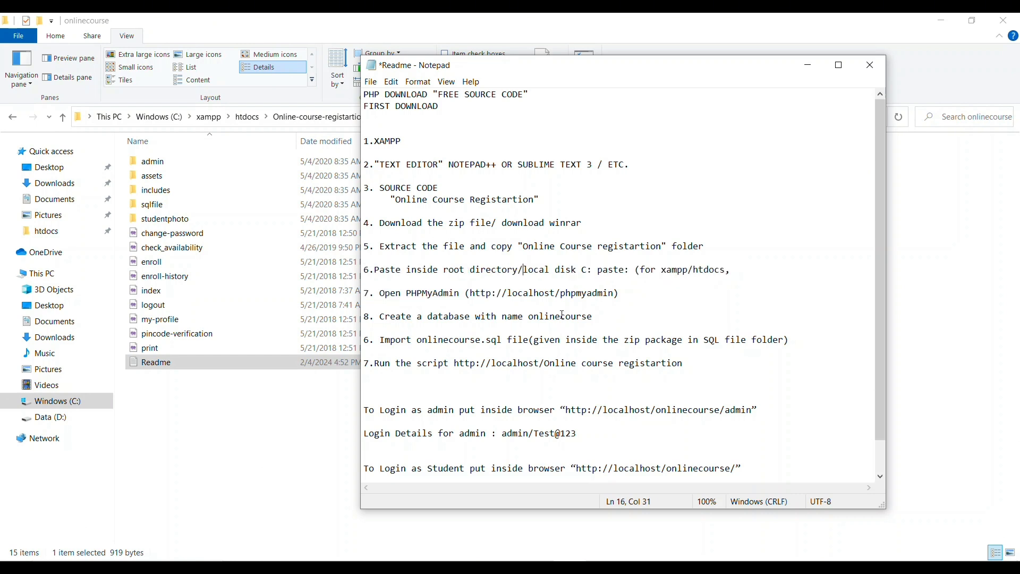
{"action": "left_click_drag", "start_coordinate": [382, 266], "coordinate": [594, 293]}
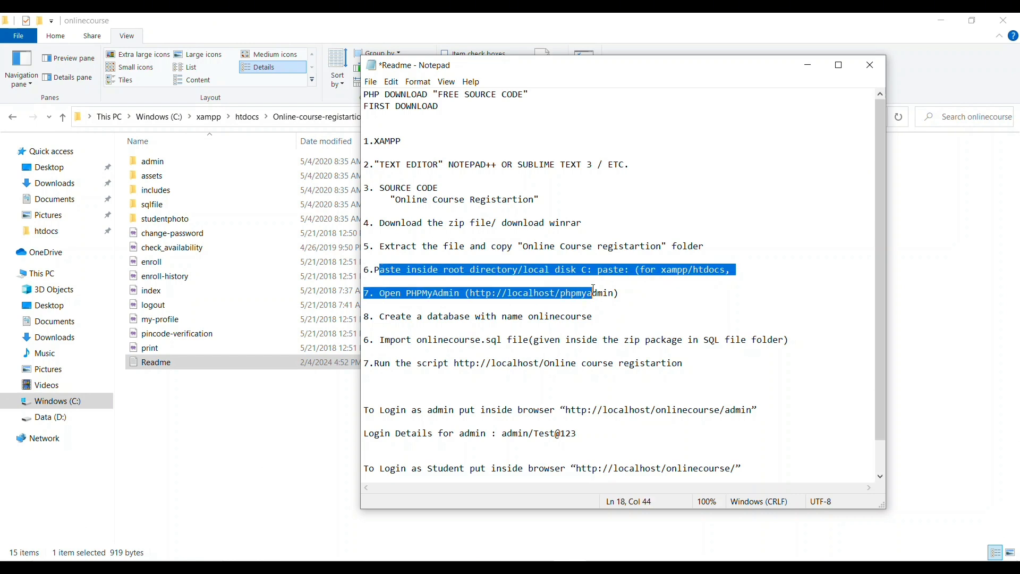
{"action": "left_click", "coordinate": [583, 293]}
{"action": "left_click_drag", "start_coordinate": [471, 293], "coordinate": [615, 293]}
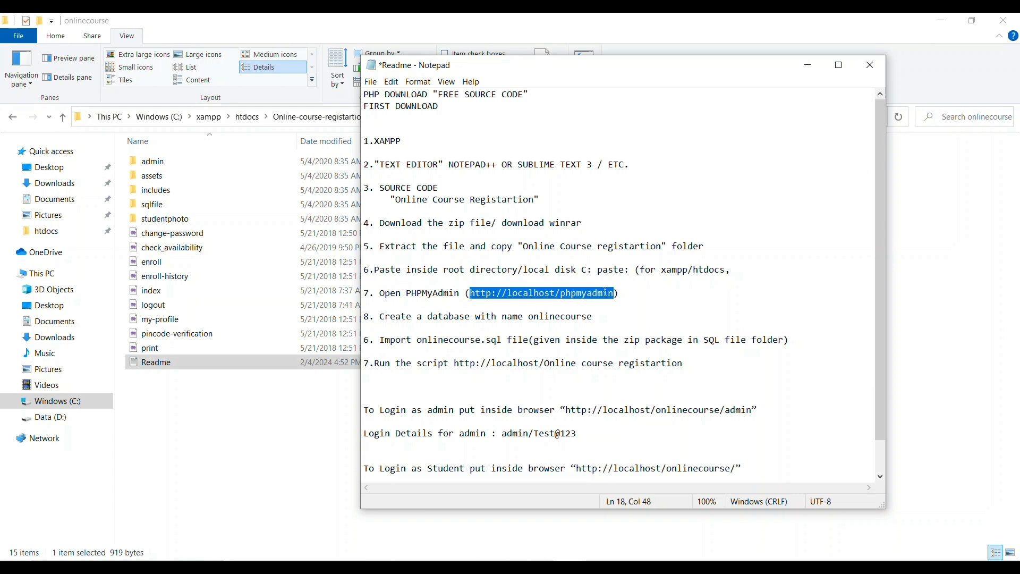
{"action": "right_click", "coordinate": [577, 291]}
{"action": "left_click", "coordinate": [608, 329]}
Try loading localhost in Chrome, which refuses to connect
{"action": "left_click", "coordinate": [525, 558]}
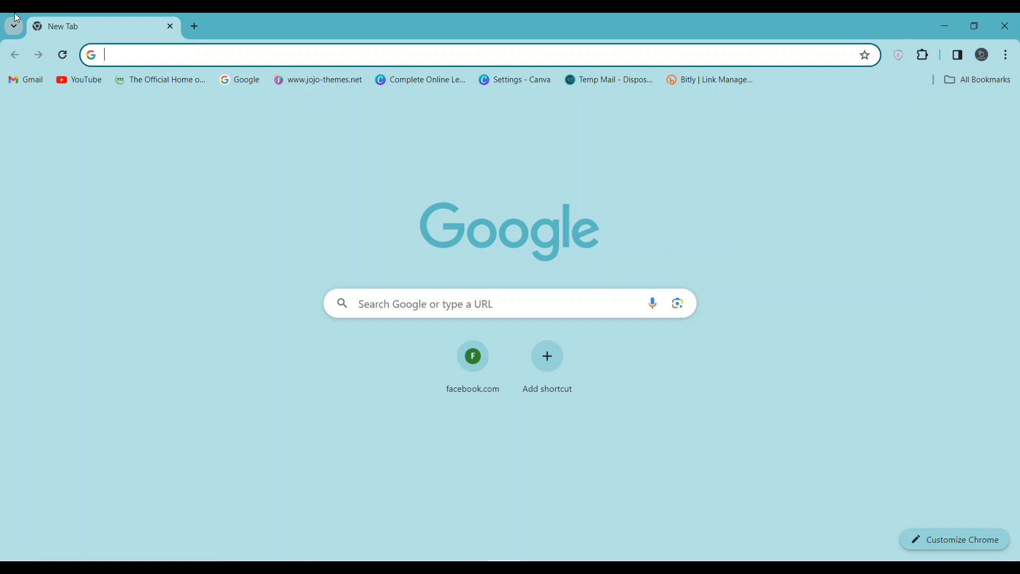
{"action": "type", "text": "localhost"}
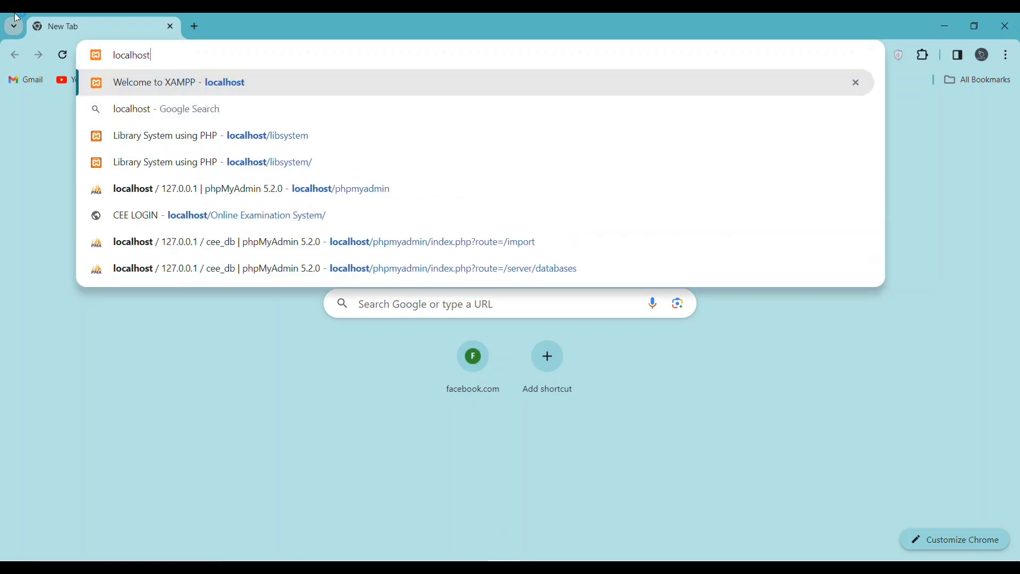
{"action": "key", "text": "Return"}
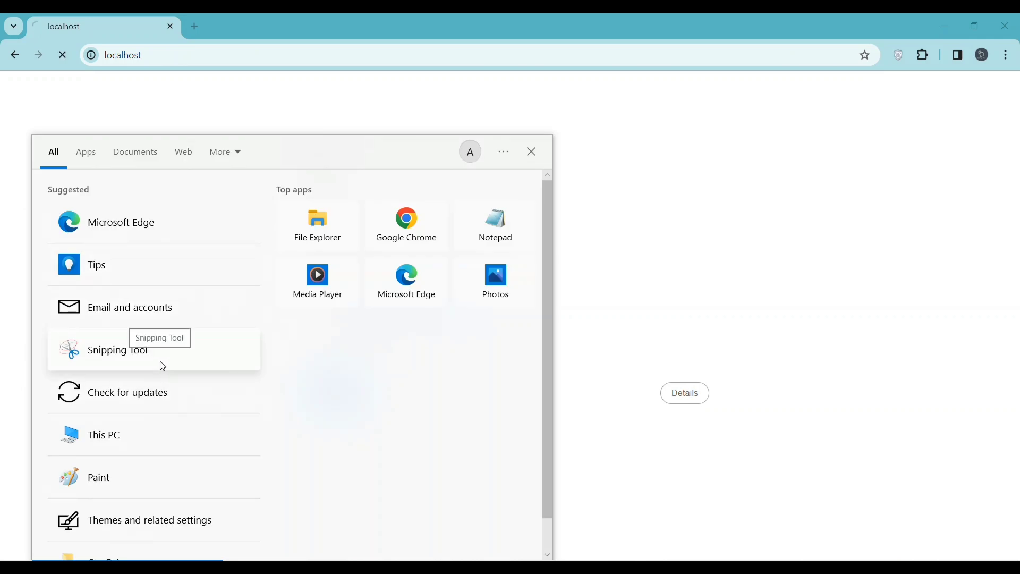
Start Apache and MySQL in the XAMPP Control Panel and reload localhost
{"action": "type", "text": "xa"}
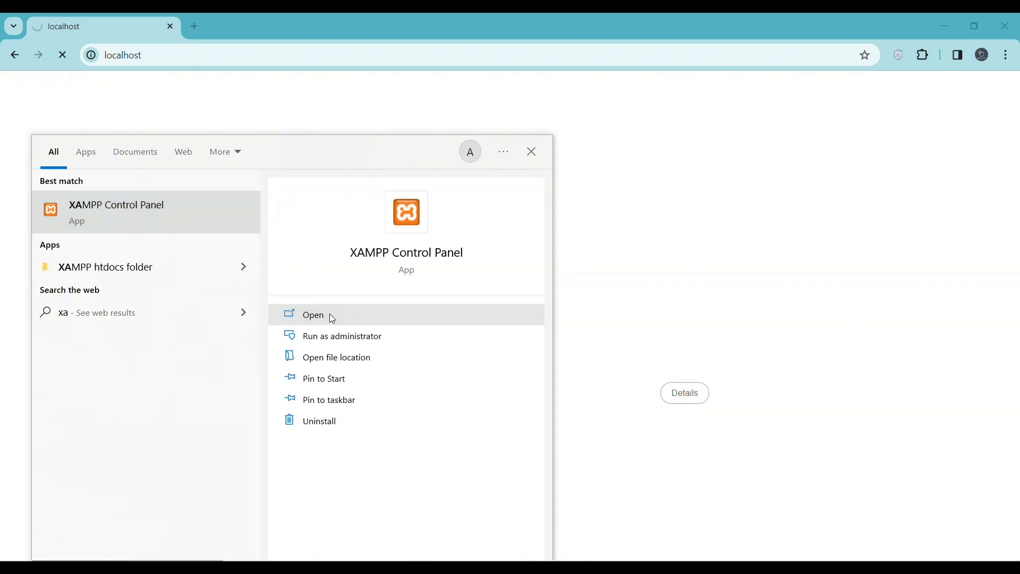
{"action": "left_click", "coordinate": [329, 315]}
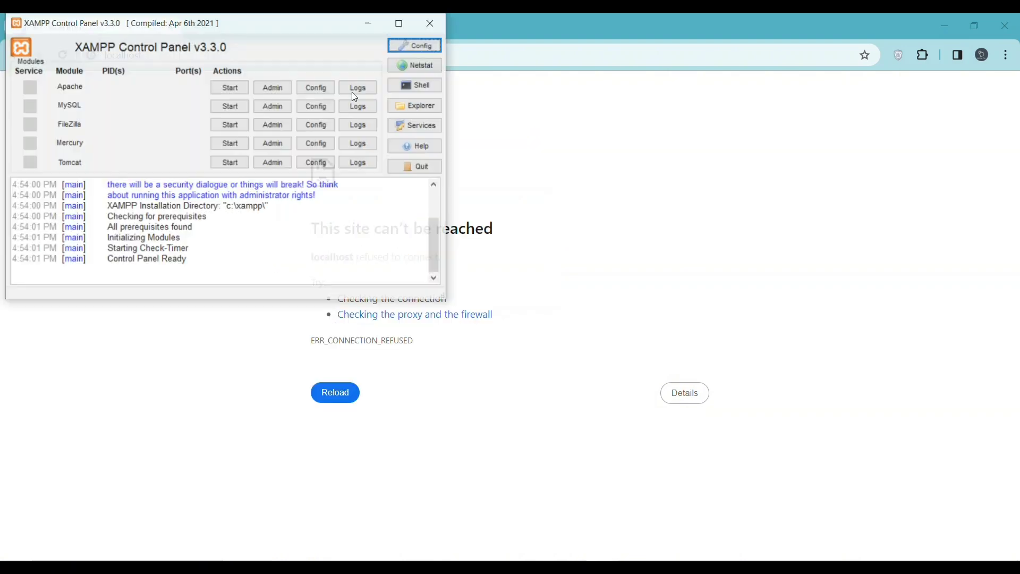
{"action": "left_click", "coordinate": [230, 89]}
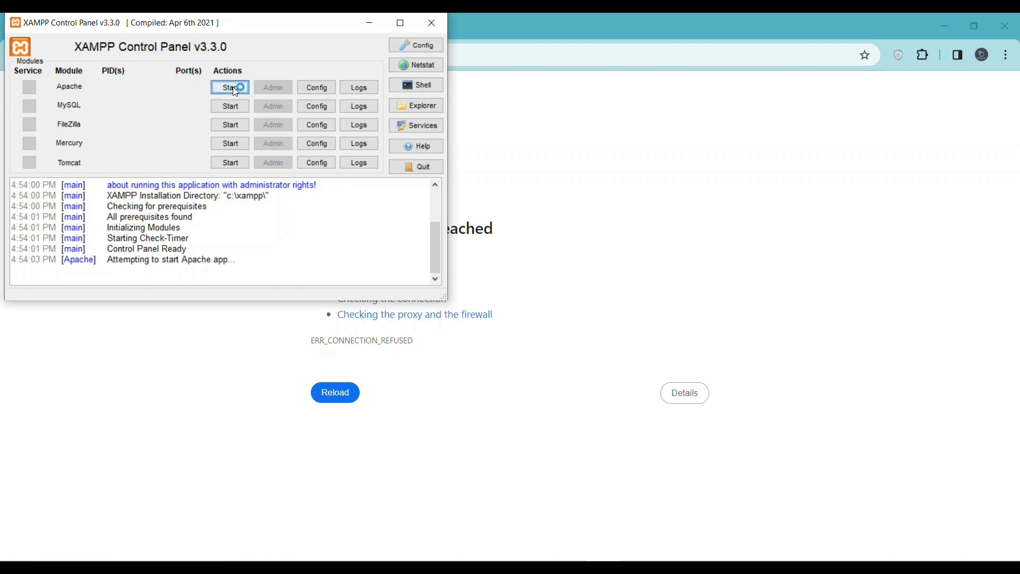
{"action": "left_click", "coordinate": [231, 104]}
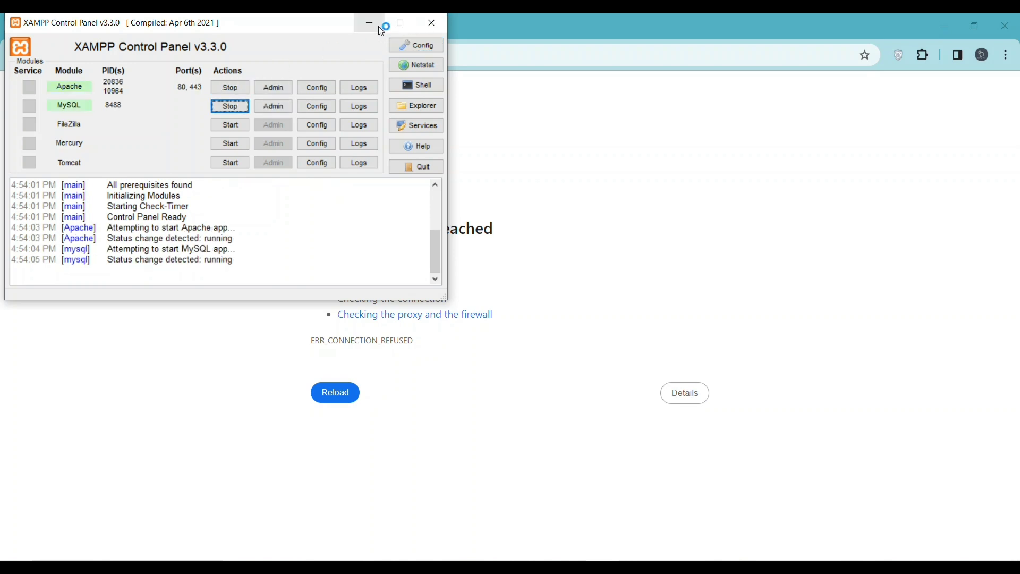
{"action": "left_click", "coordinate": [378, 26]}
{"action": "left_click", "coordinate": [159, 54]}
{"action": "left_click", "coordinate": [159, 55]}
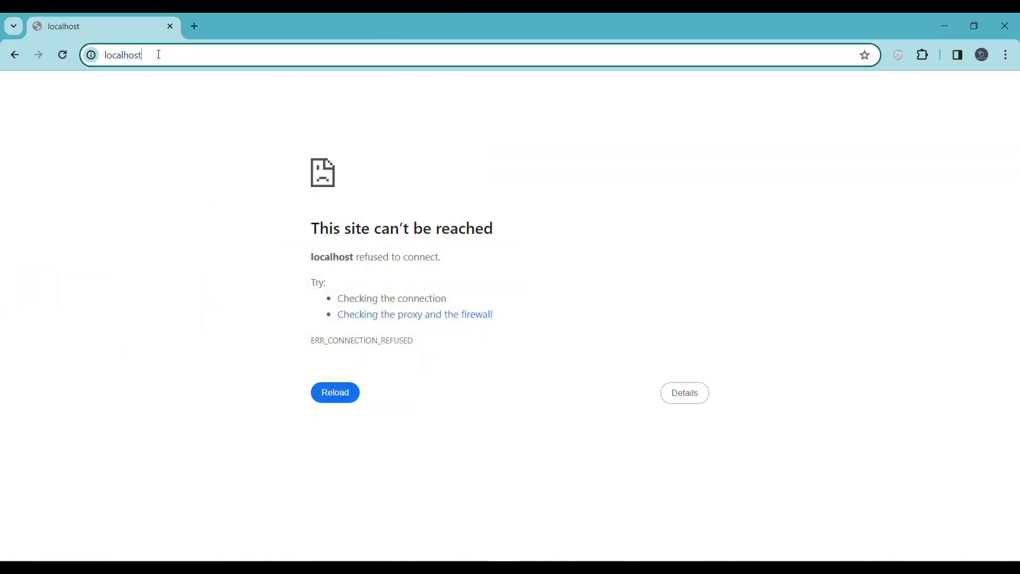
{"action": "key", "text": "Return"}
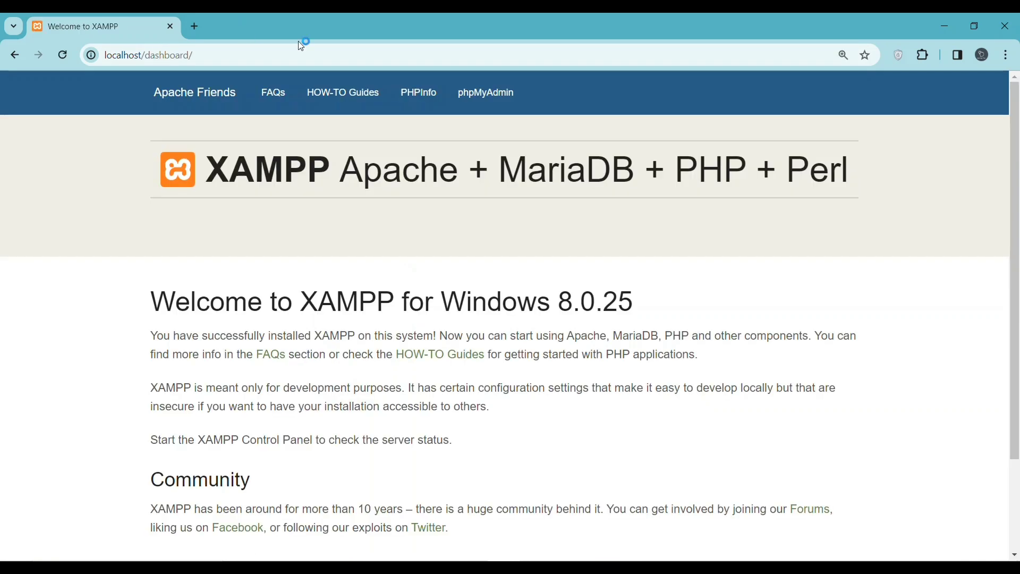
Open phpMyAdmin, copy the database name 'onlinecourse' from the Readme, and go to Databases
{"action": "left_click", "coordinate": [497, 103]}
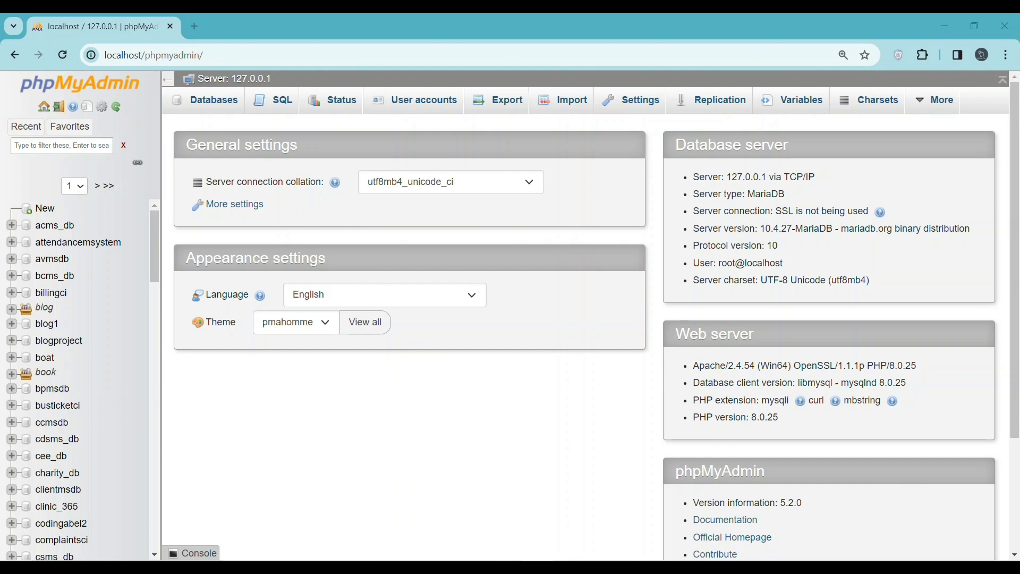
{"action": "key", "text": "alt+Tab"}
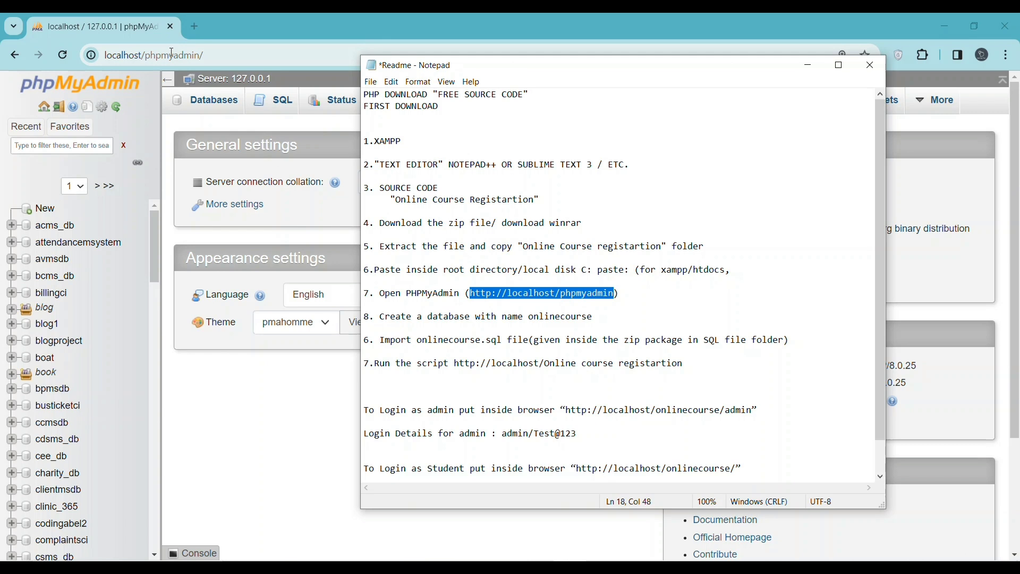
{"action": "left_click_drag", "start_coordinate": [391, 322], "coordinate": [533, 326]}
{"action": "double_click", "coordinate": [570, 319]}
{"action": "right_click", "coordinate": [568, 315]}
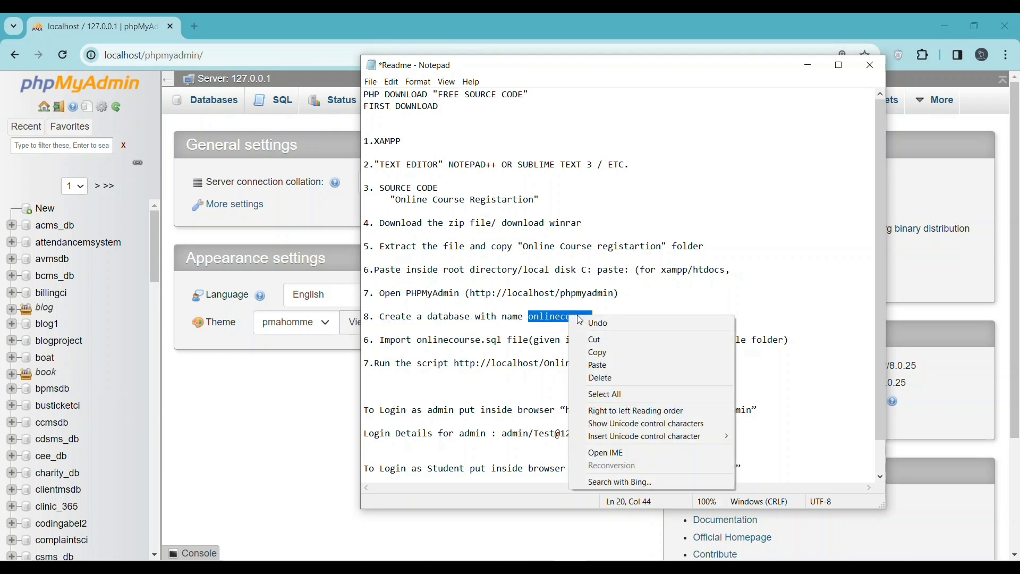
{"action": "left_click", "coordinate": [606, 353]}
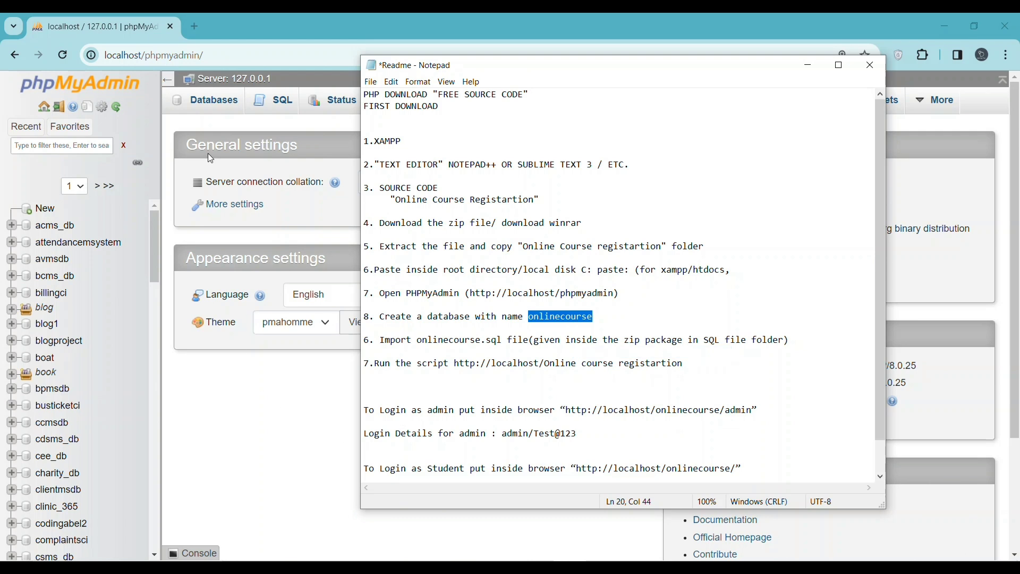
{"action": "left_click", "coordinate": [210, 104]}
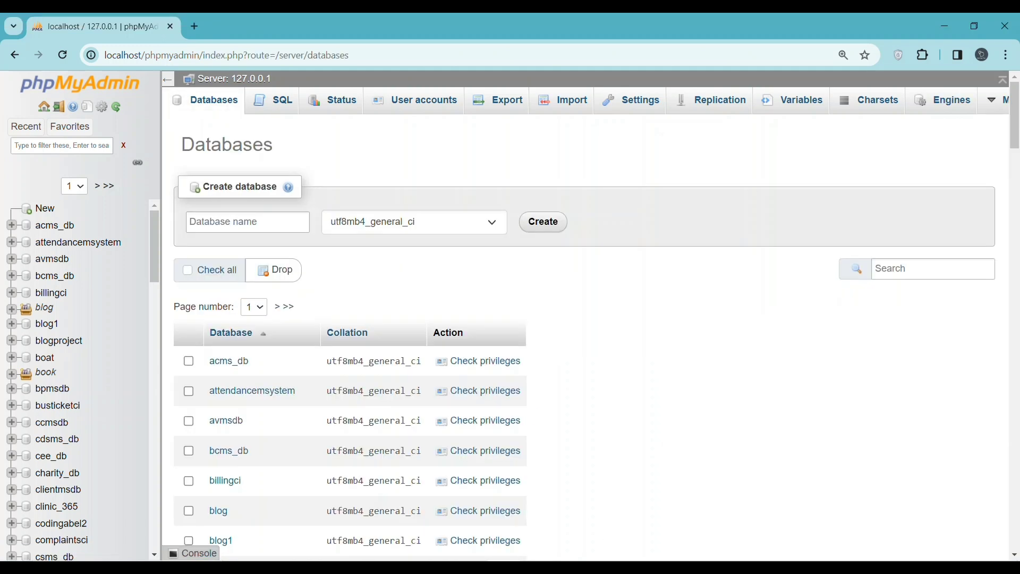
Create a new database named onlinecourse
{"action": "left_click", "coordinate": [265, 225]}
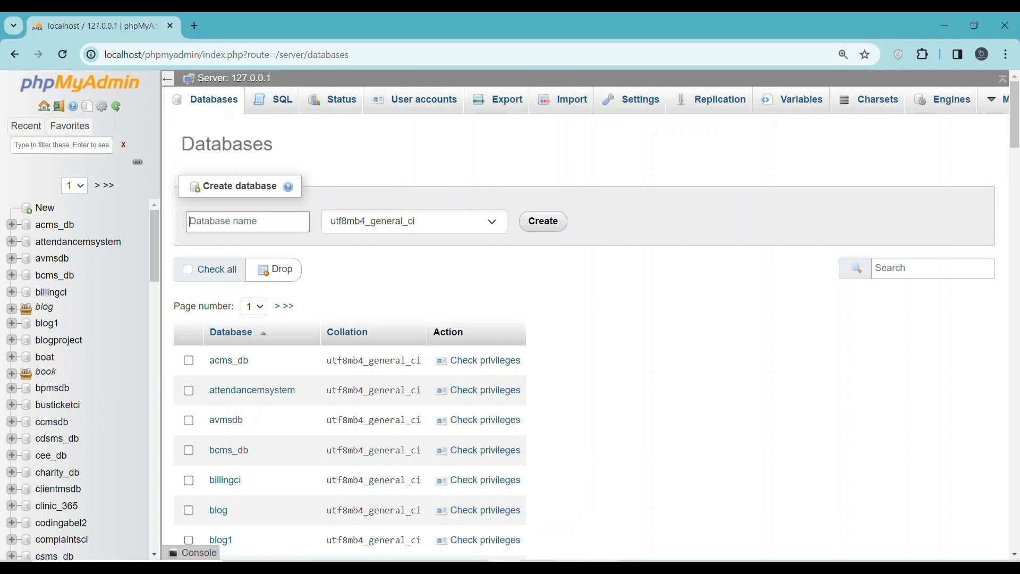
{"action": "key", "text": "alt+Tab"}
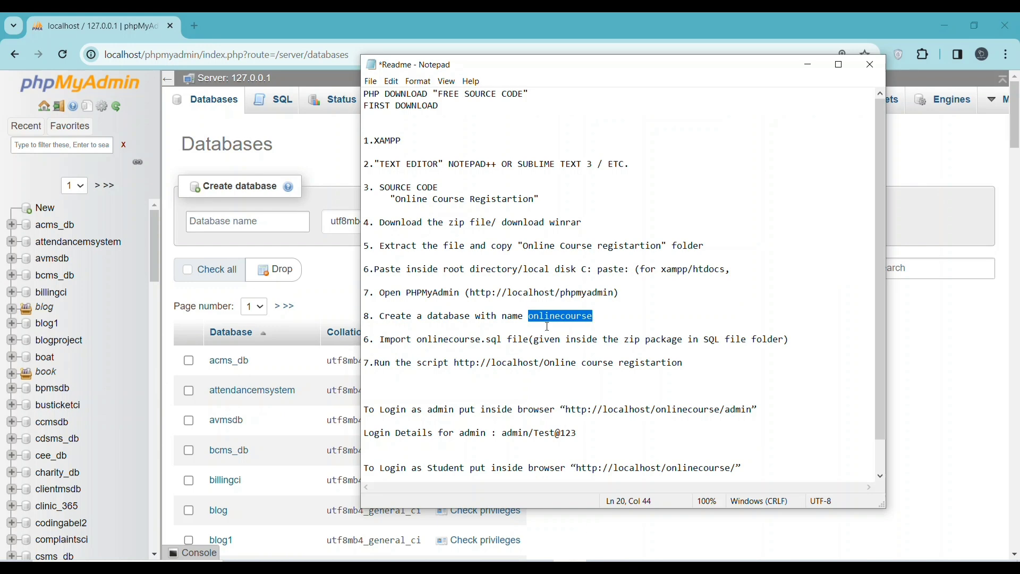
{"action": "right_click", "coordinate": [551, 318]}
{"action": "left_click", "coordinate": [585, 355]}
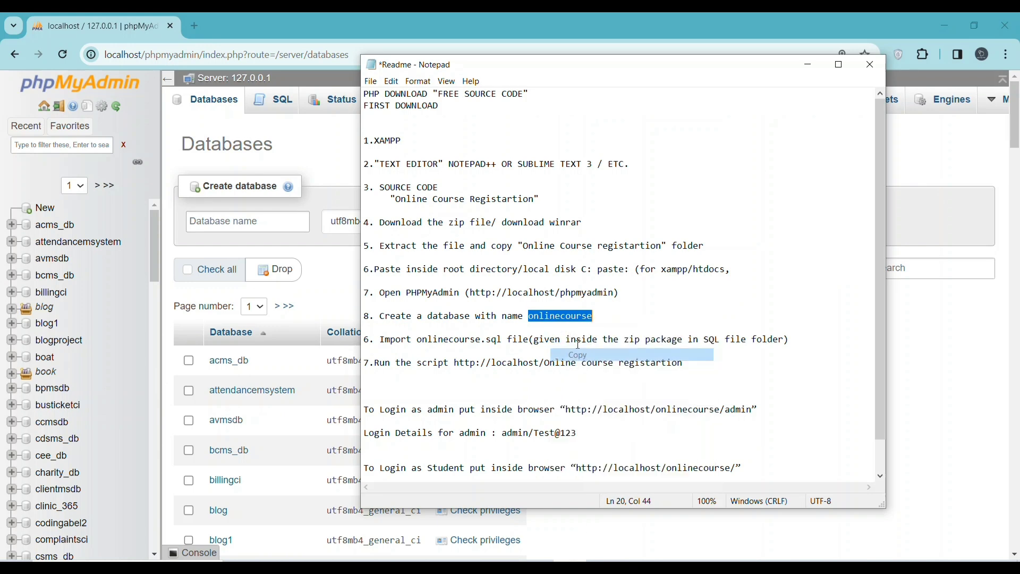
{"action": "left_click", "coordinate": [217, 219]}
{"action": "right_click", "coordinate": [217, 217]}
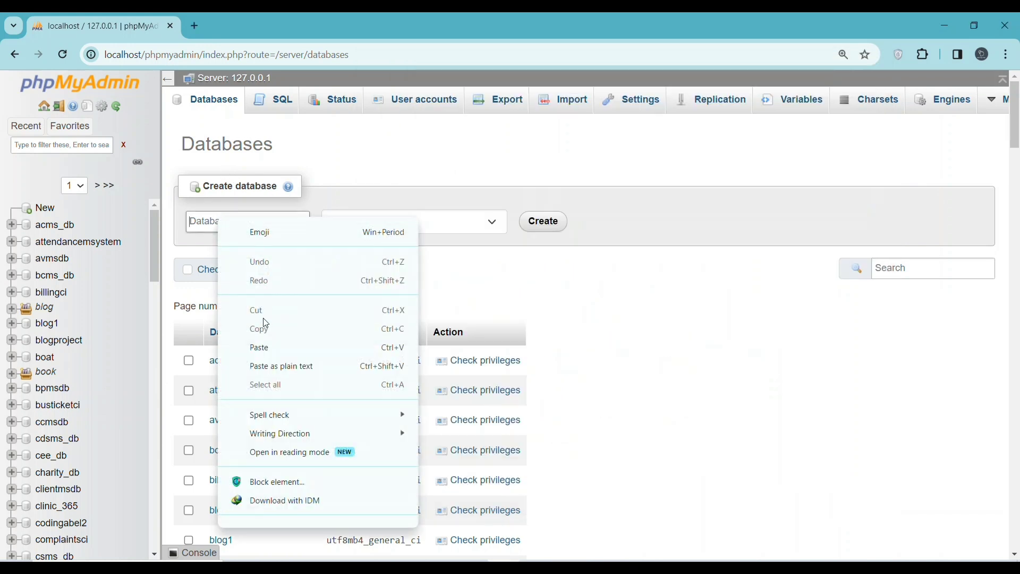
{"action": "left_click", "coordinate": [266, 349]}
{"action": "left_click", "coordinate": [543, 221]}
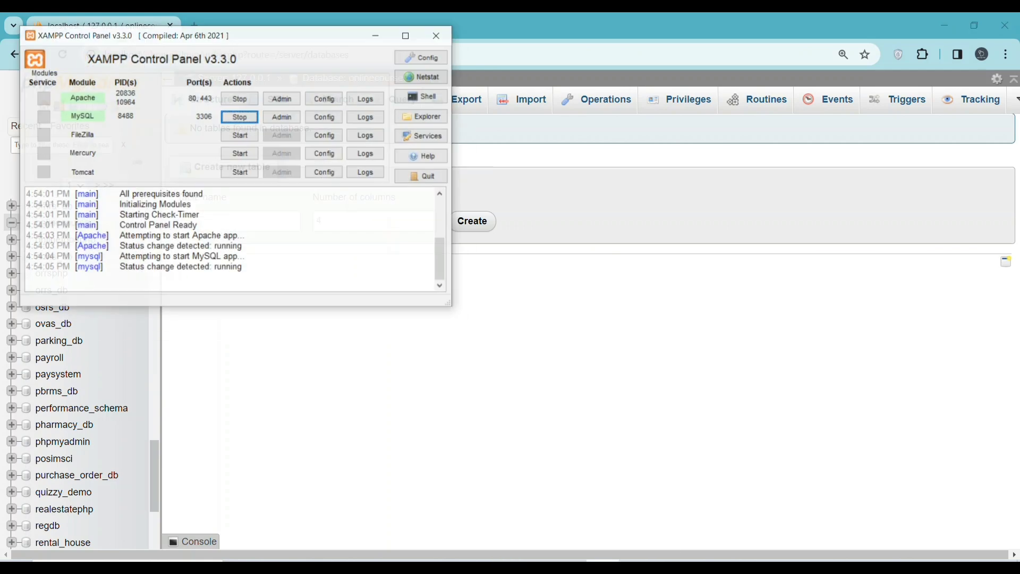
On onlinecourse's Import page, pick Online-course-registartion/onlinecourse/sqlfile/onlinecourse.sql from htdocs
{"action": "left_click", "coordinate": [603, 509]}
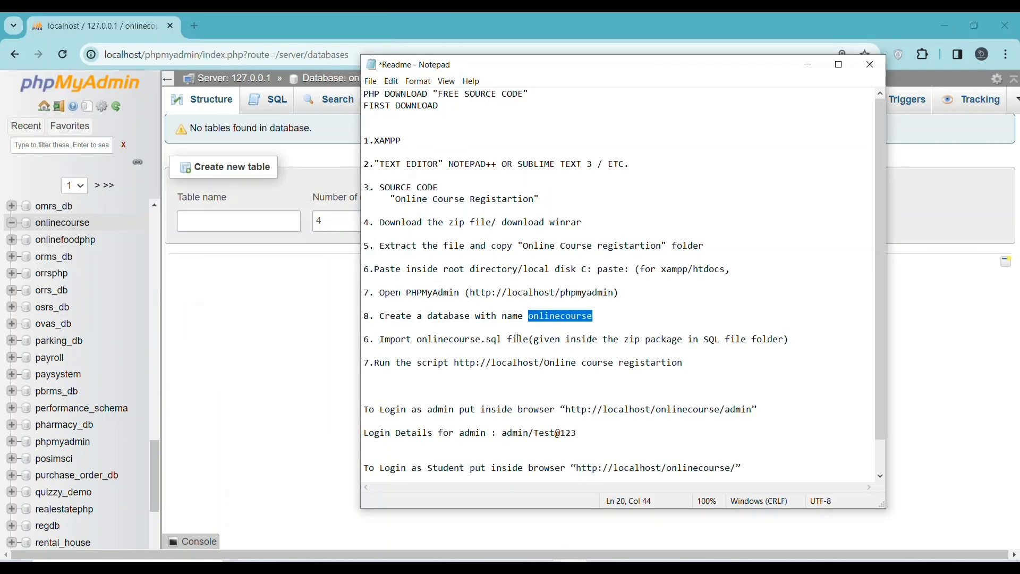
{"action": "left_click_drag", "start_coordinate": [382, 339], "coordinate": [498, 340]}
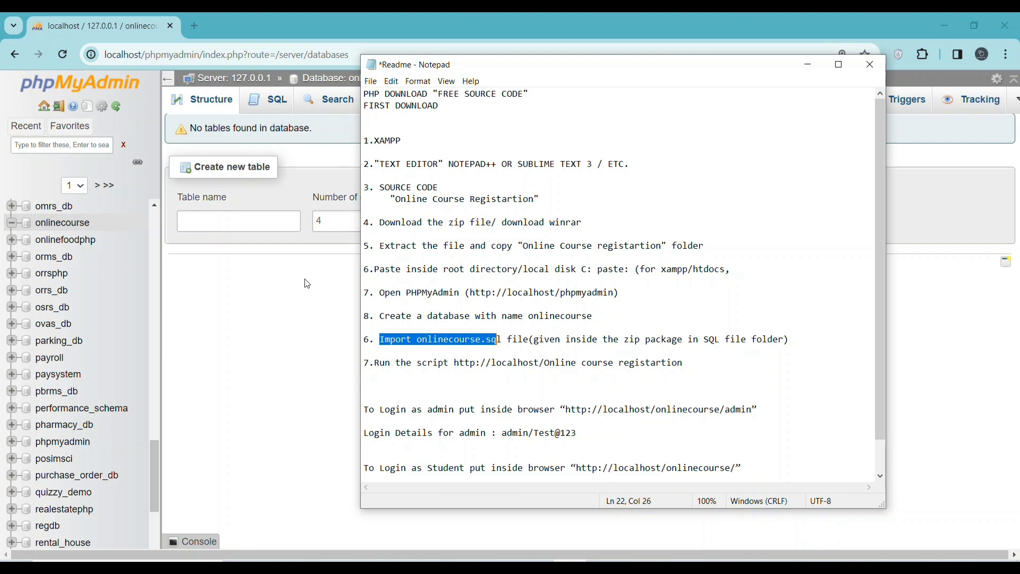
{"action": "left_click", "coordinate": [296, 329]}
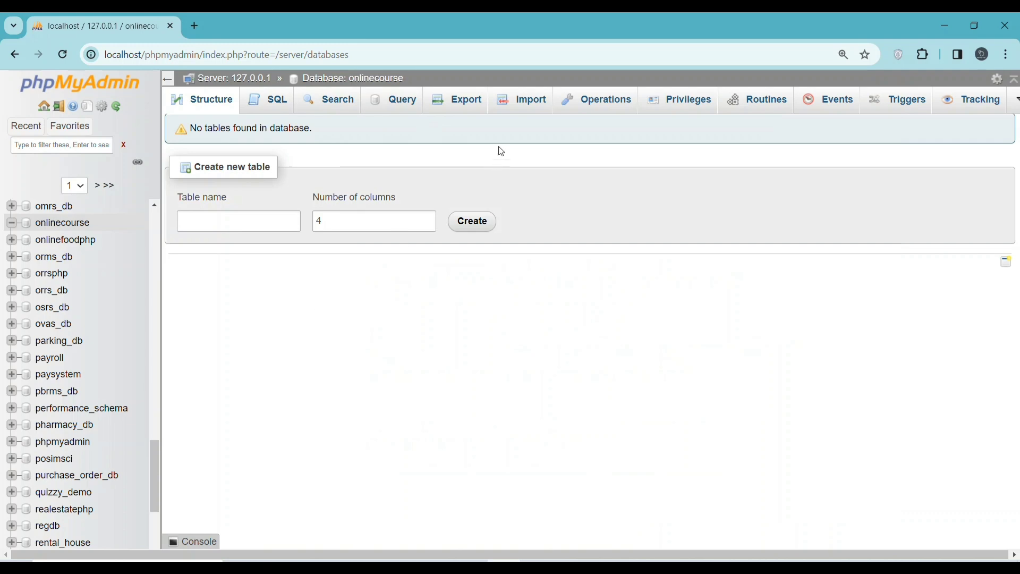
{"action": "left_click", "coordinate": [530, 106]}
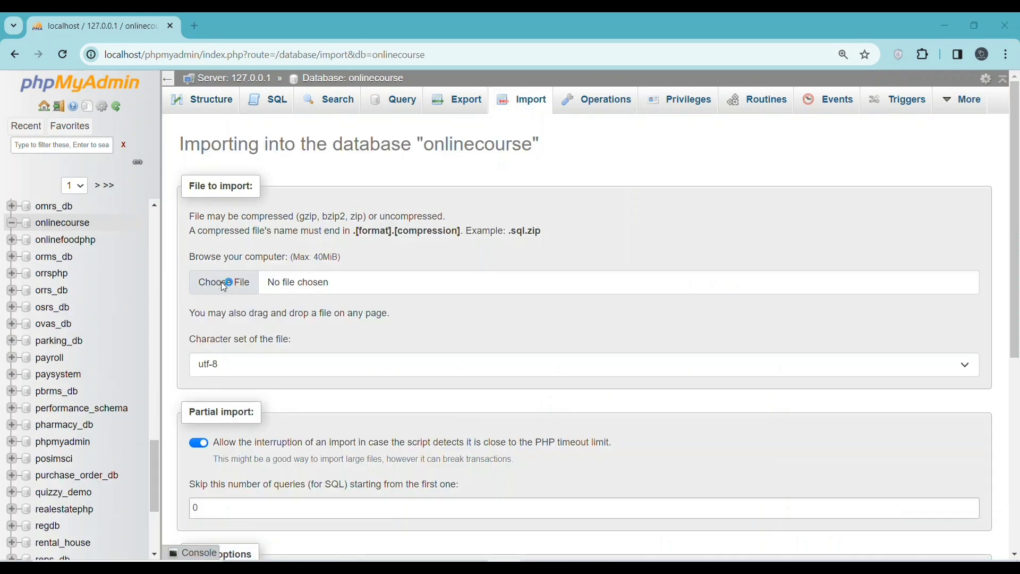
{"action": "left_click", "coordinate": [223, 283]}
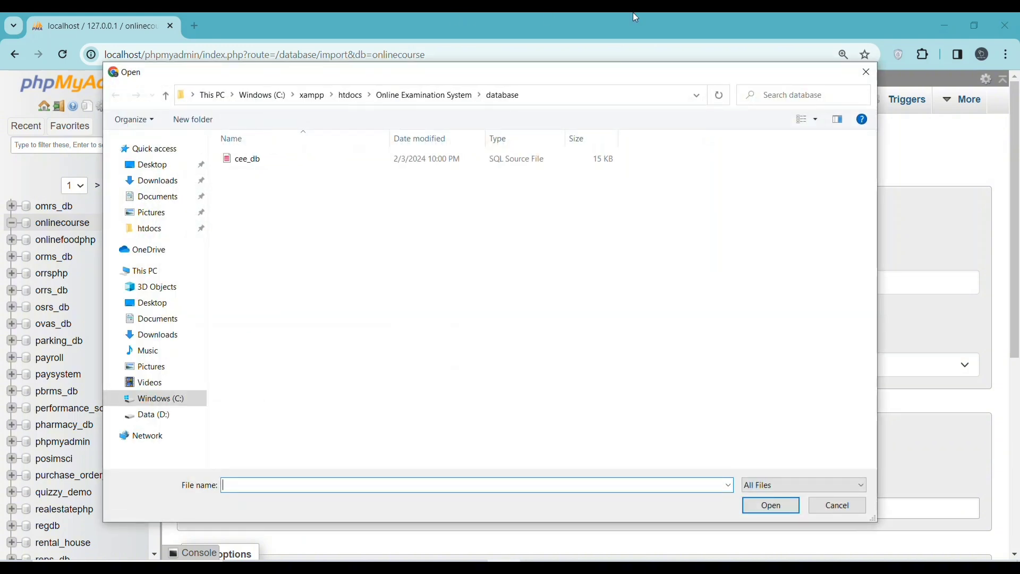
{"action": "left_click", "coordinate": [358, 94]}
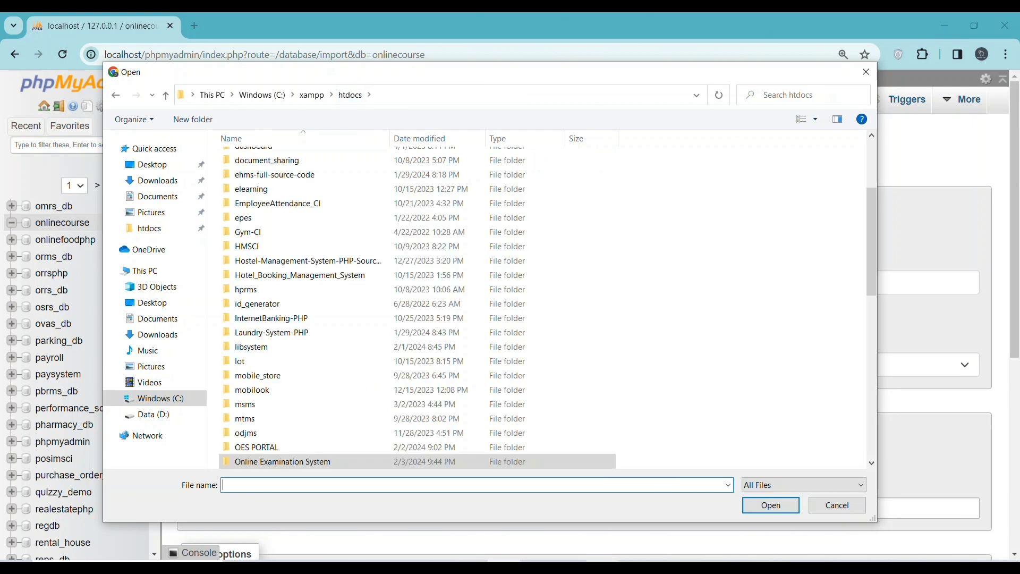
{"action": "scroll", "coordinate": [439, 448], "scroll_direction": "down", "scroll_amount": 2}
{"action": "double_click", "coordinate": [257, 388]}
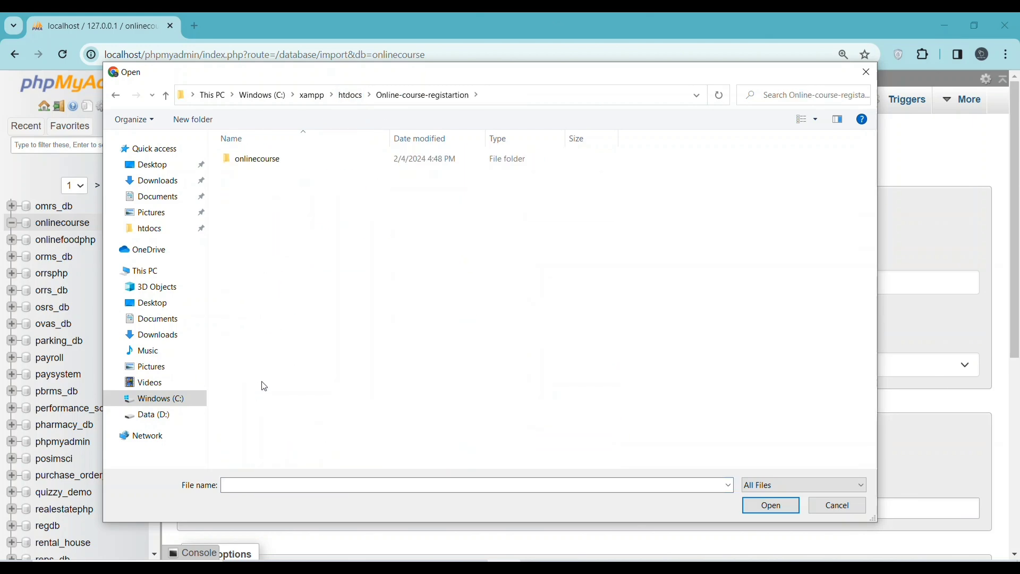
{"action": "double_click", "coordinate": [279, 159]}
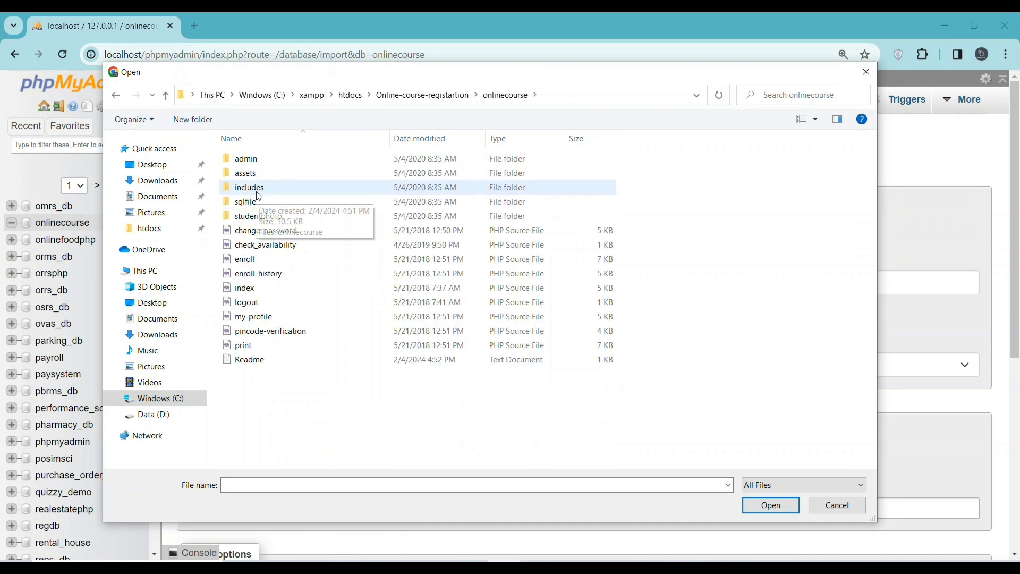
{"action": "double_click", "coordinate": [259, 203]}
{"action": "left_click", "coordinate": [268, 161]}
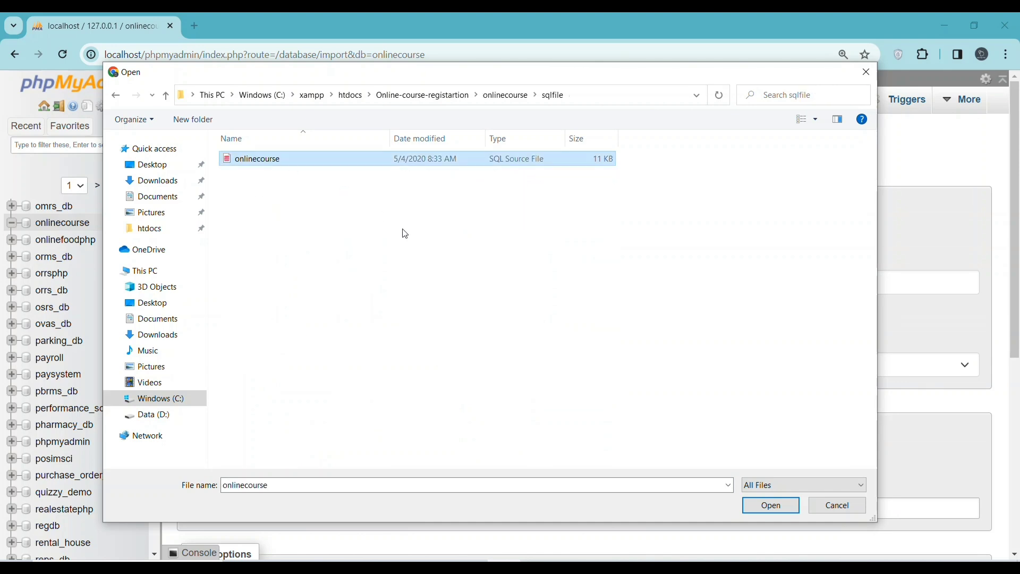
Run the import of onlinecourse.sql into the onlinecourse database
{"action": "left_click", "coordinate": [770, 505]}
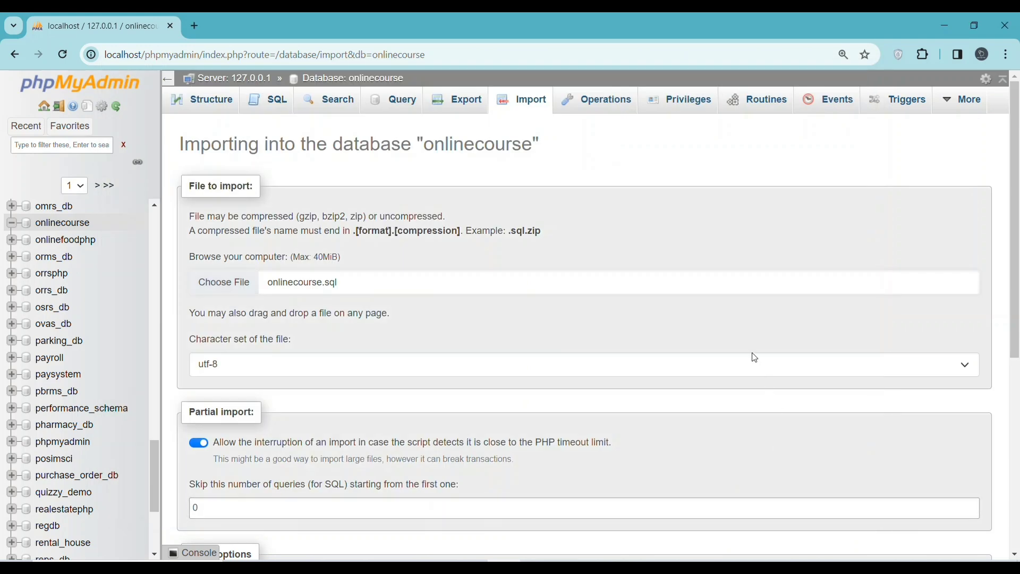
{"action": "left_click_drag", "start_coordinate": [1016, 183], "coordinate": [991, 403]}
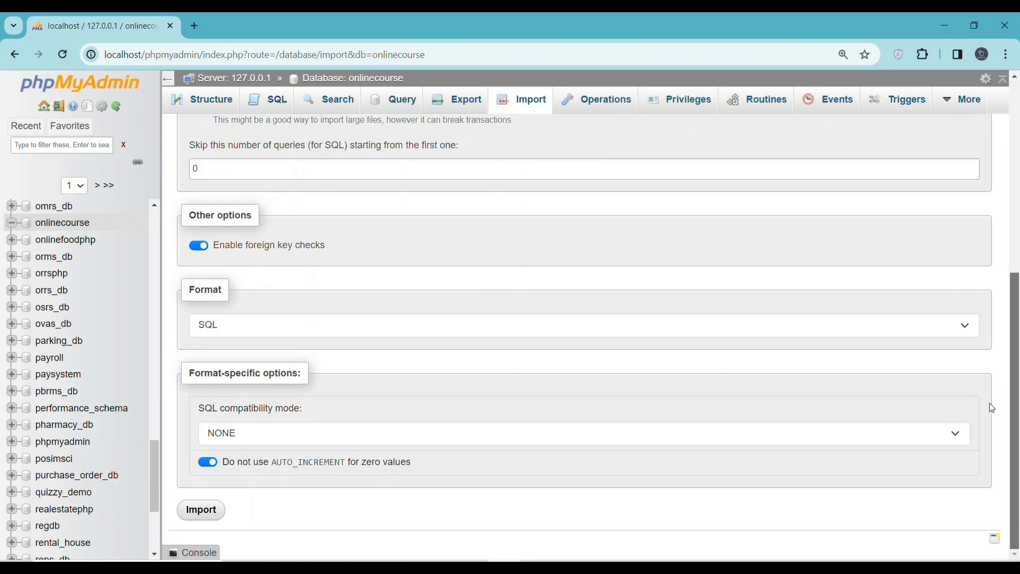
{"action": "left_click", "coordinate": [207, 520]}
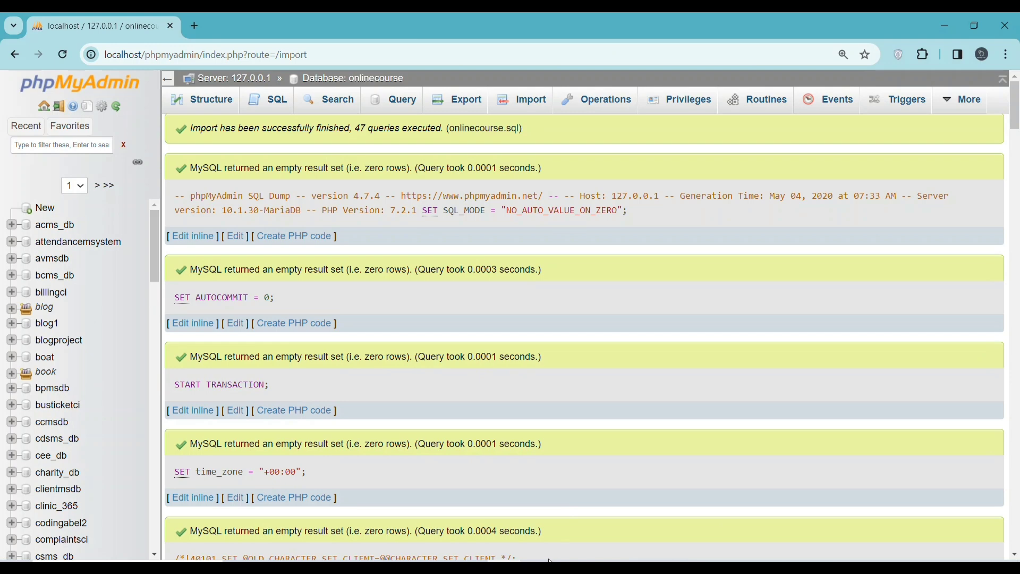
{"action": "key", "text": "alt+Tab"}
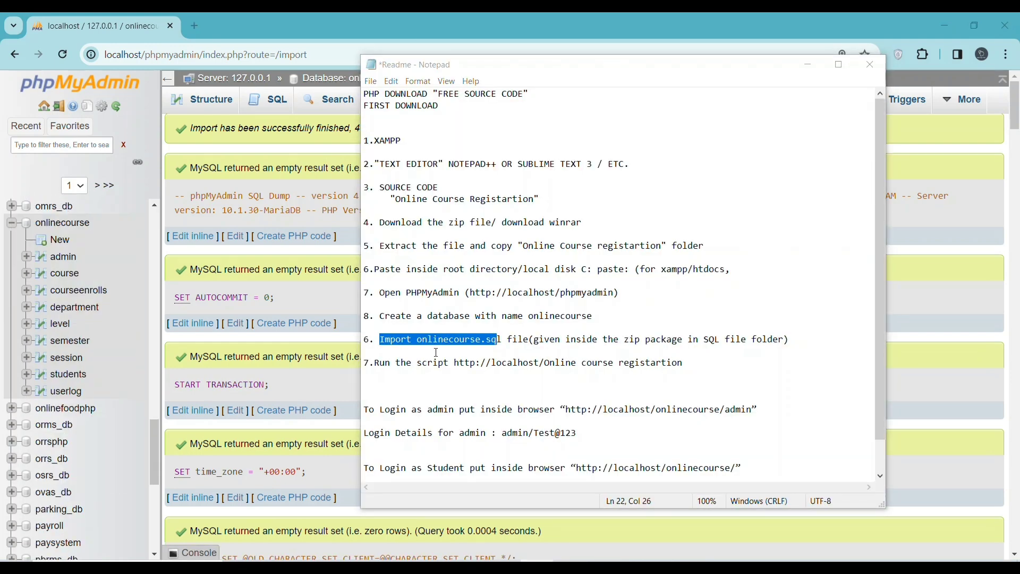
Copy the Readme's run-script address and load it in a new Chrome tab, getting 404
{"action": "left_click_drag", "start_coordinate": [456, 363], "coordinate": [685, 364]}
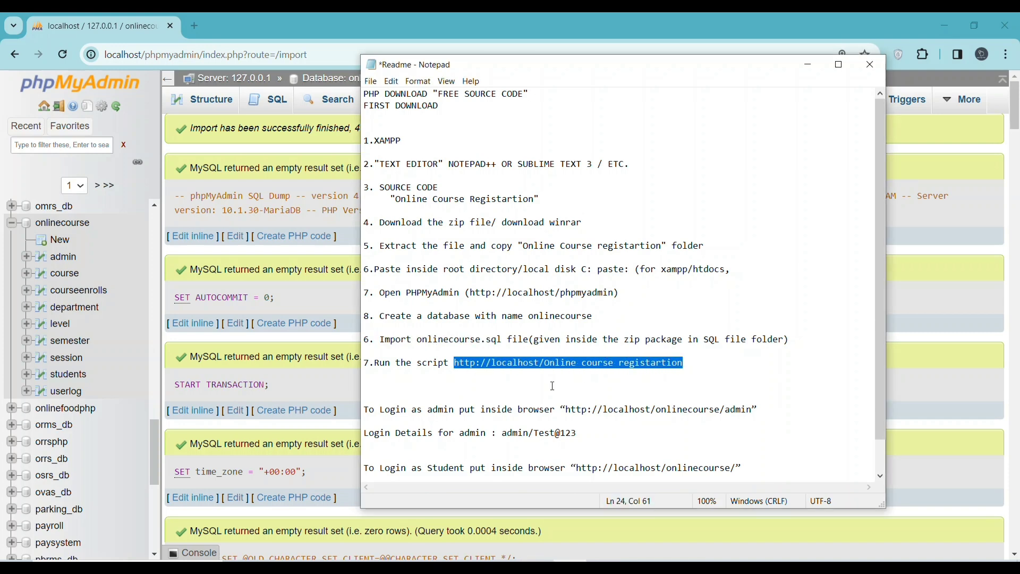
{"action": "right_click", "coordinate": [495, 368]}
{"action": "left_click", "coordinate": [524, 402]}
{"action": "left_click", "coordinate": [197, 25]}
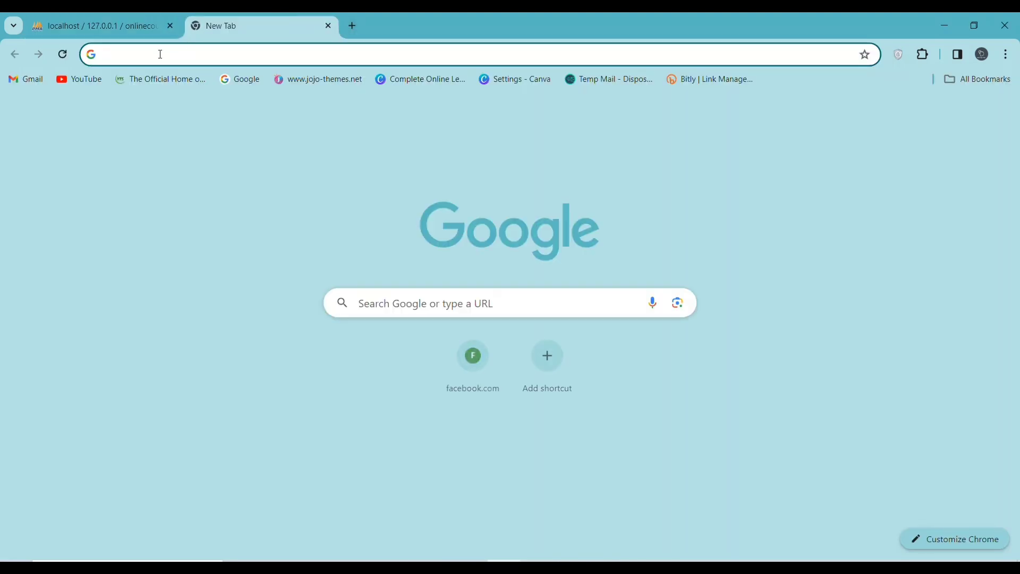
{"action": "right_click", "coordinate": [160, 54]}
{"action": "left_click", "coordinate": [224, 186]}
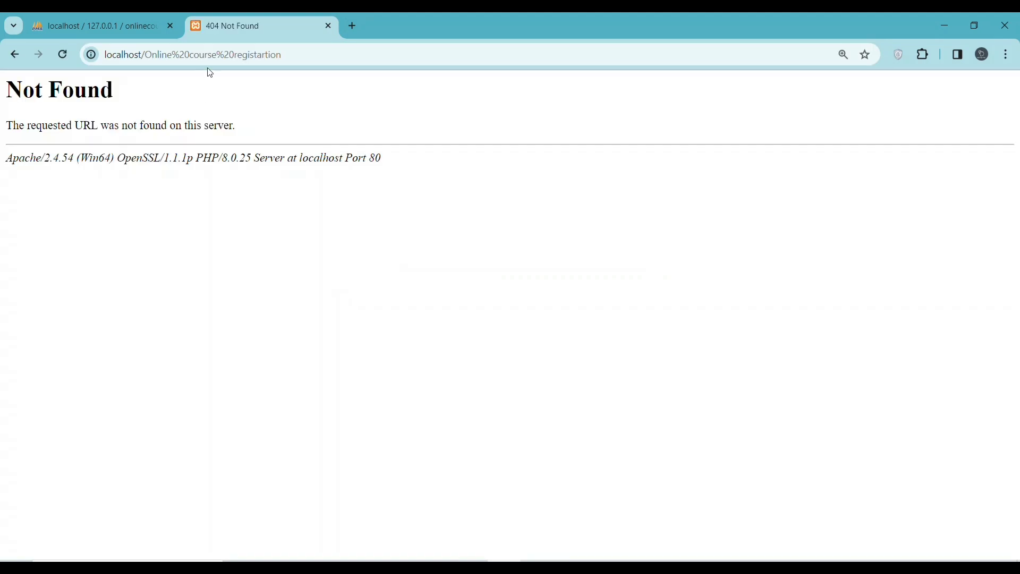
{"action": "key", "text": "alt+Tab"}
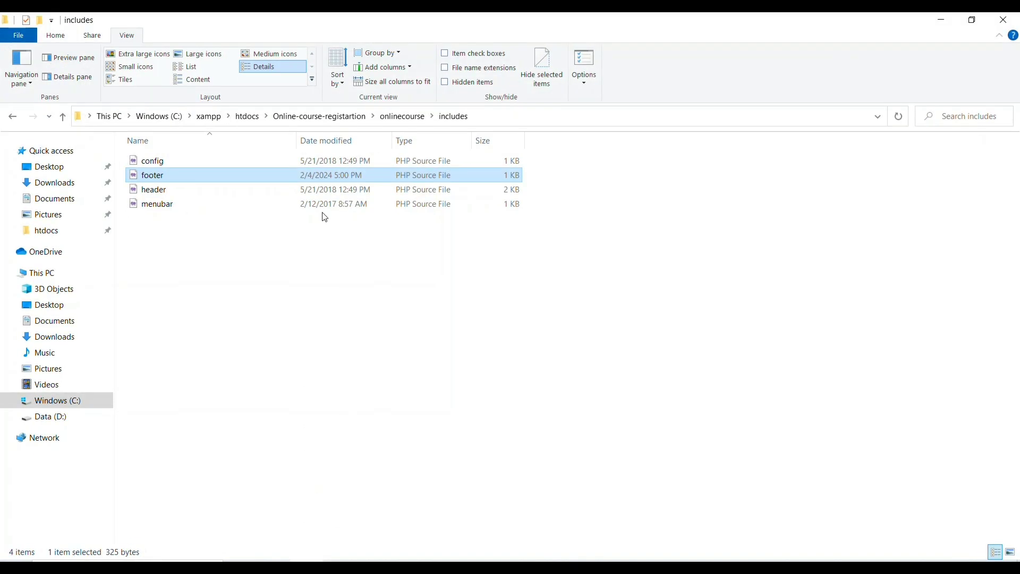
Copy the exact folder name Online-course-registartion from htdocs and select the wrong path in the address
{"action": "left_click", "coordinate": [248, 117]}
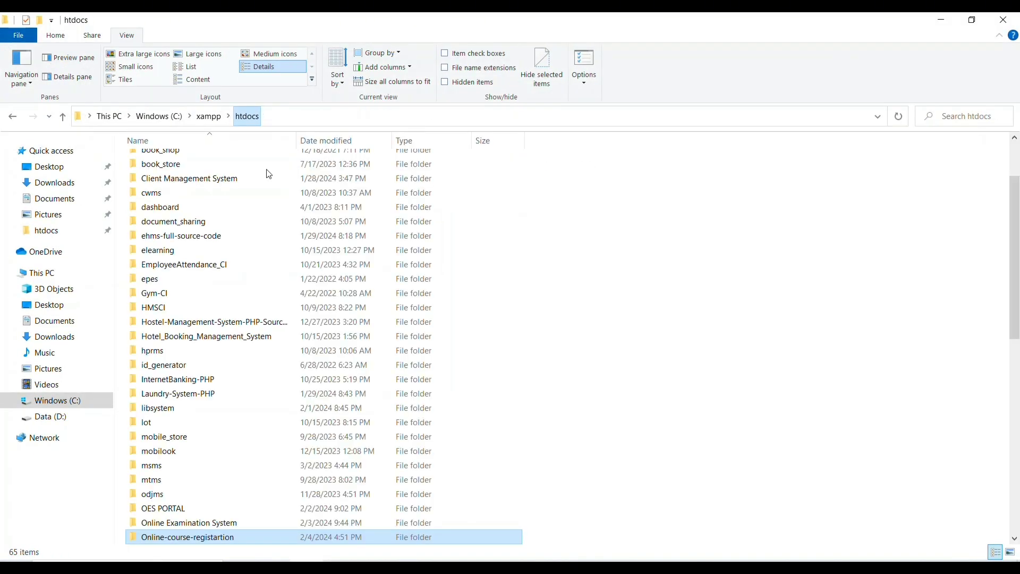
{"action": "left_click", "coordinate": [181, 536]}
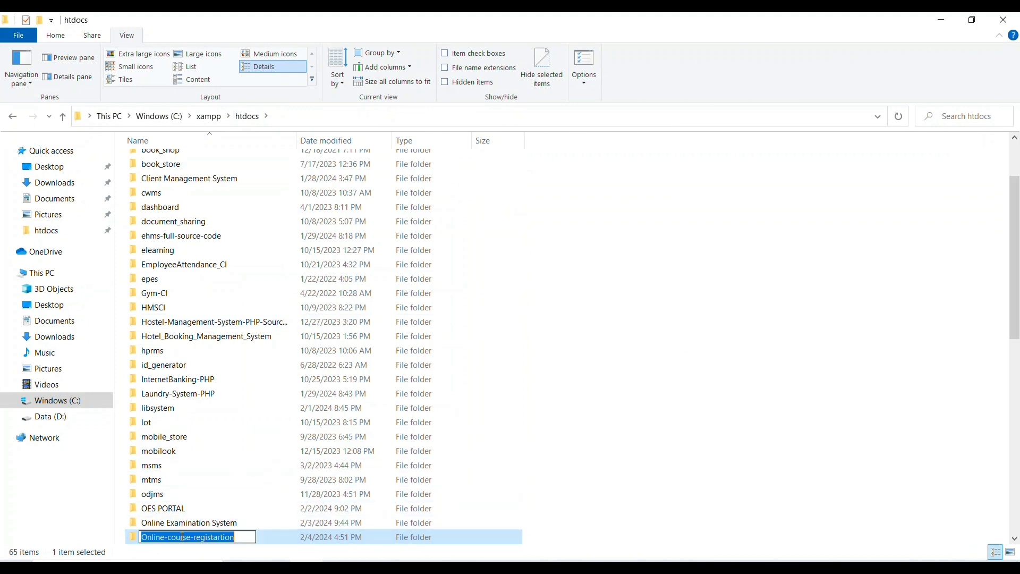
{"action": "right_click", "coordinate": [181, 536]}
{"action": "left_click", "coordinate": [222, 418]}
{"action": "key", "text": "alt+Tab"}
{"action": "left_click_drag", "start_coordinate": [284, 54], "coordinate": [144, 54]}
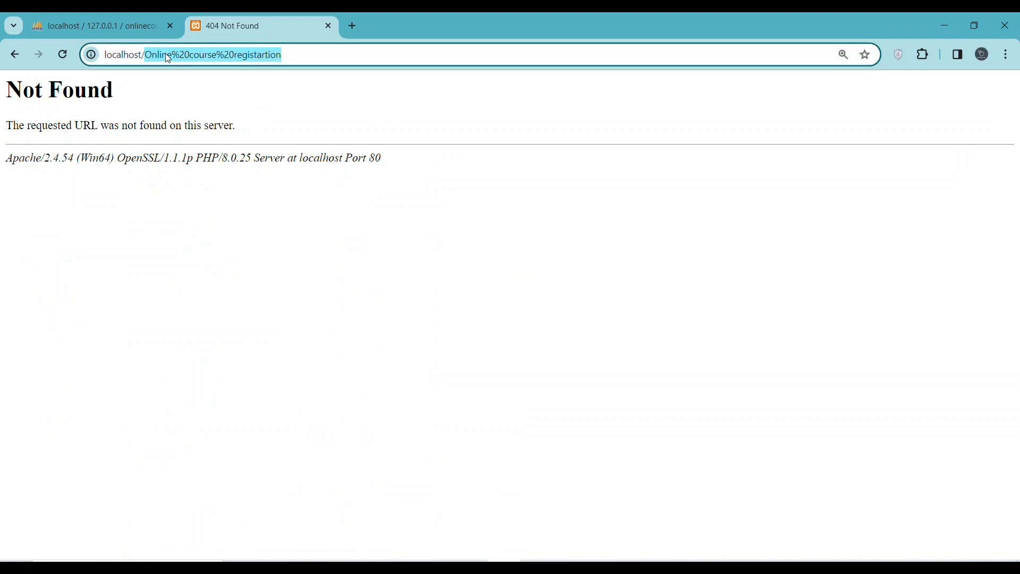
Load localhost/Online-course-registartion and open the onlinecourse/ Student Login page
{"action": "right_click", "coordinate": [170, 53]}
{"action": "left_click", "coordinate": [228, 208]}
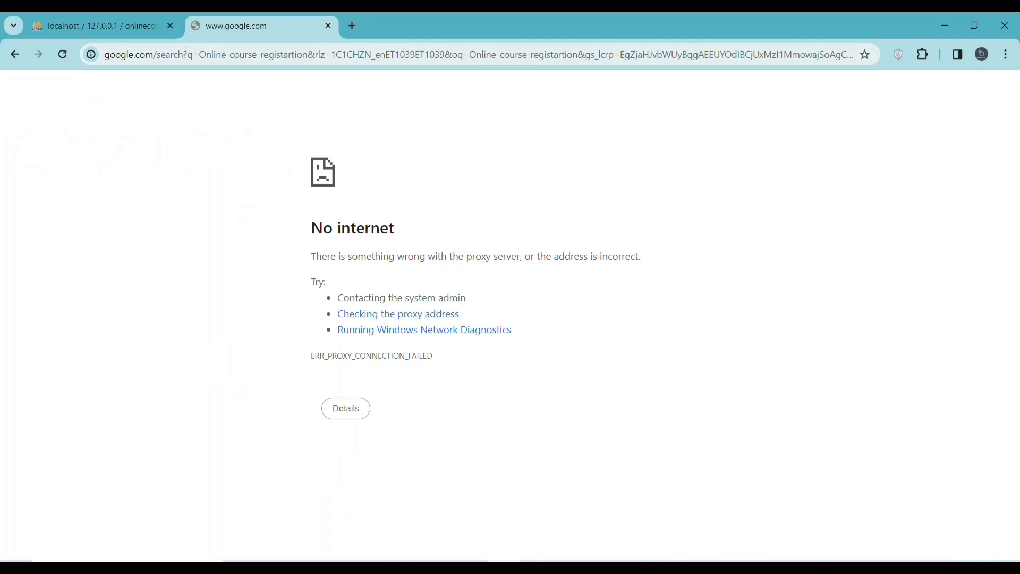
{"action": "left_click", "coordinate": [14, 55]}
{"action": "left_click_drag", "start_coordinate": [287, 58], "coordinate": [148, 60]}
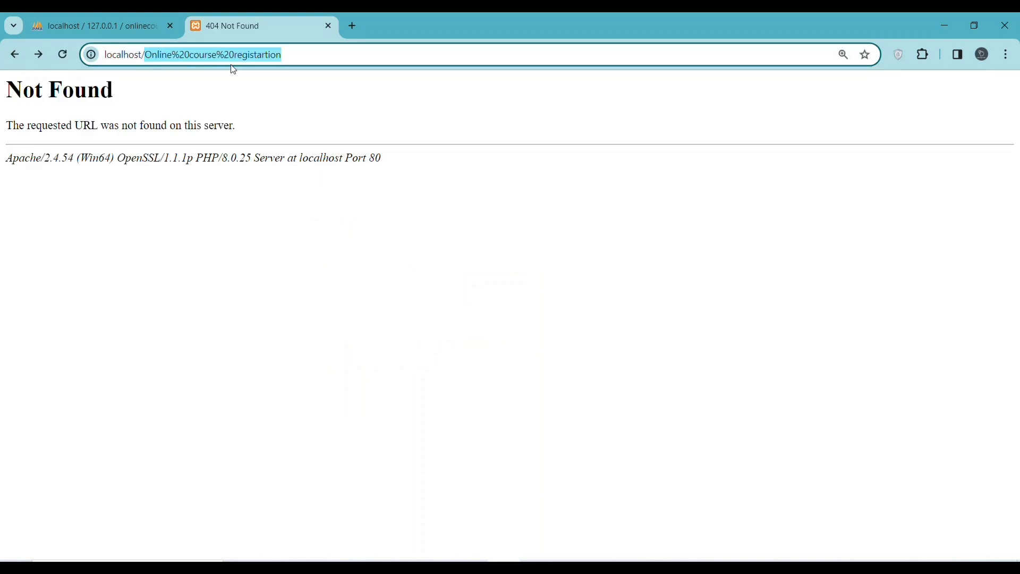
{"action": "key", "text": "ctrl+v"}
{"action": "left_click", "coordinate": [258, 85]}
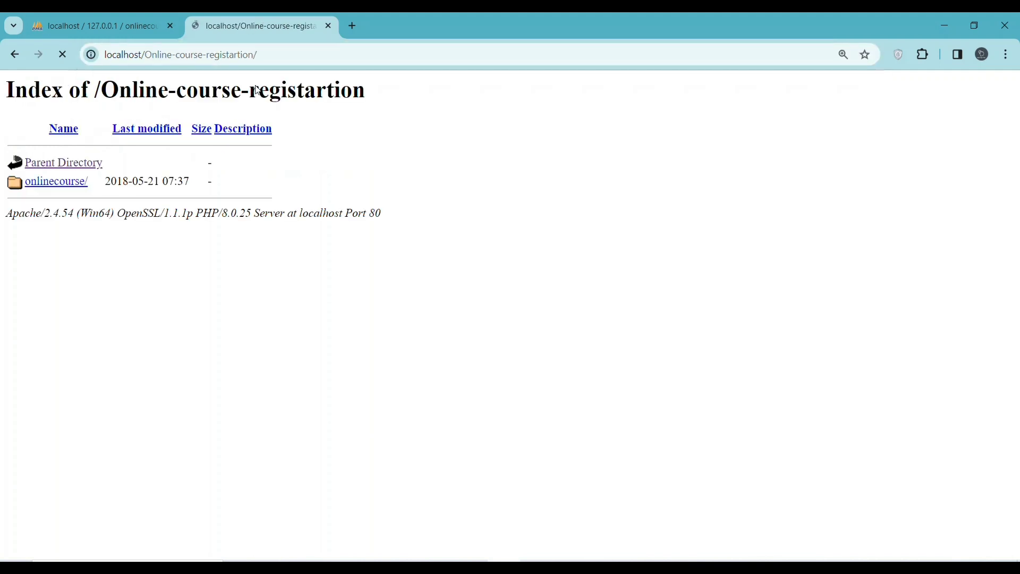
{"action": "left_click", "coordinate": [44, 182]}
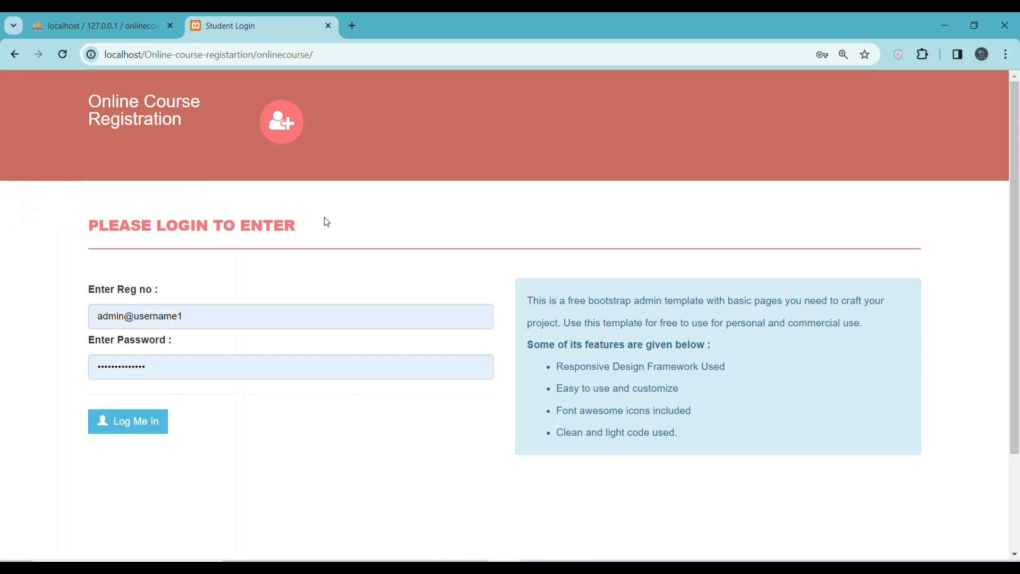
Submit the Student Login form as it currently stands
{"action": "scroll", "coordinate": [324, 228], "scroll_direction": "down", "scroll_amount": 3}
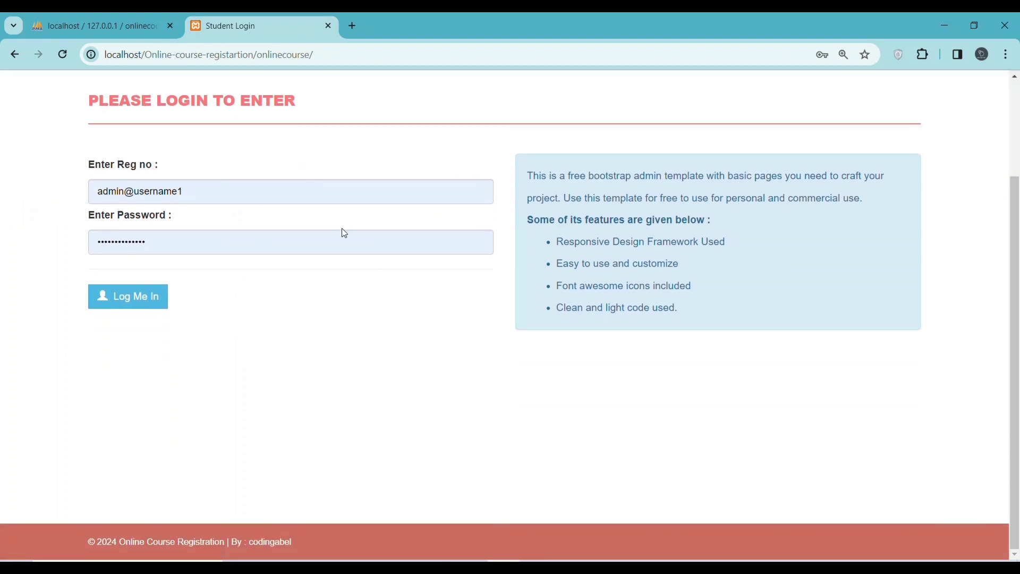
{"action": "scroll", "coordinate": [343, 232], "scroll_direction": "up", "scroll_amount": 3}
{"action": "scroll", "coordinate": [343, 232], "scroll_direction": "down", "scroll_amount": 1}
{"action": "scroll", "coordinate": [343, 232], "scroll_direction": "up", "scroll_amount": 1}
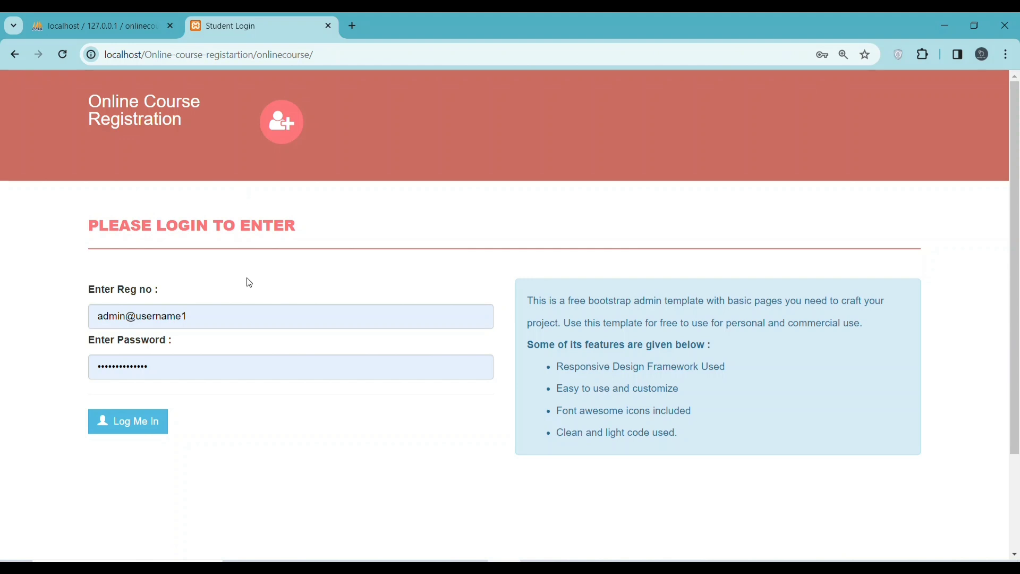
{"action": "left_click", "coordinate": [137, 428]}
Copy the admin username from the Readme into the Reg no field
{"action": "key", "text": "alt+Tab"}
{"action": "scroll", "coordinate": [526, 425], "scroll_direction": "down", "scroll_amount": 1}
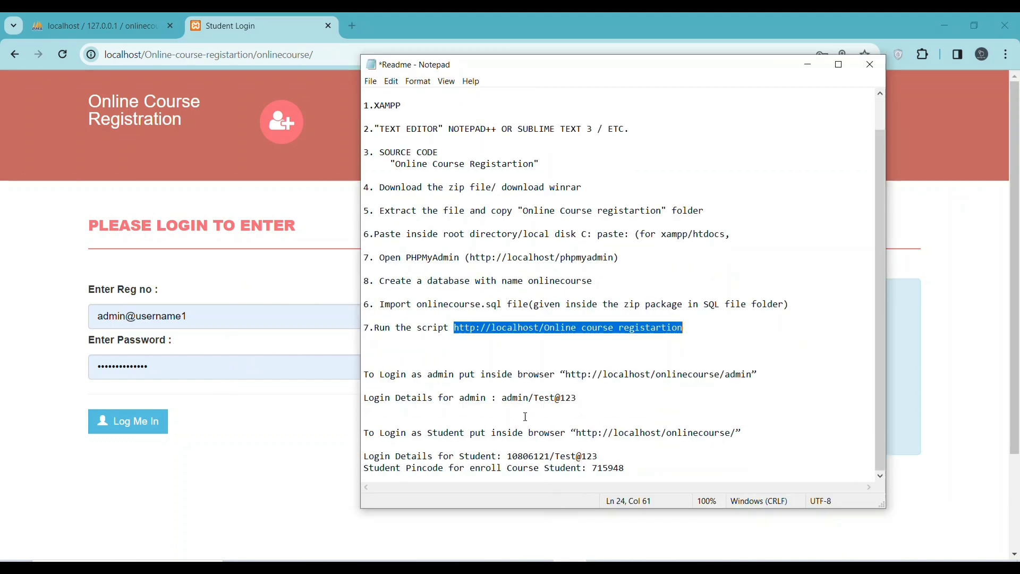
{"action": "left_click", "coordinate": [515, 399]}
{"action": "double_click", "coordinate": [514, 399]}
{"action": "left_click", "coordinate": [515, 398]}
{"action": "left_click_drag", "start_coordinate": [530, 398], "coordinate": [501, 401]}
{"action": "right_click", "coordinate": [509, 399]}
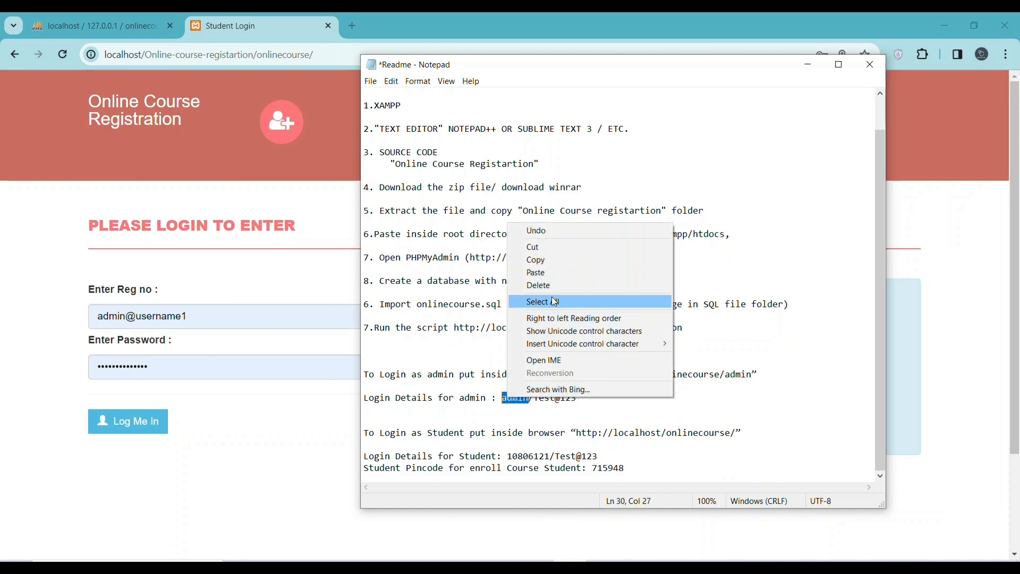
{"action": "left_click", "coordinate": [549, 265]}
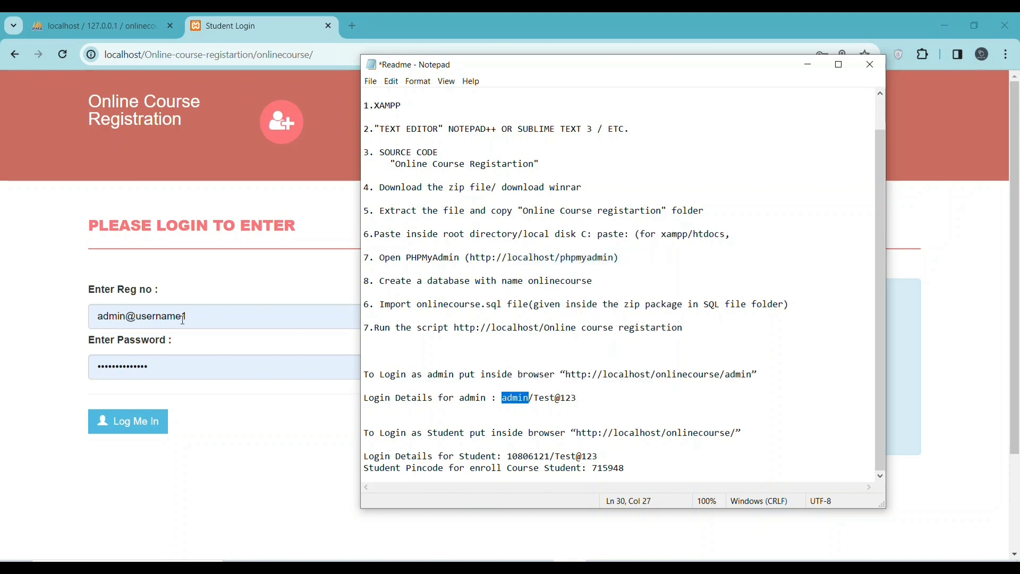
{"action": "left_click", "coordinate": [198, 316]}
{"action": "left_click_drag", "start_coordinate": [198, 315], "coordinate": [96, 314]}
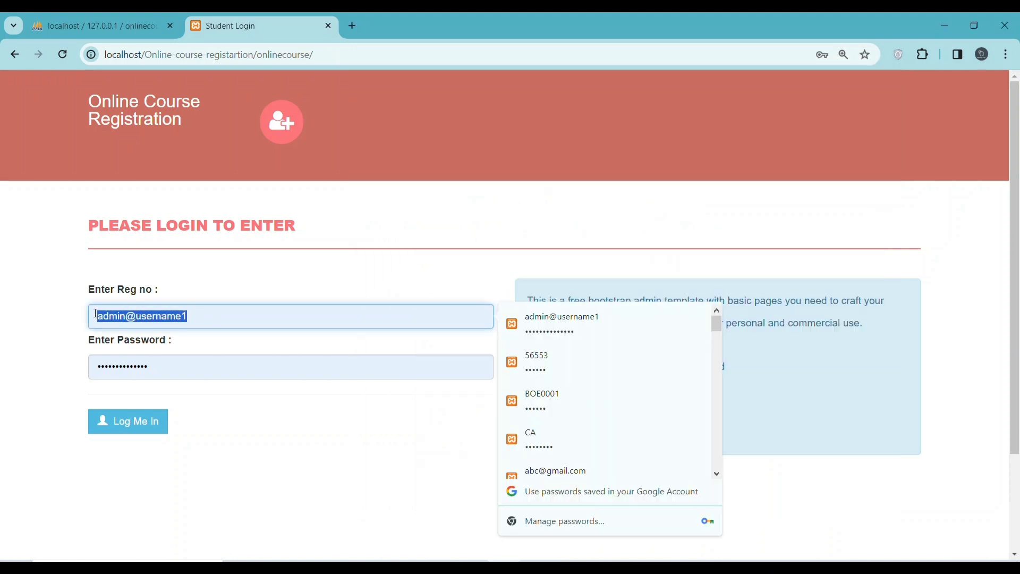
{"action": "key", "text": "ctrl+v"}
{"action": "left_click", "coordinate": [352, 460]}
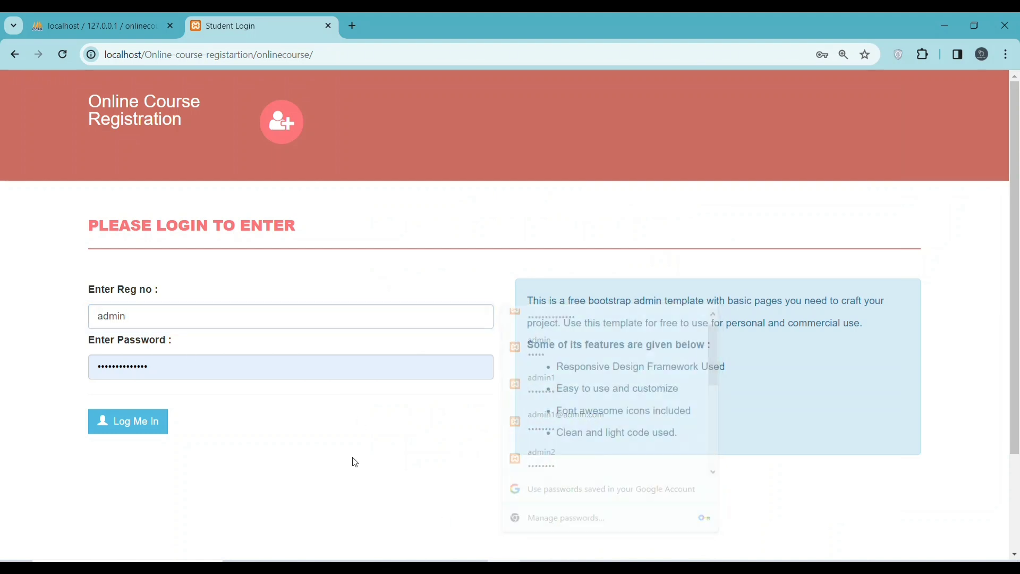
Paste the Readme's admin password into Password and log in, getting 'Invalid Reg no or Password'
{"action": "left_click", "coordinate": [566, 511]}
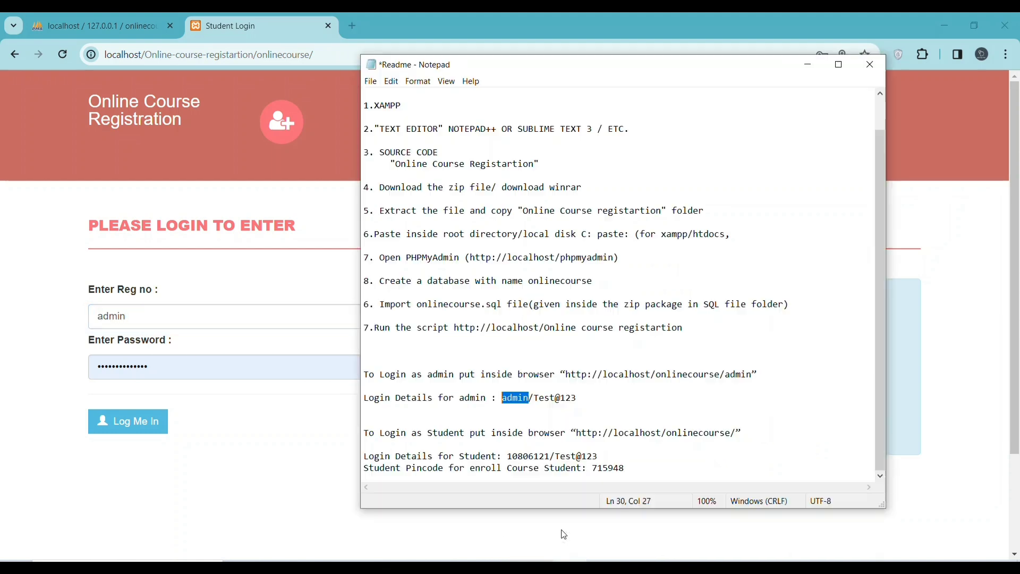
{"action": "left_click_drag", "start_coordinate": [578, 398], "coordinate": [535, 398]}
{"action": "right_click", "coordinate": [541, 403]}
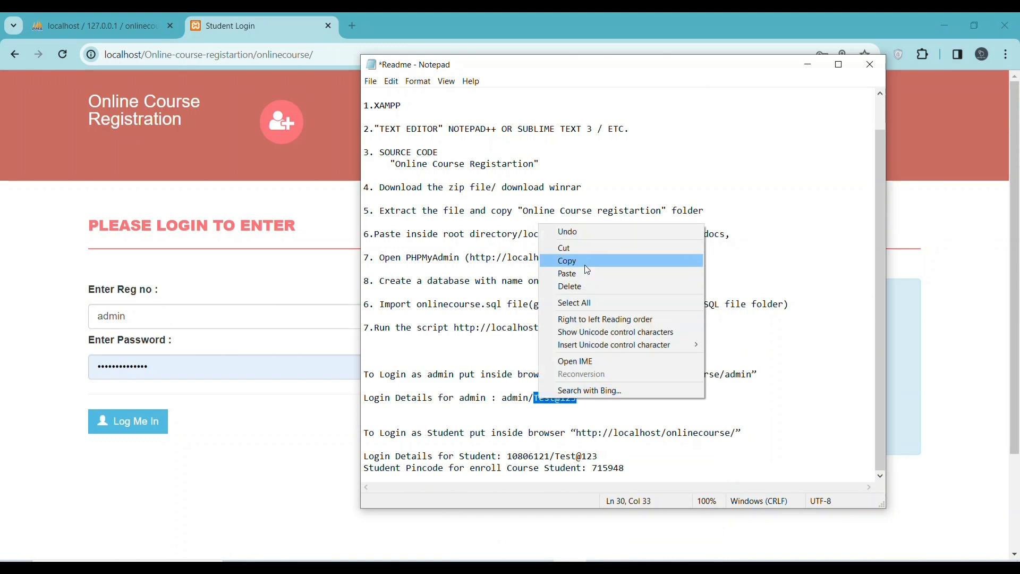
{"action": "left_click", "coordinate": [584, 263]}
{"action": "left_click", "coordinate": [189, 375]}
{"action": "left_click_drag", "start_coordinate": [143, 367], "coordinate": [69, 362]}
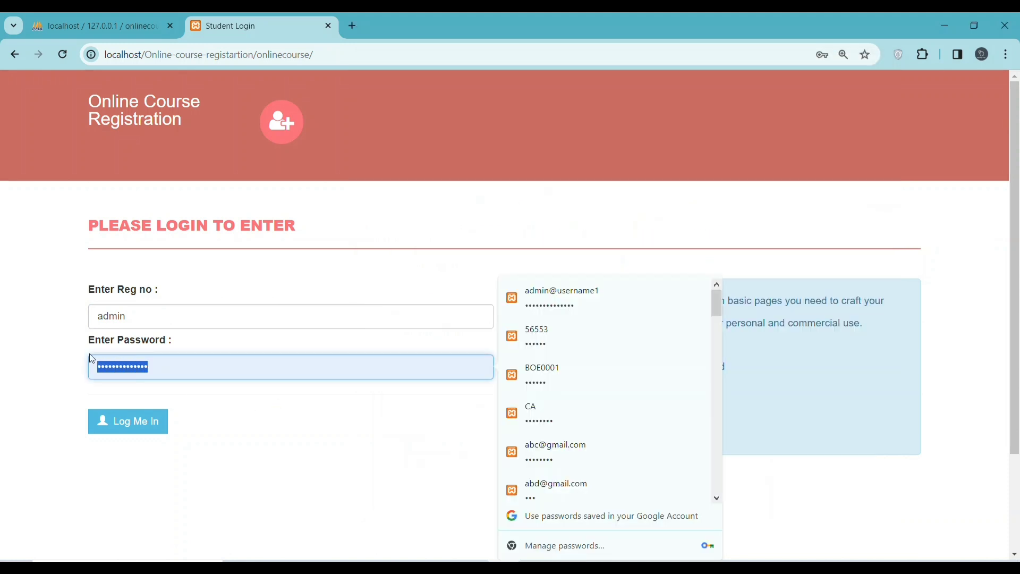
{"action": "key", "text": "ctrl+v"}
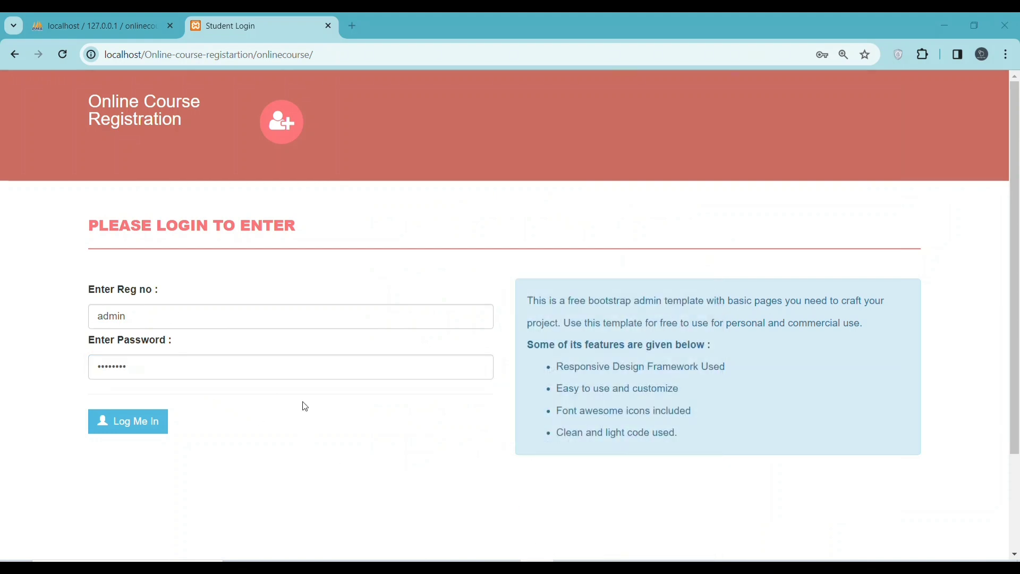
{"action": "left_click", "coordinate": [132, 422]}
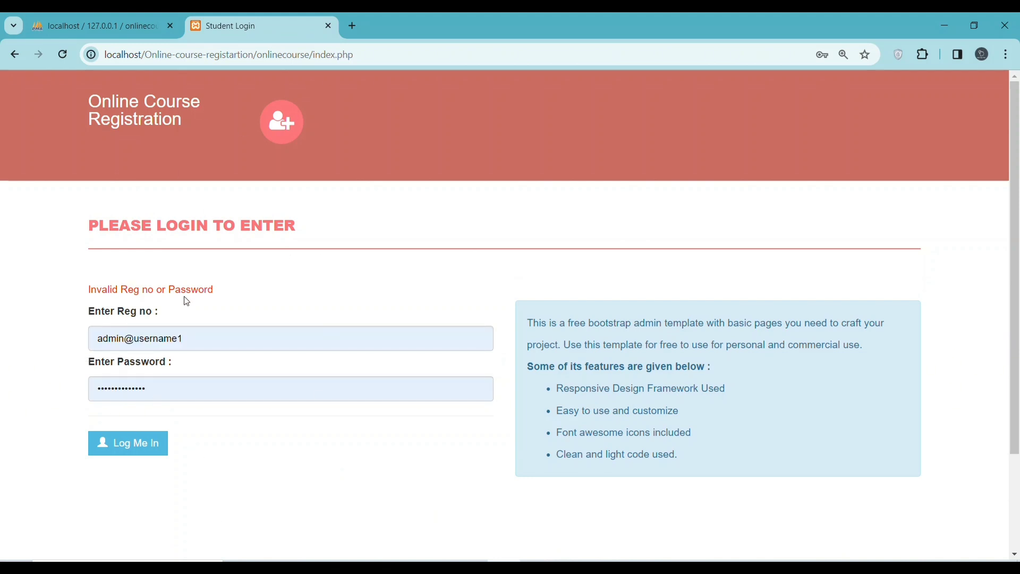
Switch the address from index.php to admin and trim the Username field to just admin
{"action": "left_click_drag", "start_coordinate": [372, 54], "coordinate": [316, 59]}
{"action": "type", "text": "admin"}
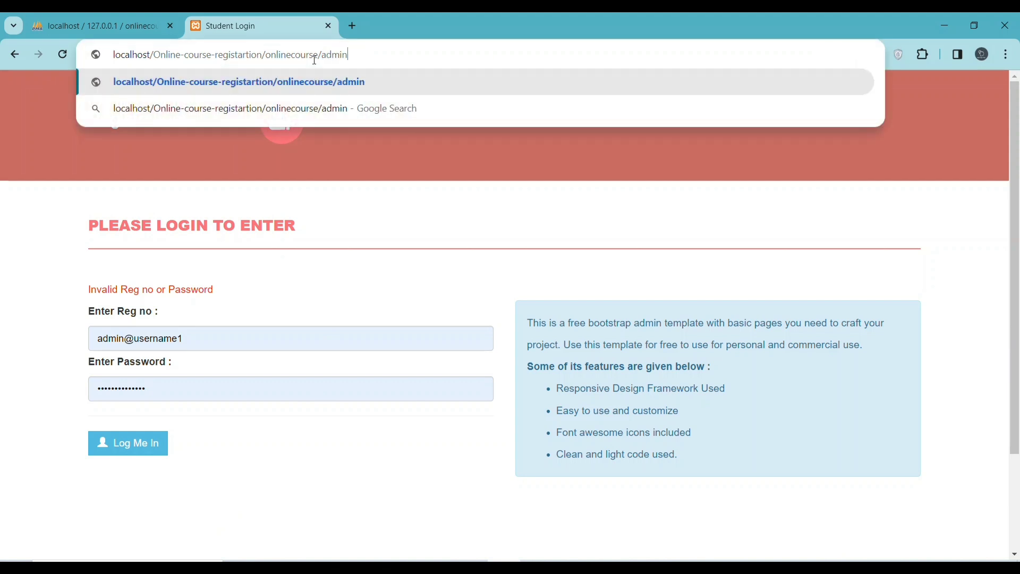
{"action": "key", "text": "Return"}
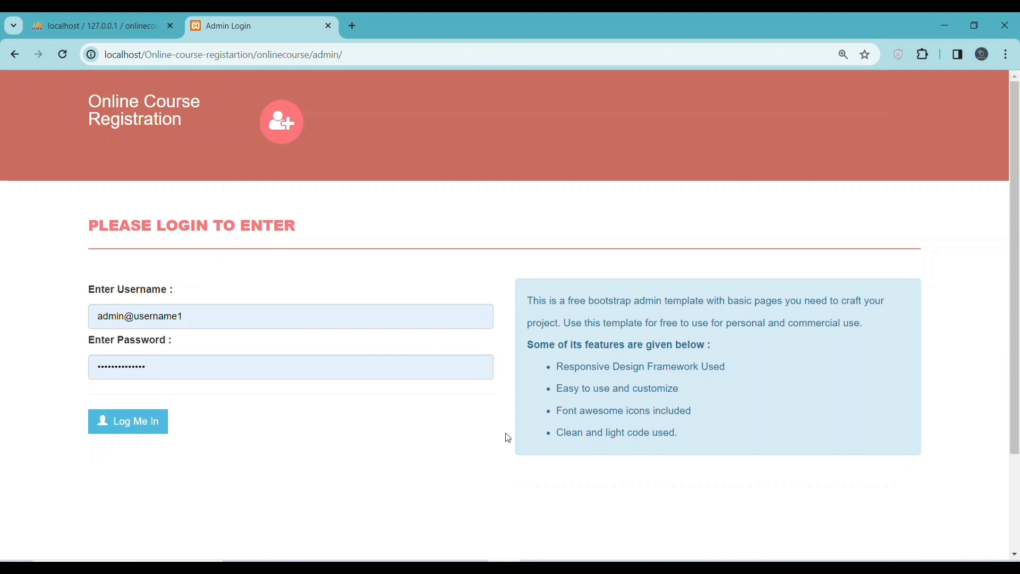
{"action": "left_click_drag", "start_coordinate": [206, 313], "coordinate": [131, 319]}
{"action": "key", "text": "BackSpace"}
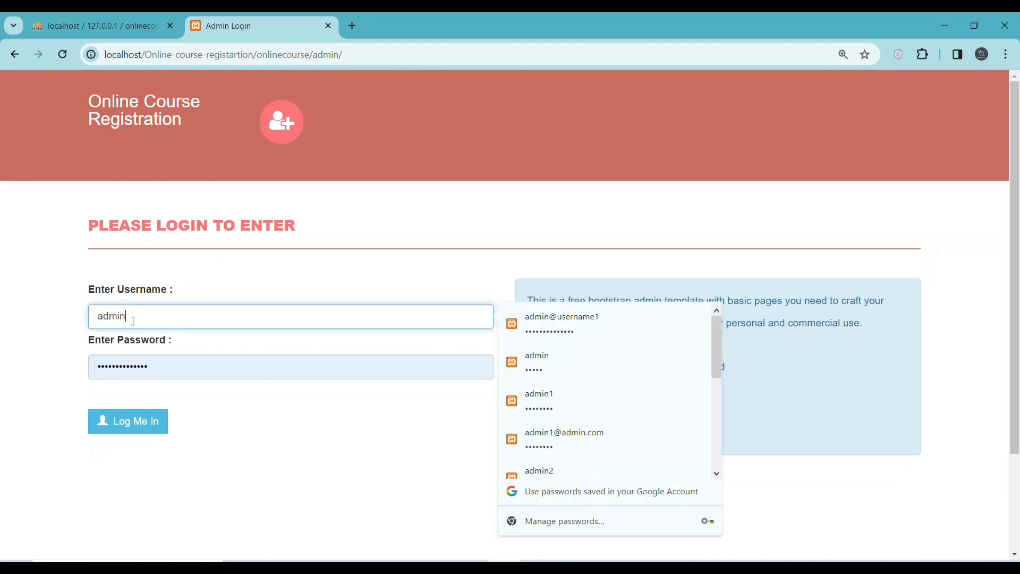
{"action": "left_click", "coordinate": [346, 478]}
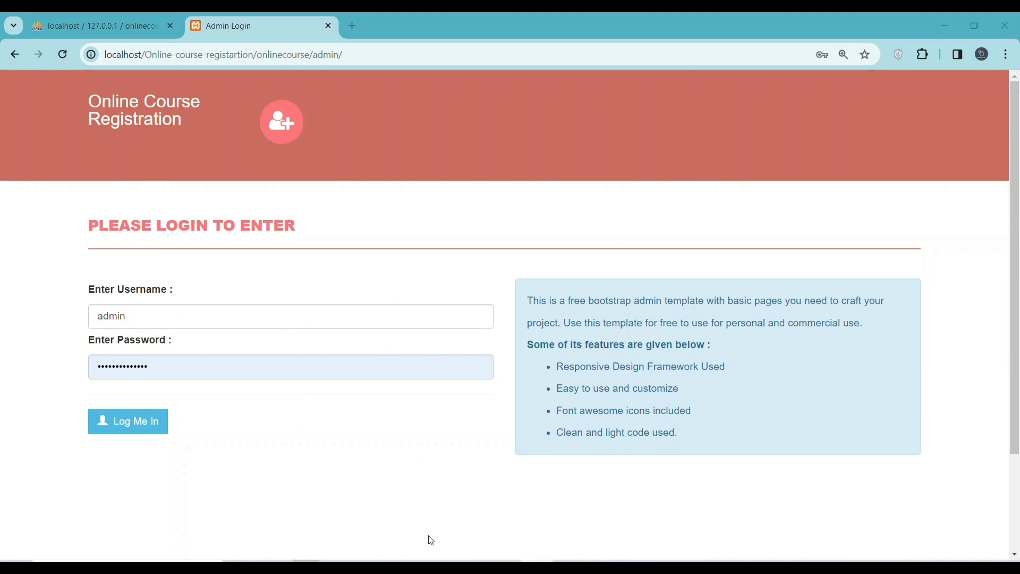
{"action": "left_click", "coordinate": [571, 508]}
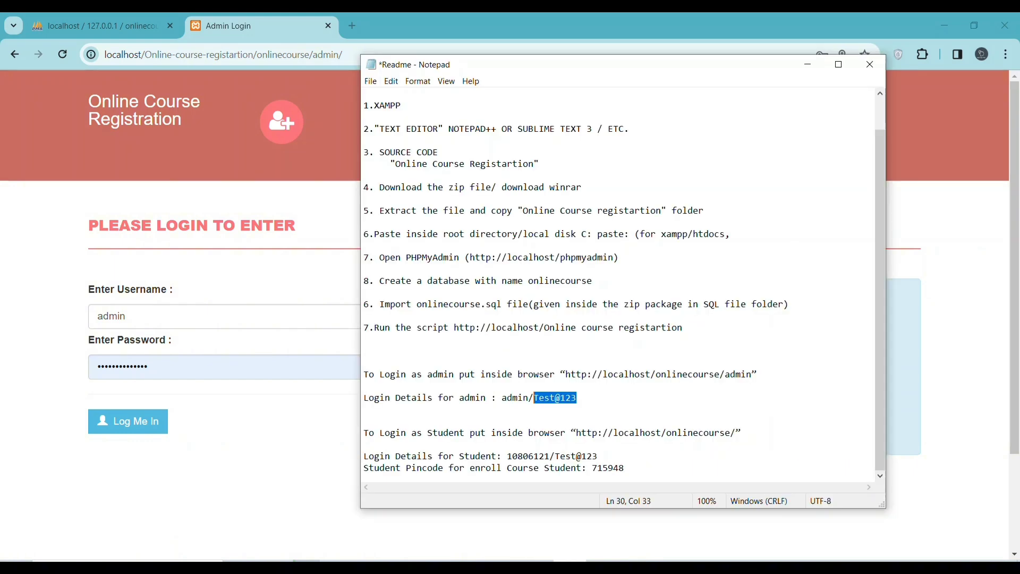
Copy the admin password from the Readme notes and paste it into the admin Password field
{"action": "right_click", "coordinate": [563, 406]}
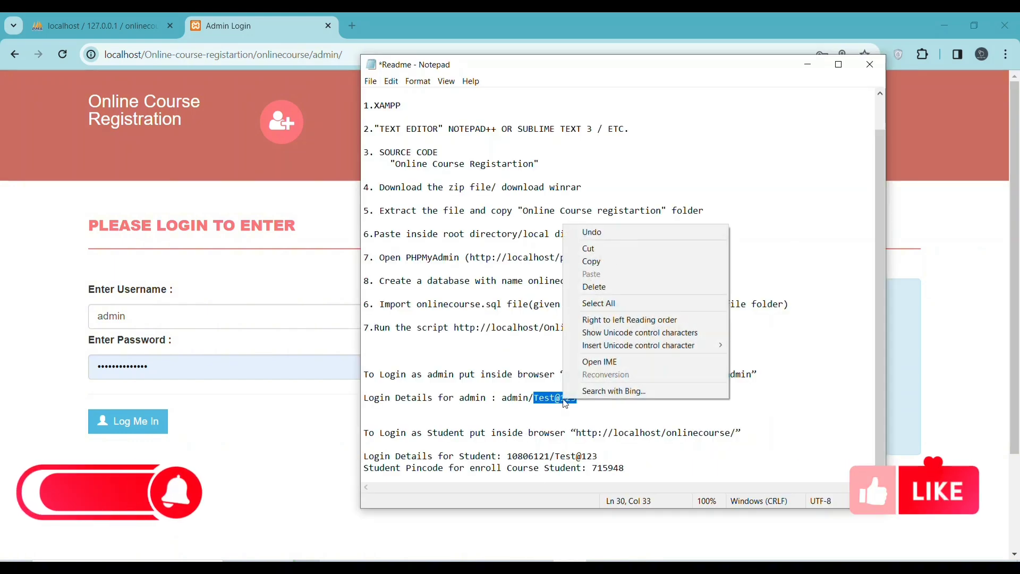
{"action": "left_click", "coordinate": [587, 262]}
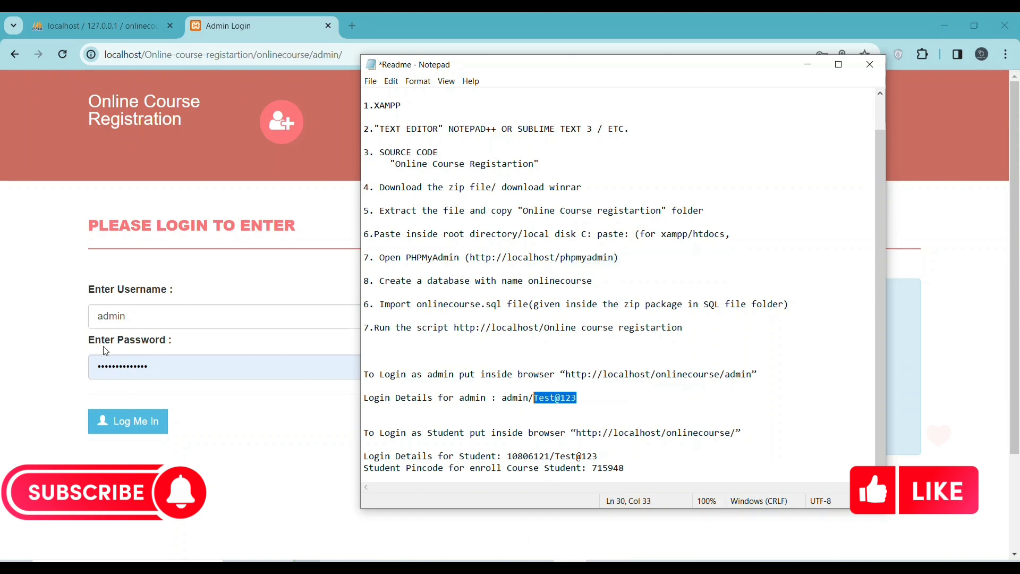
{"action": "left_click_drag", "start_coordinate": [158, 365], "coordinate": [67, 362]}
{"action": "right_click", "coordinate": [133, 366]}
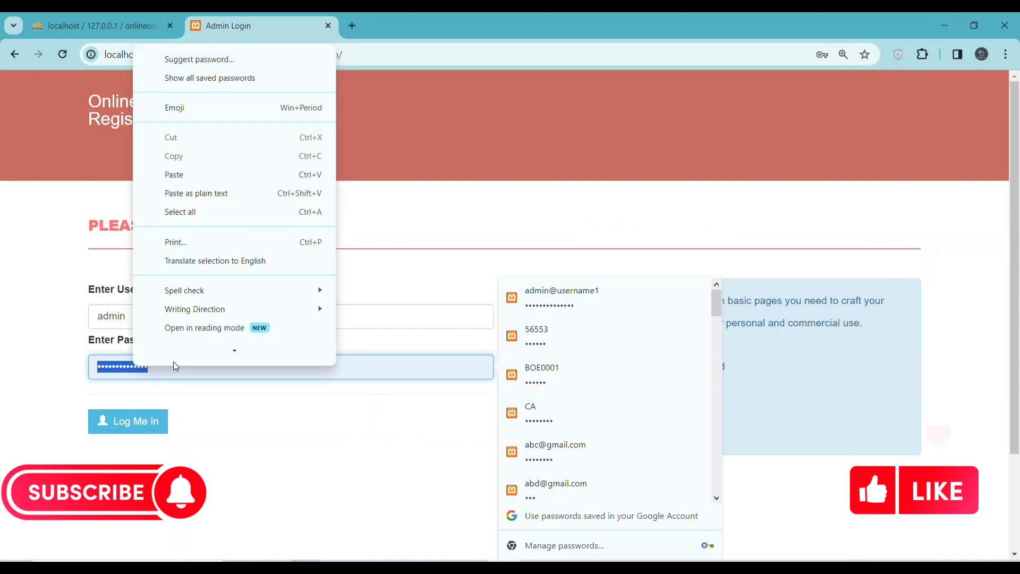
{"action": "left_click", "coordinate": [209, 178]}
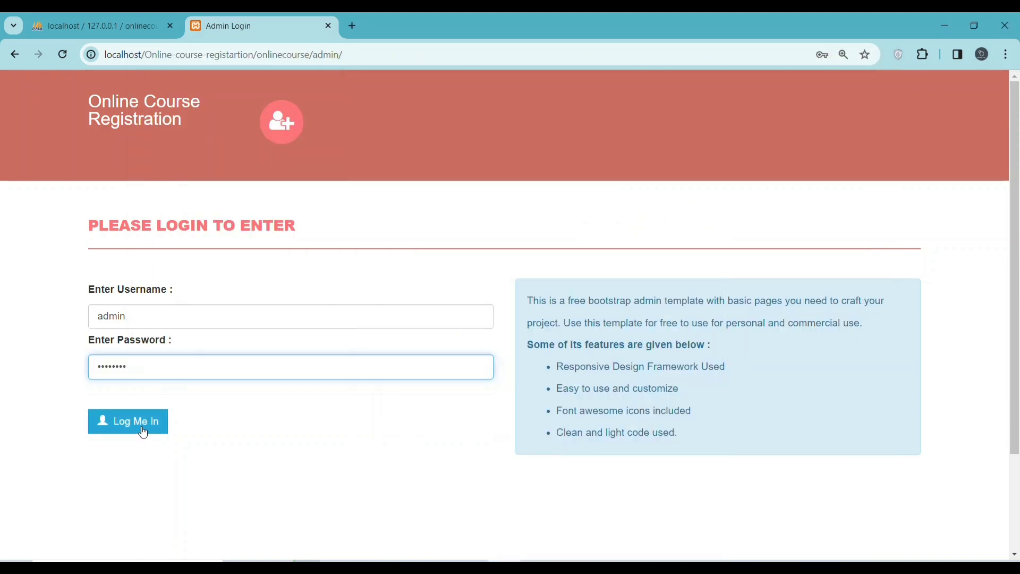
{"action": "scroll", "coordinate": [207, 387], "scroll_direction": "down", "scroll_amount": 2}
{"action": "scroll", "coordinate": [206, 387], "scroll_direction": "down", "scroll_amount": 1}
{"action": "scroll", "coordinate": [212, 393], "scroll_direction": "up", "scroll_amount": 3}
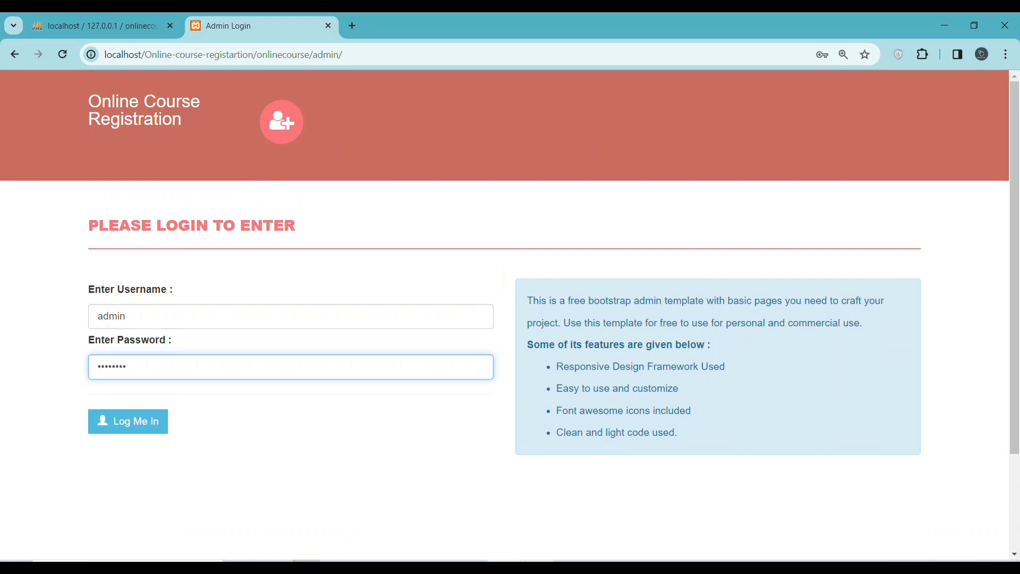
Reload the Admin Login page and bring the Readme notes back to the front
{"action": "key", "text": "alt+Tab"}
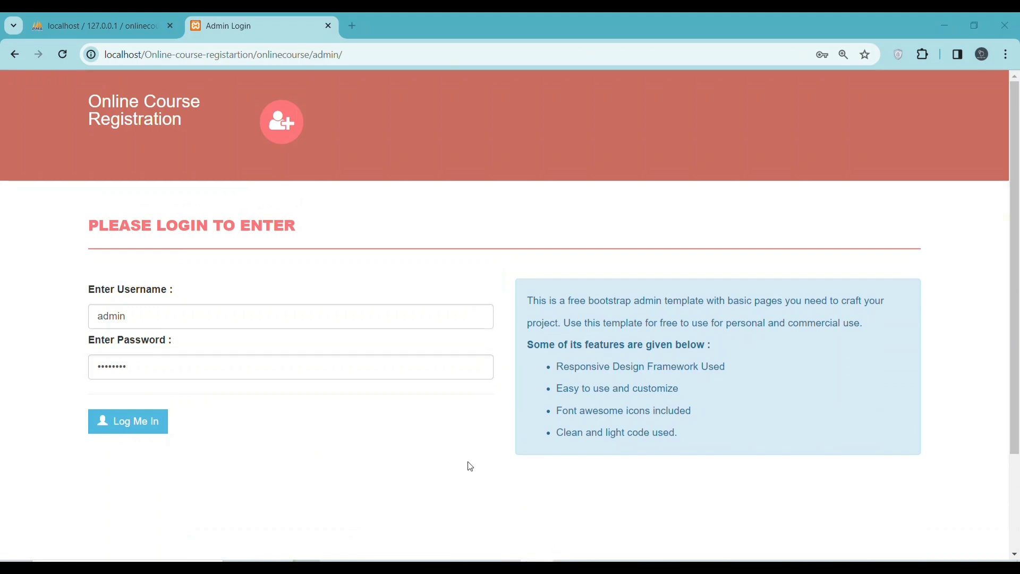
{"action": "scroll", "coordinate": [465, 461], "scroll_direction": "down", "scroll_amount": 3}
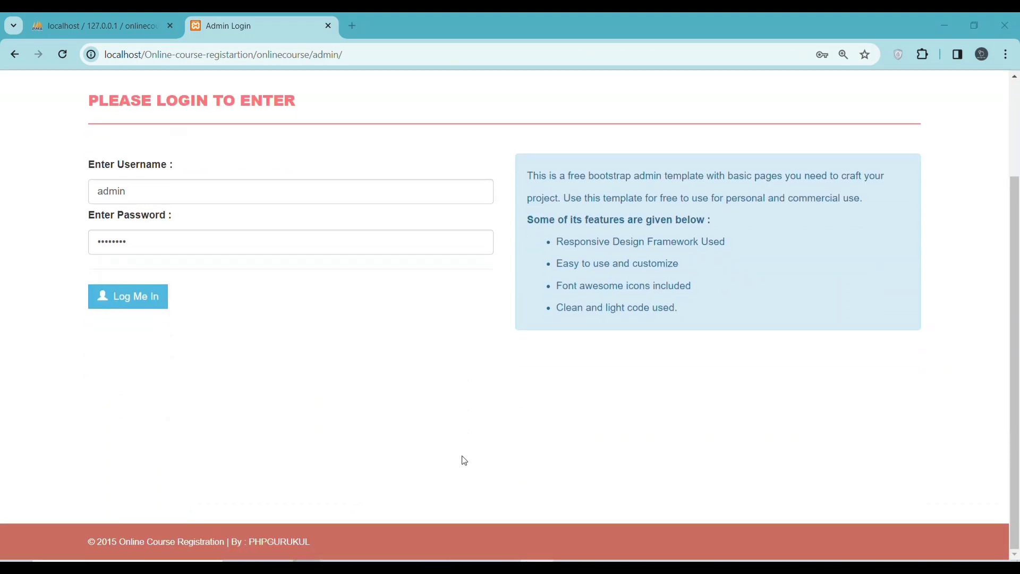
{"action": "scroll", "coordinate": [457, 396], "scroll_direction": "up", "scroll_amount": 3}
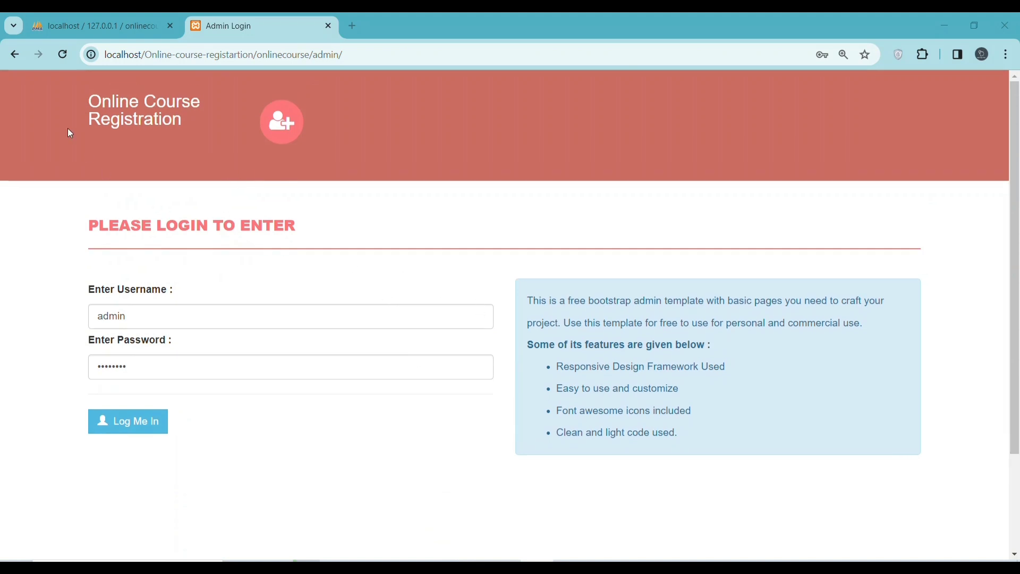
{"action": "left_click", "coordinate": [63, 54]}
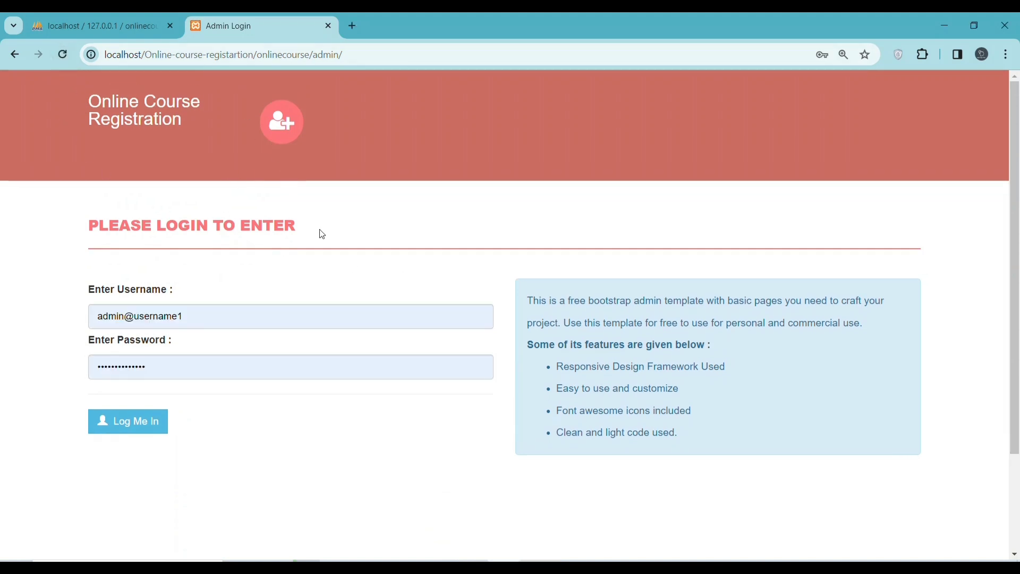
{"action": "scroll", "coordinate": [366, 234], "scroll_direction": "down", "scroll_amount": 3}
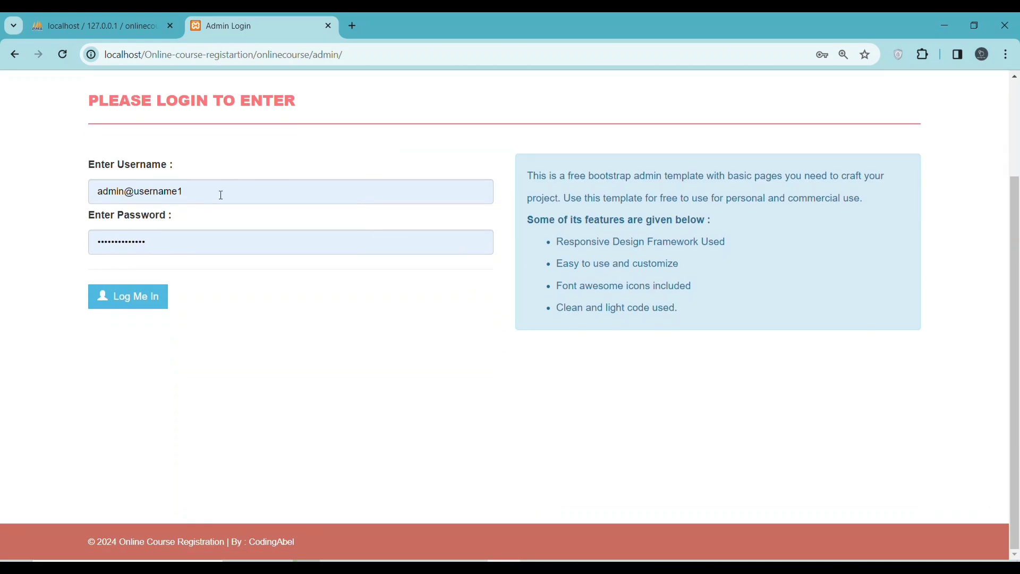
{"action": "scroll", "coordinate": [247, 298], "scroll_direction": "up", "scroll_amount": 3}
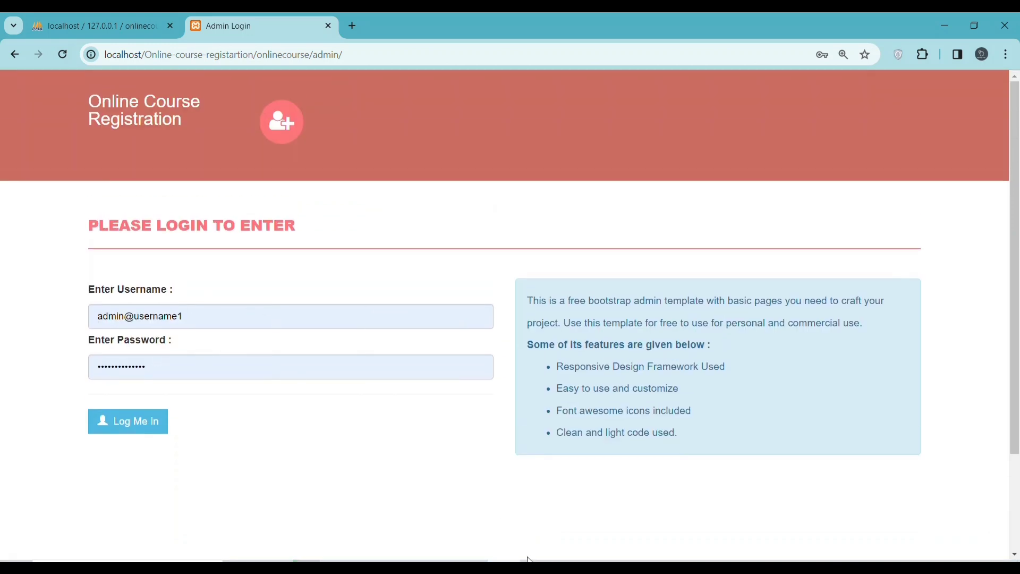
{"action": "left_click", "coordinate": [570, 561]}
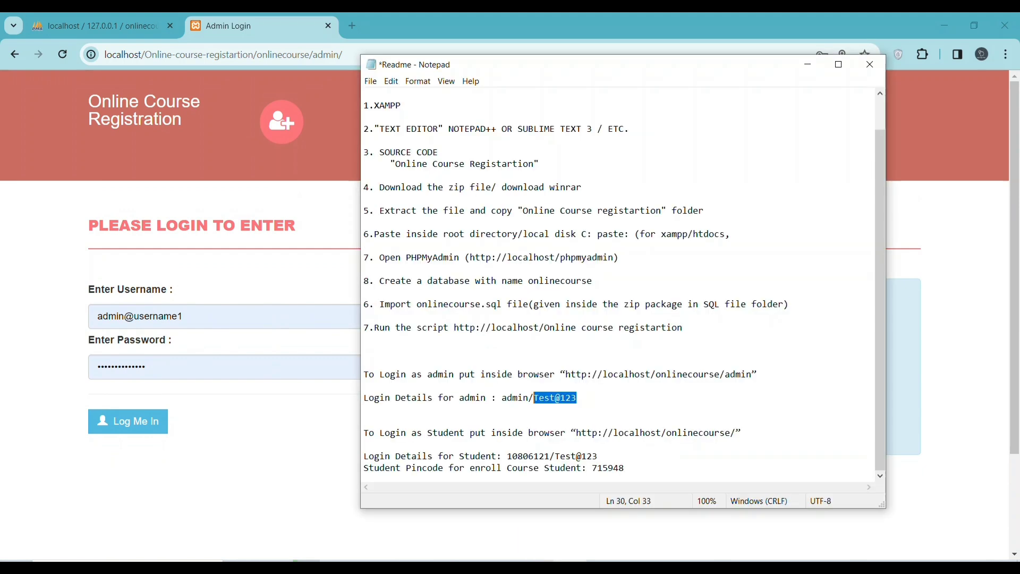
Trim the username to 'admin', paste the copied admin password over the saved one, and log in
{"action": "right_click", "coordinate": [543, 398]}
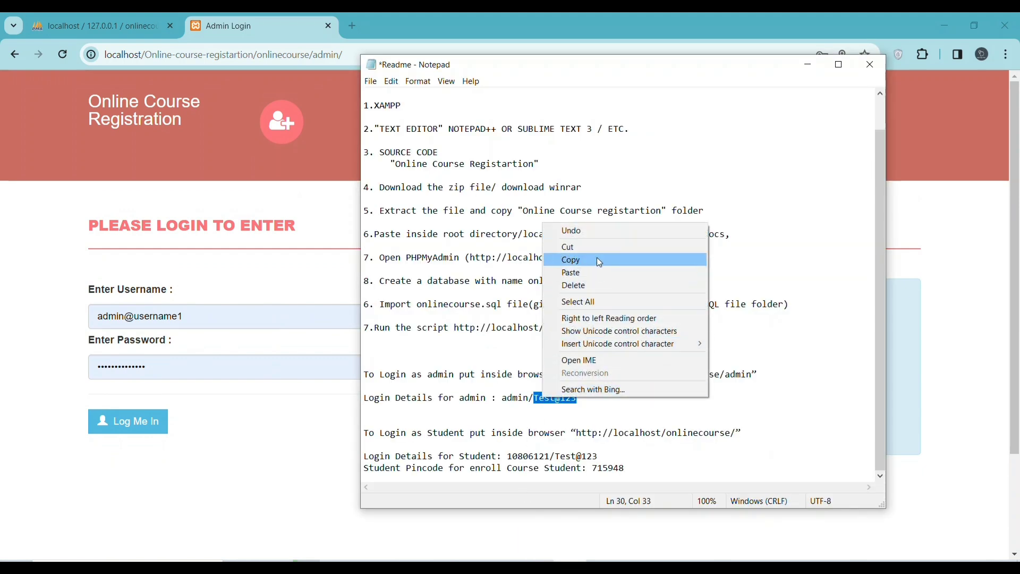
{"action": "left_click", "coordinate": [597, 260]}
{"action": "double_click", "coordinate": [141, 365]}
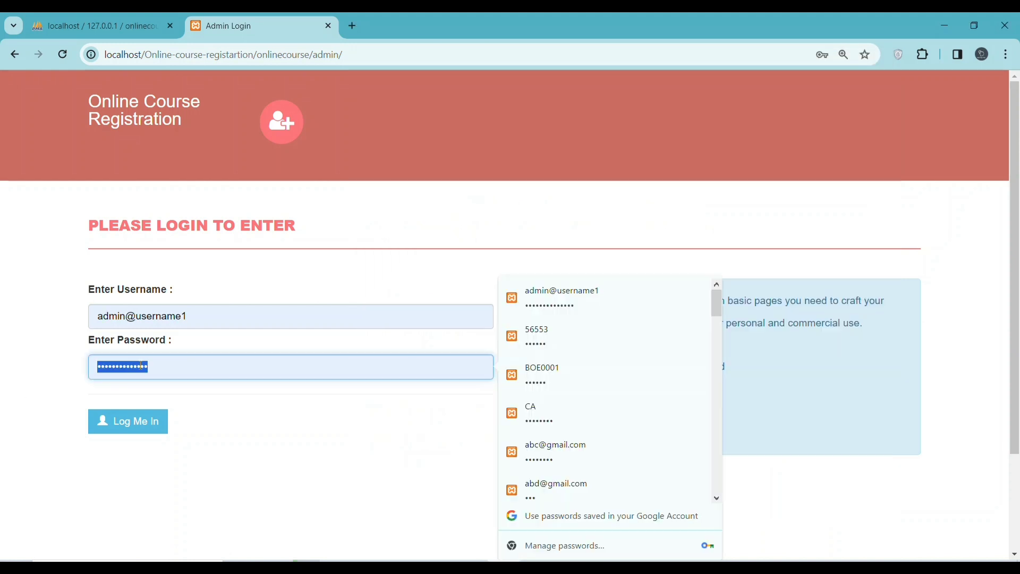
{"action": "left_click", "coordinate": [208, 319]}
{"action": "key", "text": "BackSpace"}
{"action": "key", "text": "BackSpace"}
{"action": "key", "text": "BackSpace"}
{"action": "key", "text": "BackSpace"}
{"action": "key", "text": "BackSpace"}
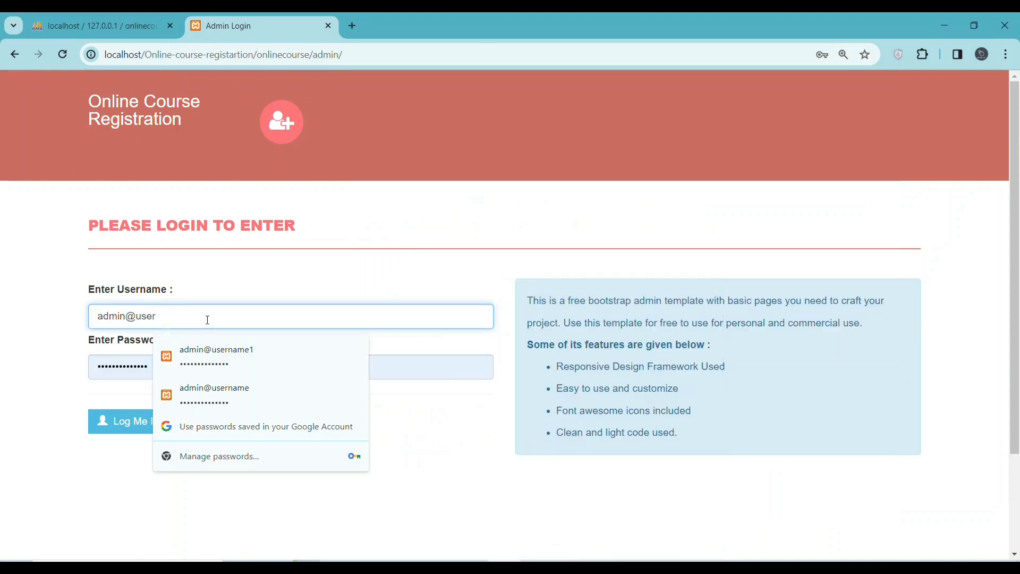
{"action": "key", "text": "BackSpace"}
{"action": "key", "text": "BackSpace"}
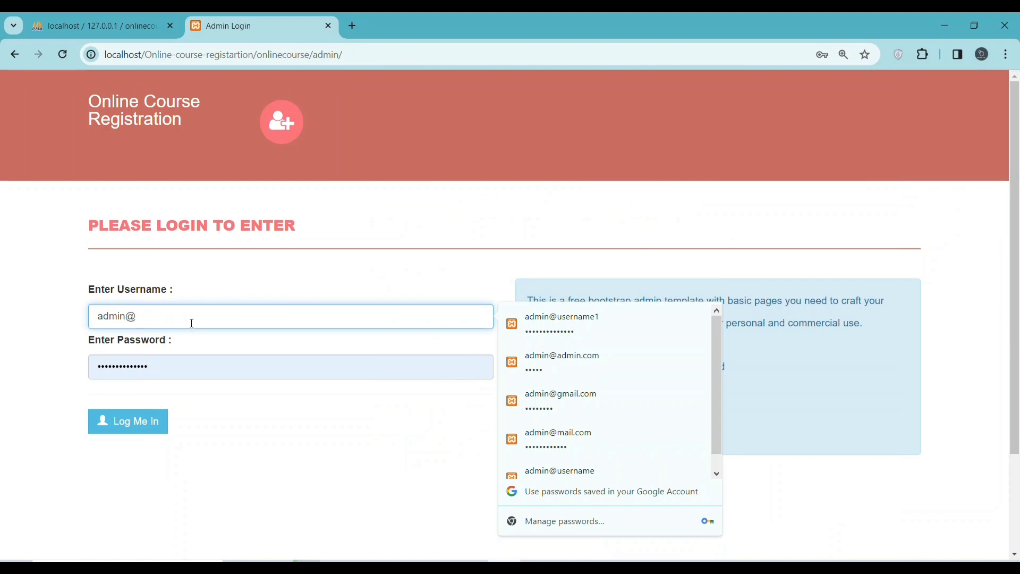
{"action": "key", "text": "BackSpace"}
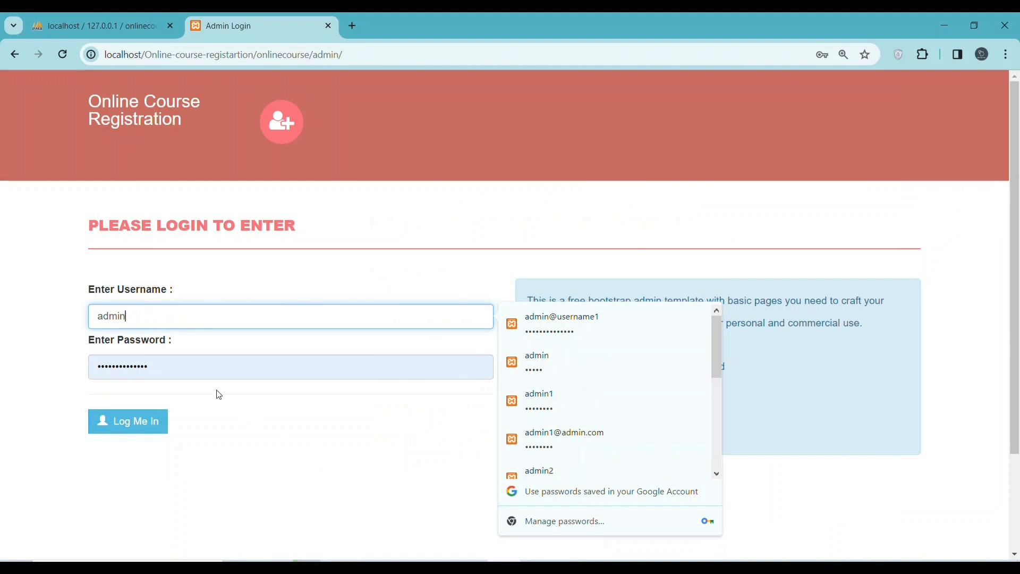
{"action": "left_click_drag", "start_coordinate": [167, 361], "coordinate": [92, 355]}
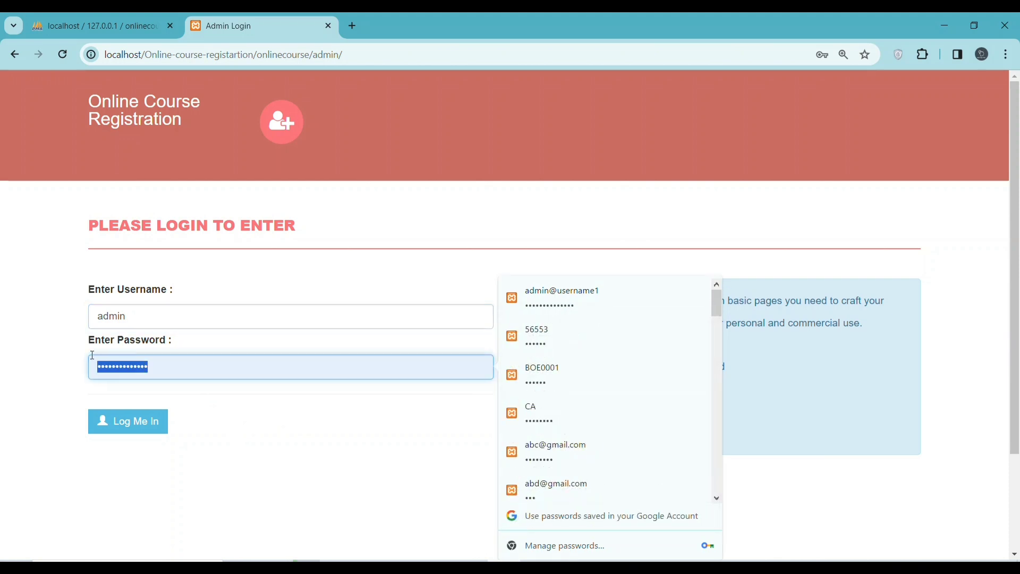
{"action": "key", "text": "ctrl+v"}
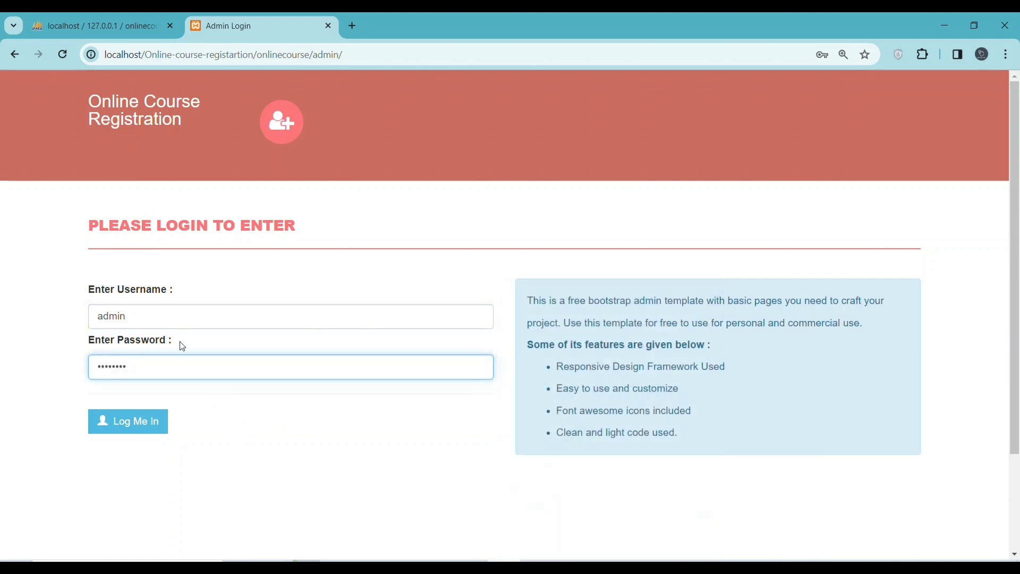
{"action": "left_click", "coordinate": [126, 421]}
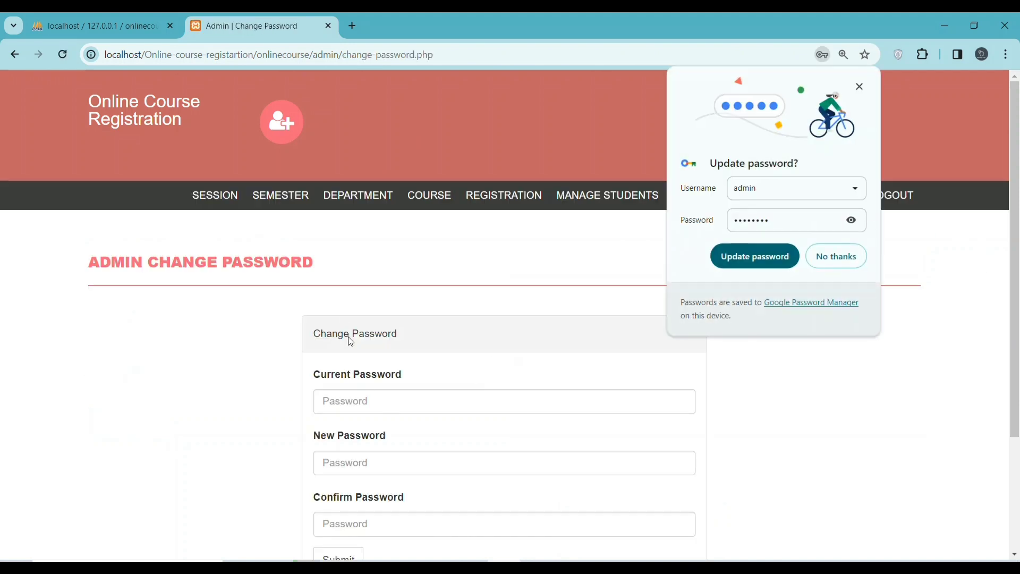
Paste the current admin password, enter and confirm a new password, and submit the change
{"action": "scroll", "coordinate": [410, 406], "scroll_direction": "down", "scroll_amount": 1}
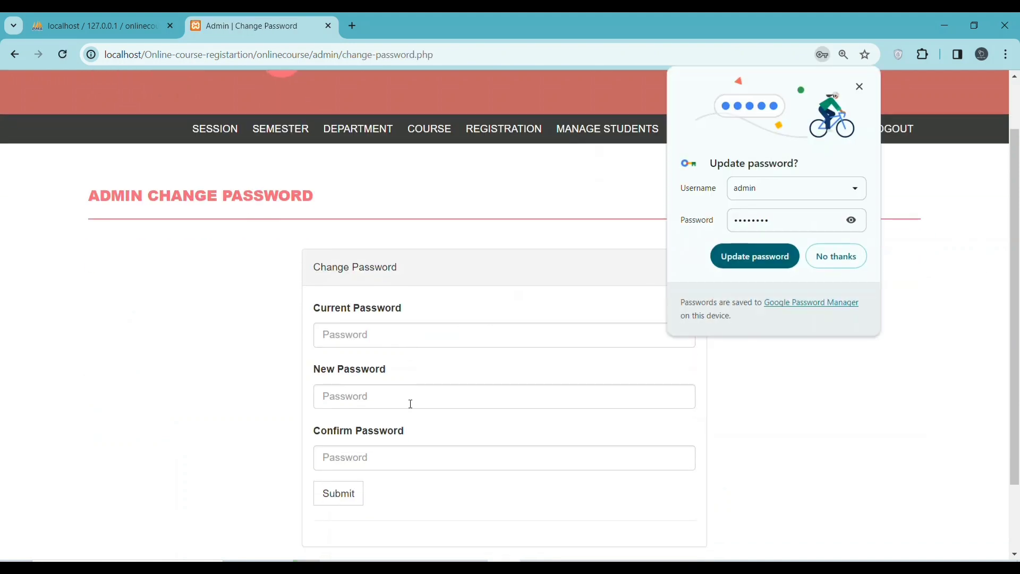
{"action": "right_click", "coordinate": [370, 332]}
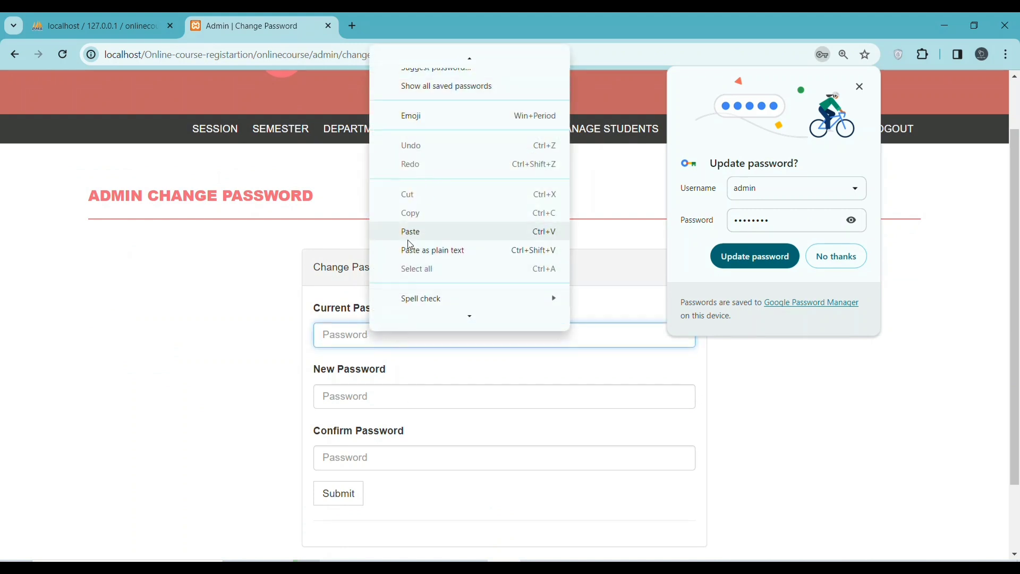
{"action": "left_click", "coordinate": [409, 239]}
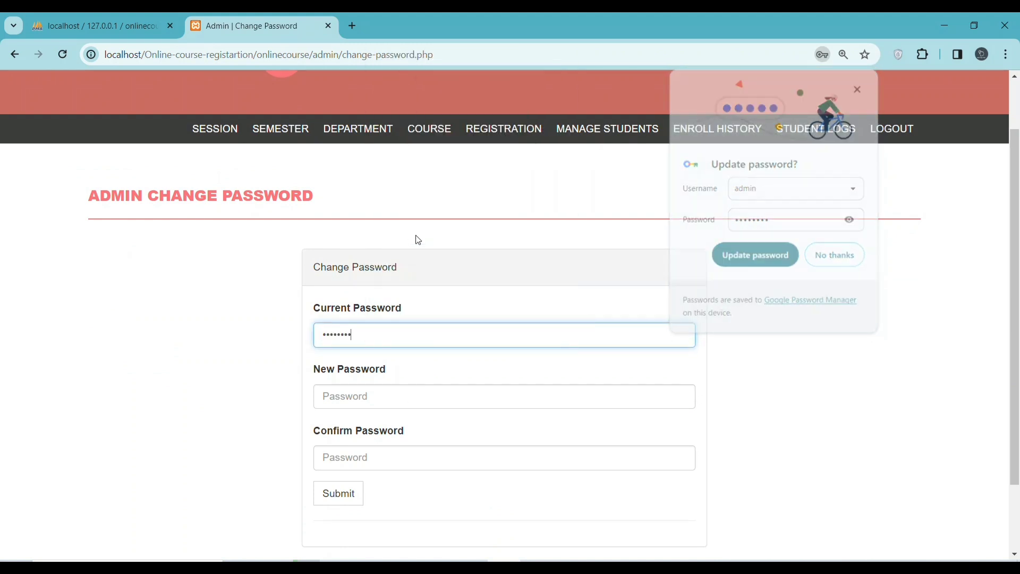
{"action": "left_click", "coordinate": [389, 396]}
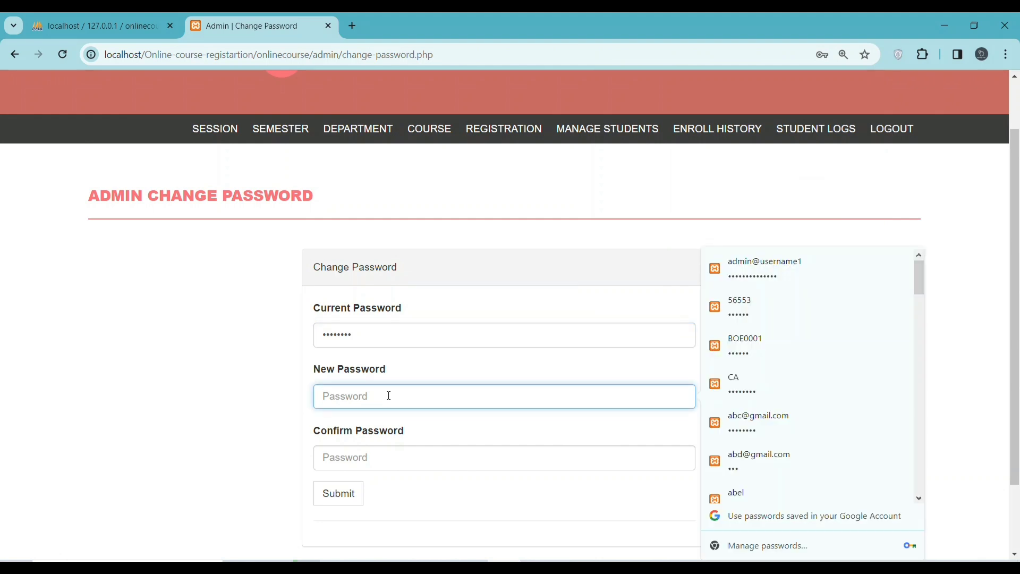
{"action": "type", "text": "12"}
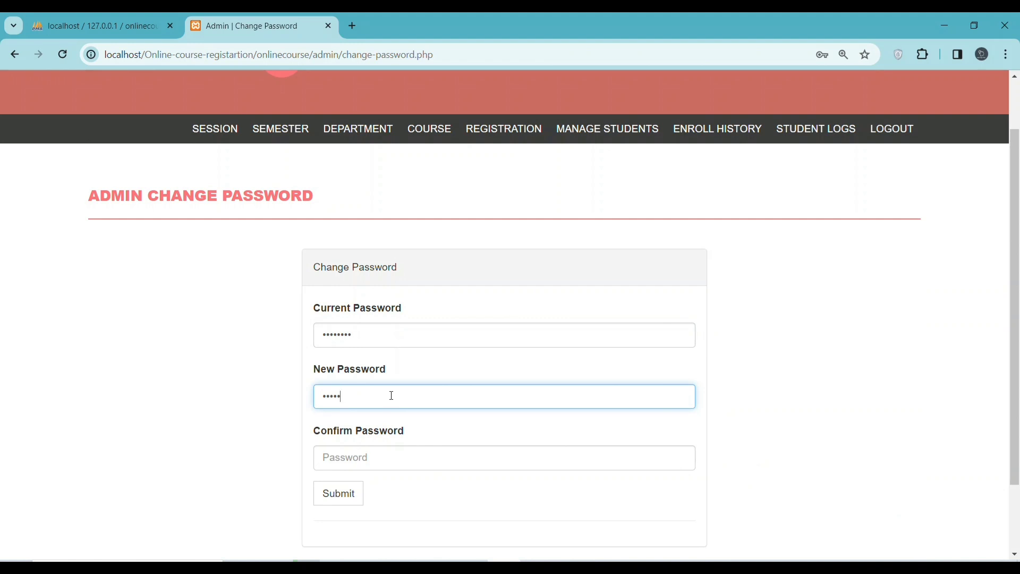
{"action": "left_click", "coordinate": [390, 454]}
{"action": "type", "text": "1"}
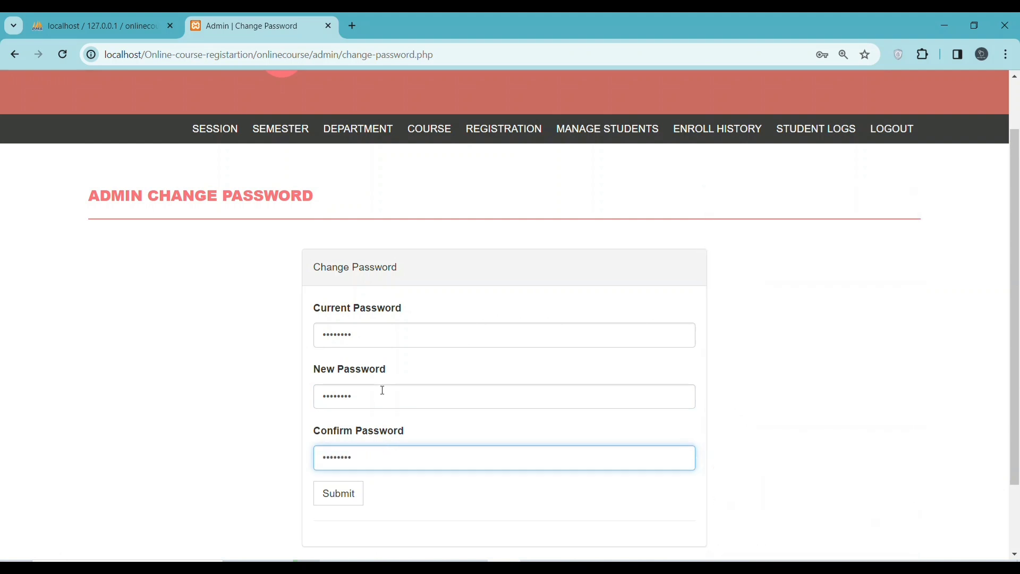
{"action": "scroll", "coordinate": [398, 420], "scroll_direction": "down", "scroll_amount": 2}
{"action": "left_click", "coordinate": [340, 409]}
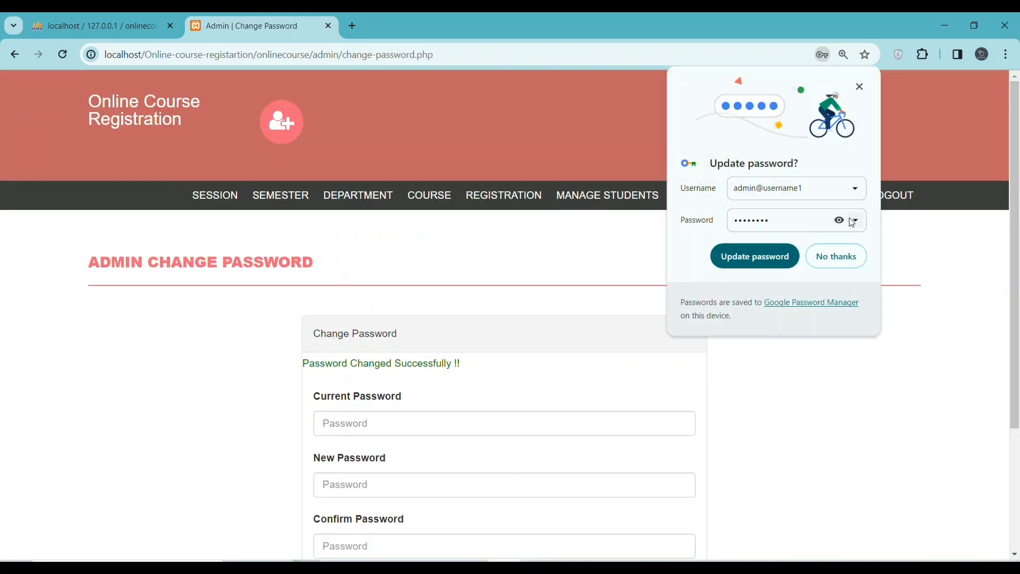
Update the stored password in Chrome's save bubble and go to the Session page
{"action": "left_click", "coordinate": [840, 221]}
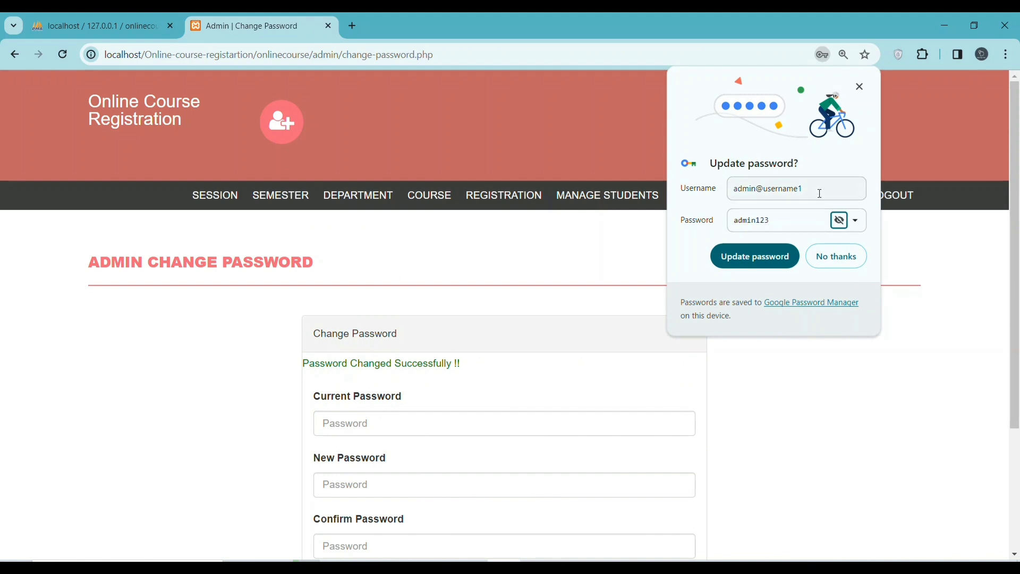
{"action": "left_click", "coordinate": [750, 257]}
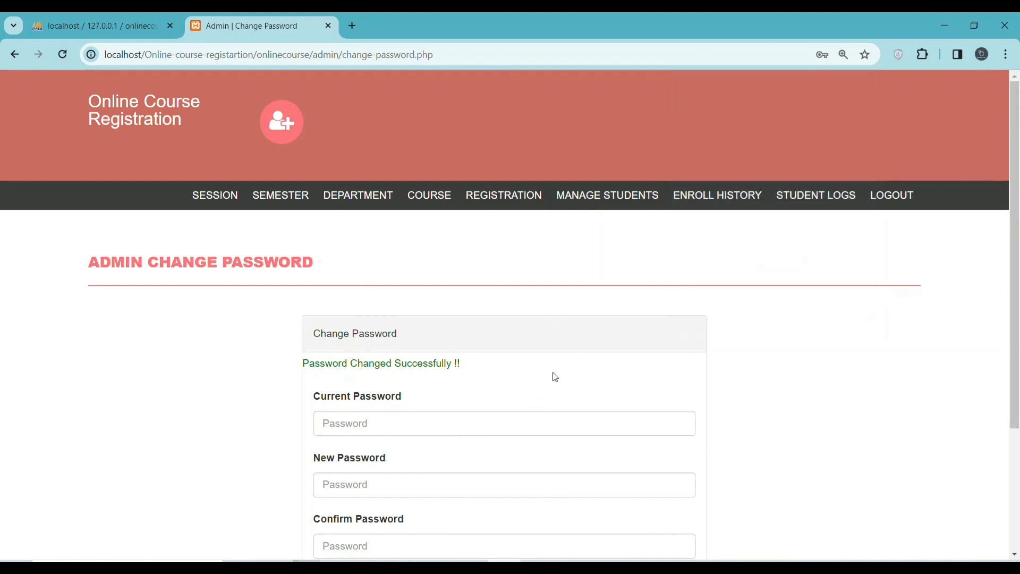
{"action": "left_click", "coordinate": [213, 197]}
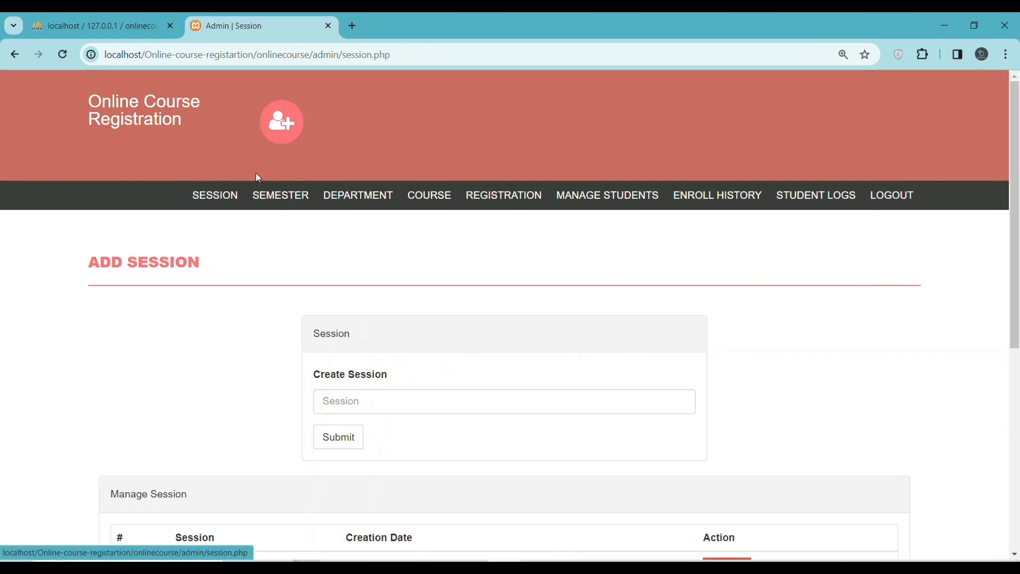
Create session 2024 and confirm it appears as row 8 in the Manage Session table
{"action": "scroll", "coordinate": [386, 294], "scroll_direction": "down", "scroll_amount": 3}
{"action": "scroll", "coordinate": [359, 351], "scroll_direction": "down", "scroll_amount": 1}
{"action": "scroll", "coordinate": [308, 375], "scroll_direction": "down", "scroll_amount": 3}
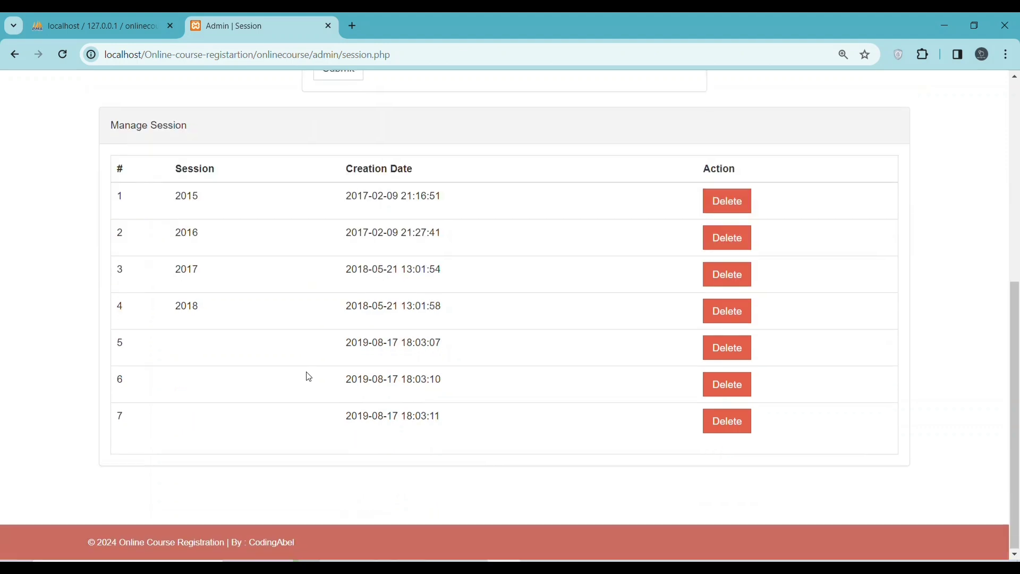
{"action": "scroll", "coordinate": [310, 375], "scroll_direction": "up", "scroll_amount": 6}
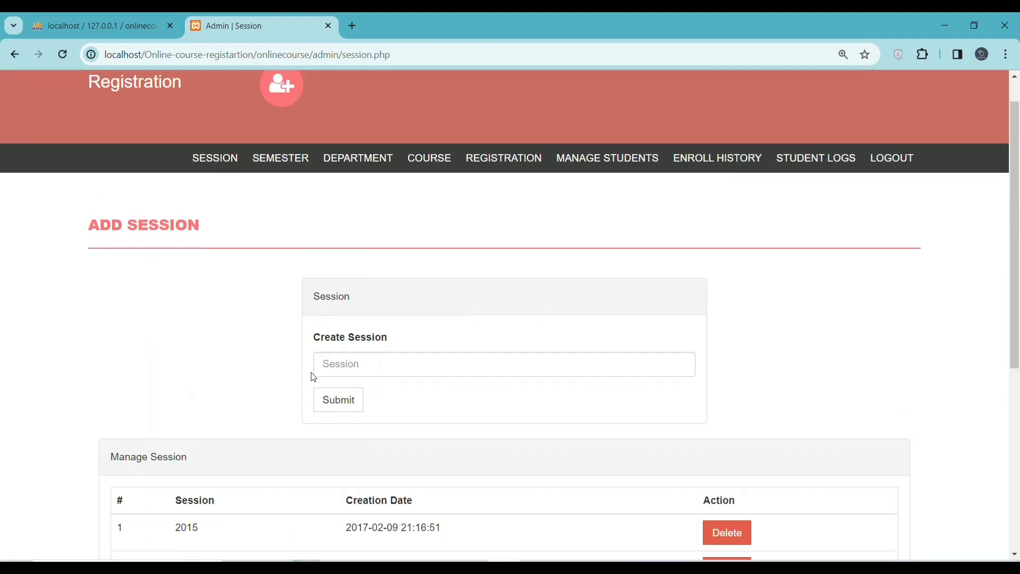
{"action": "left_click", "coordinate": [339, 359]}
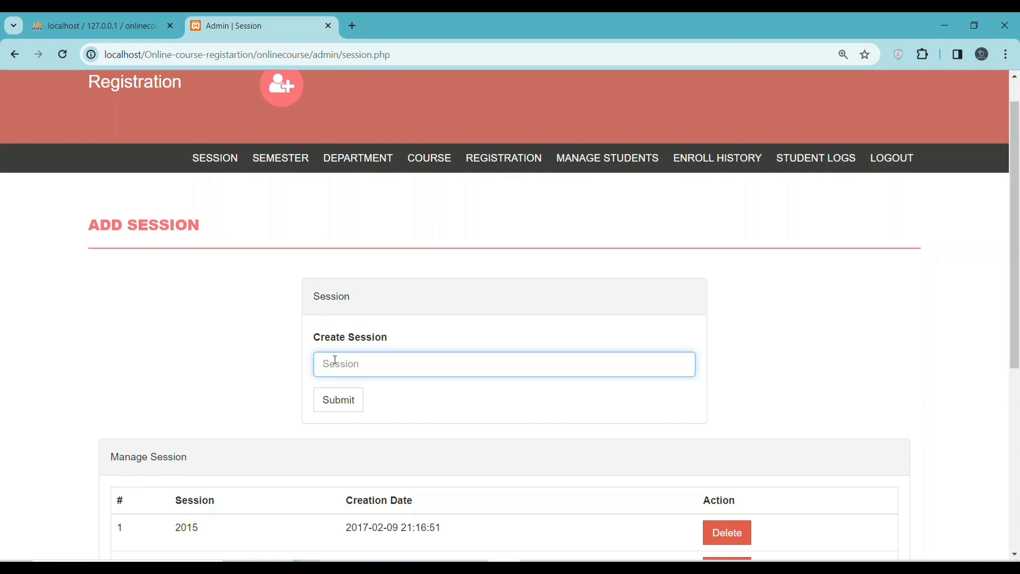
{"action": "type", "text": "2024"}
{"action": "left_click", "coordinate": [337, 440]}
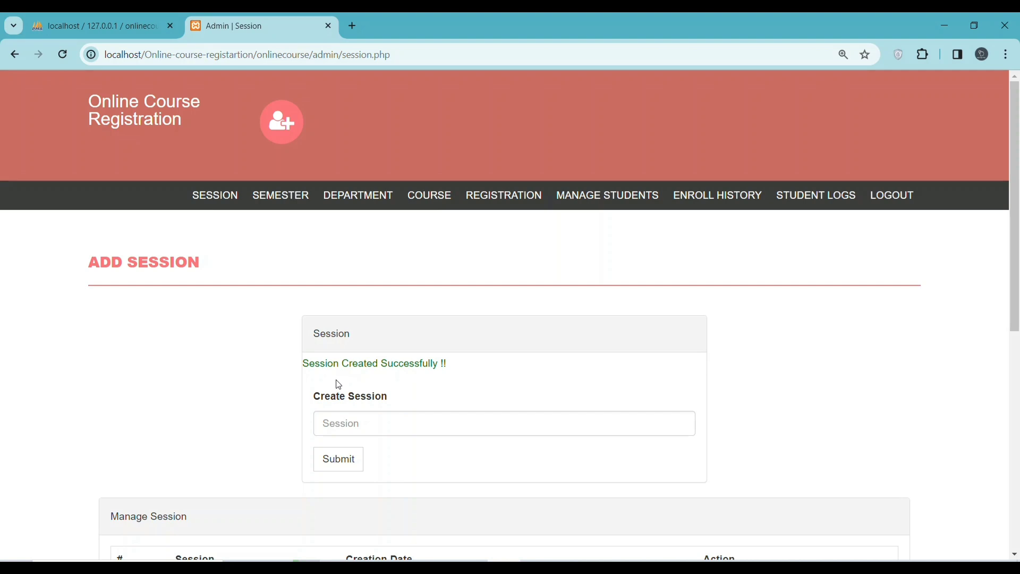
{"action": "scroll", "coordinate": [376, 358], "scroll_direction": "down", "scroll_amount": 7}
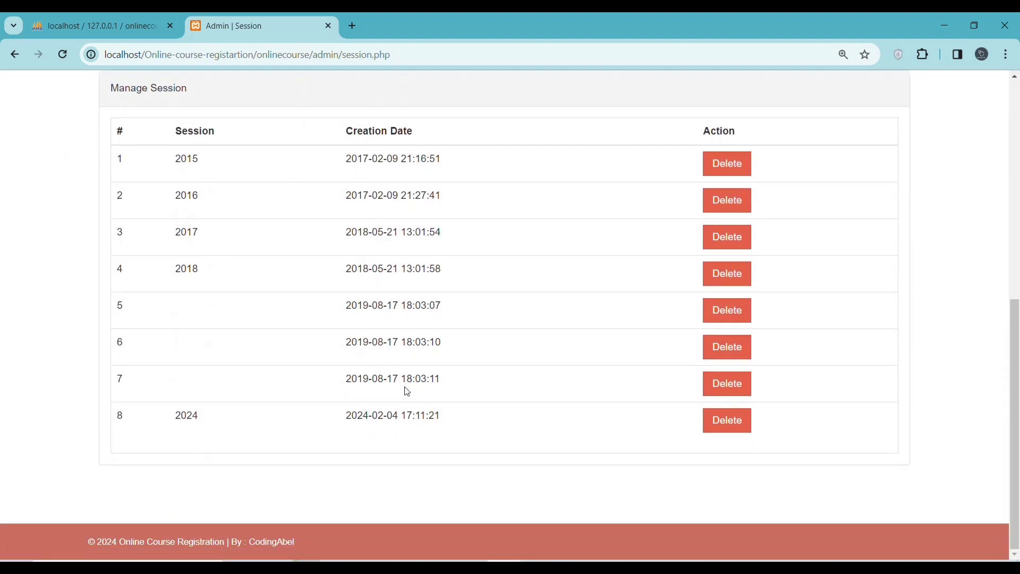
{"action": "scroll", "coordinate": [395, 388], "scroll_direction": "up", "scroll_amount": 5}
{"action": "scroll", "coordinate": [395, 388], "scroll_direction": "up", "scroll_amount": 3}
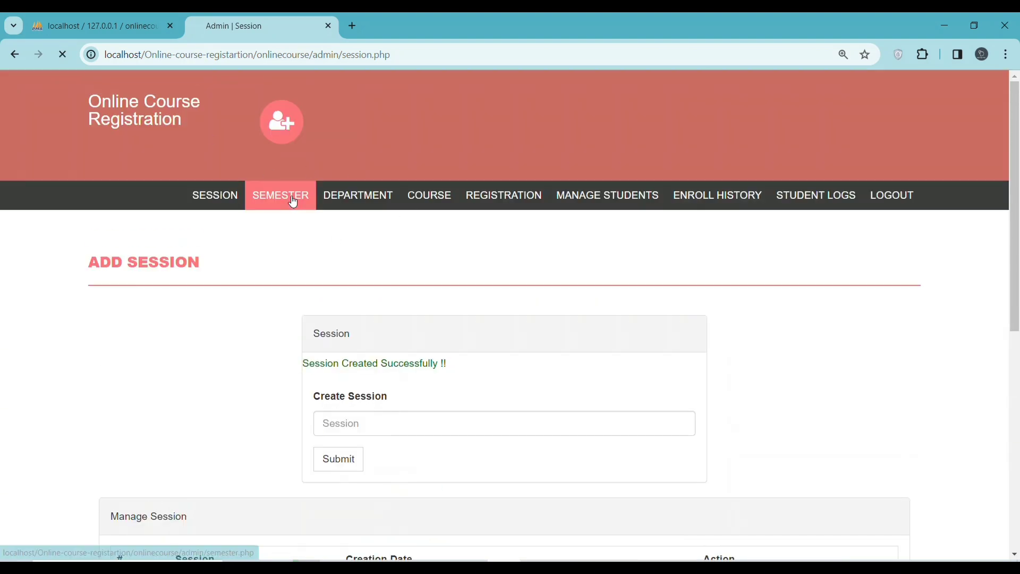
{"action": "left_click", "coordinate": [292, 198]}
Add a semester named 'second sem' through the Add Semester form
{"action": "left_click", "coordinate": [347, 407]}
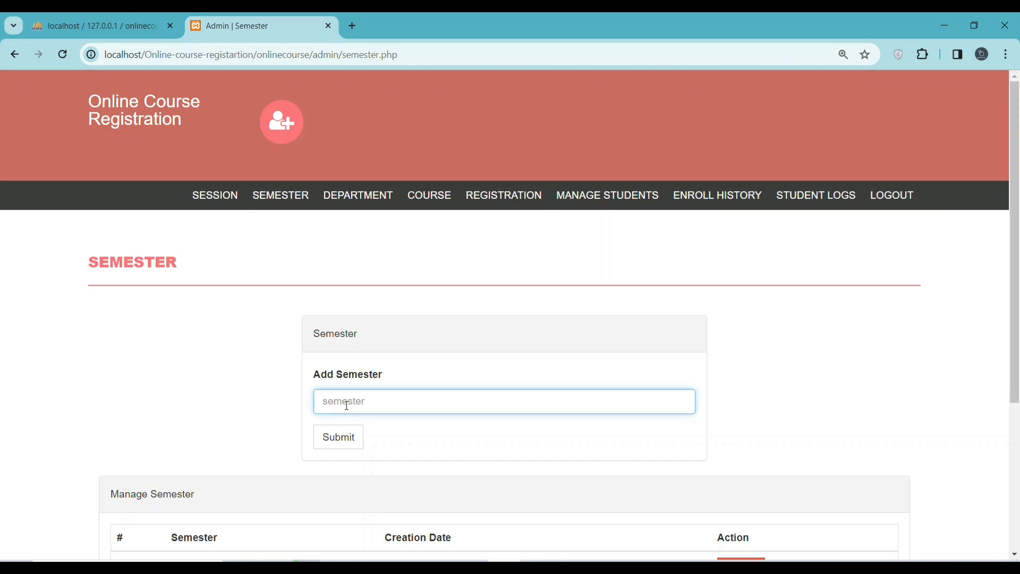
{"action": "type", "text": "2"}
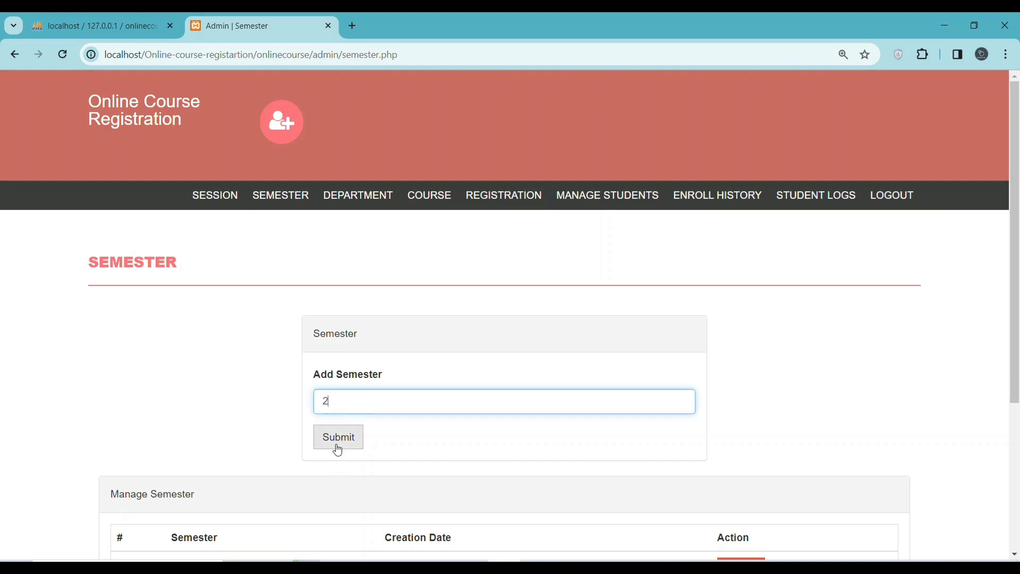
{"action": "scroll", "coordinate": [365, 435], "scroll_direction": "down", "scroll_amount": 1}
{"action": "key", "text": "BackSpace"}
{"action": "type", "text": "seco"}
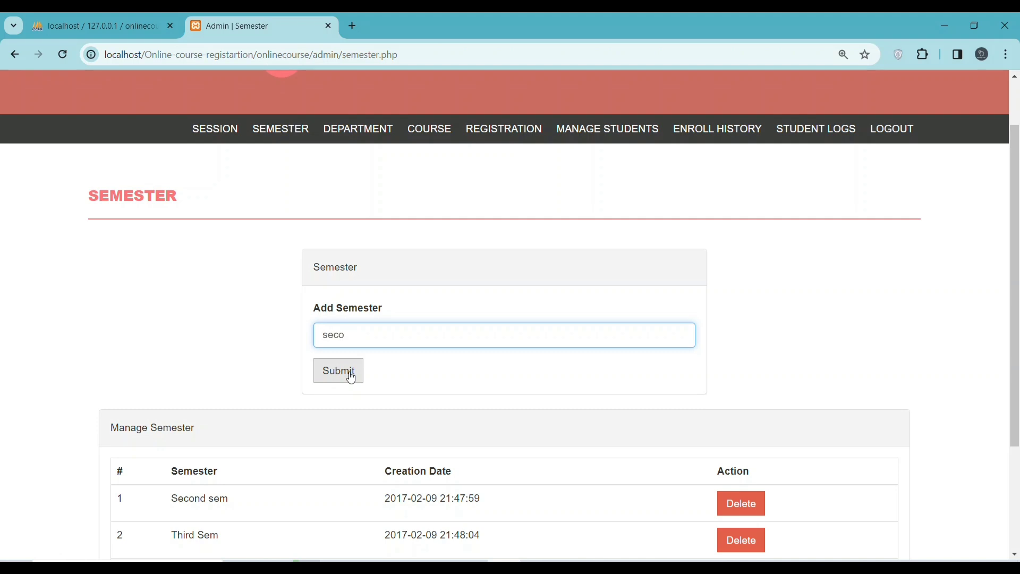
{"action": "type", "text": "nd sem"}
{"action": "left_click", "coordinate": [353, 375]}
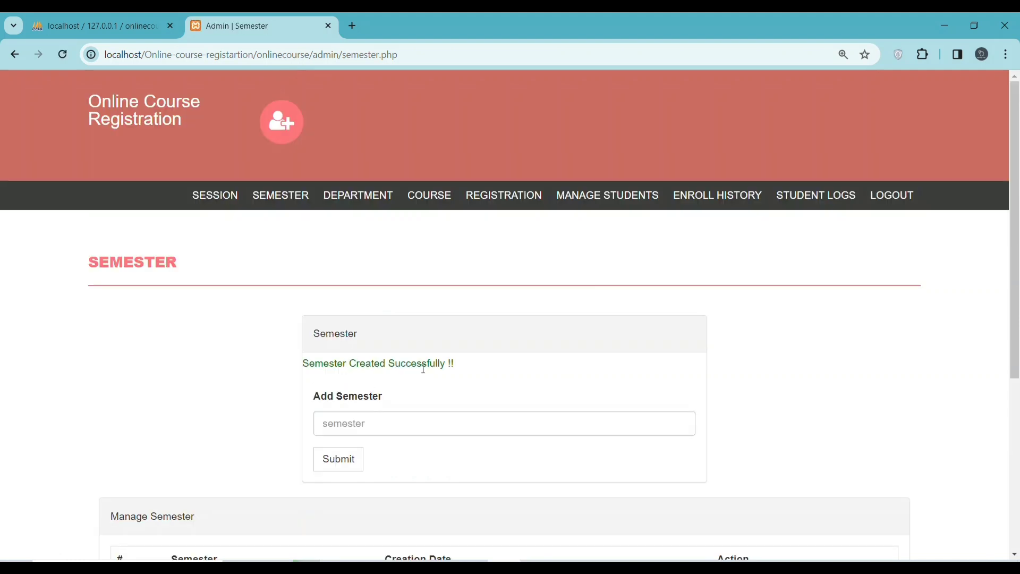
{"action": "left_click_drag", "start_coordinate": [480, 372], "coordinate": [311, 376]}
{"action": "scroll", "coordinate": [376, 357], "scroll_direction": "down", "scroll_amount": 5}
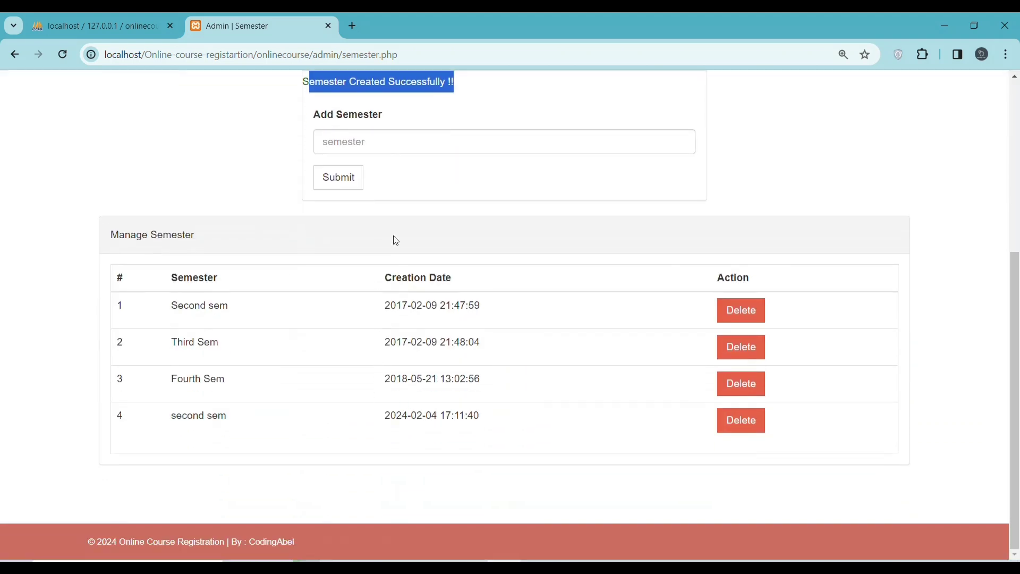
{"action": "scroll", "coordinate": [403, 223], "scroll_direction": "up", "scroll_amount": 5}
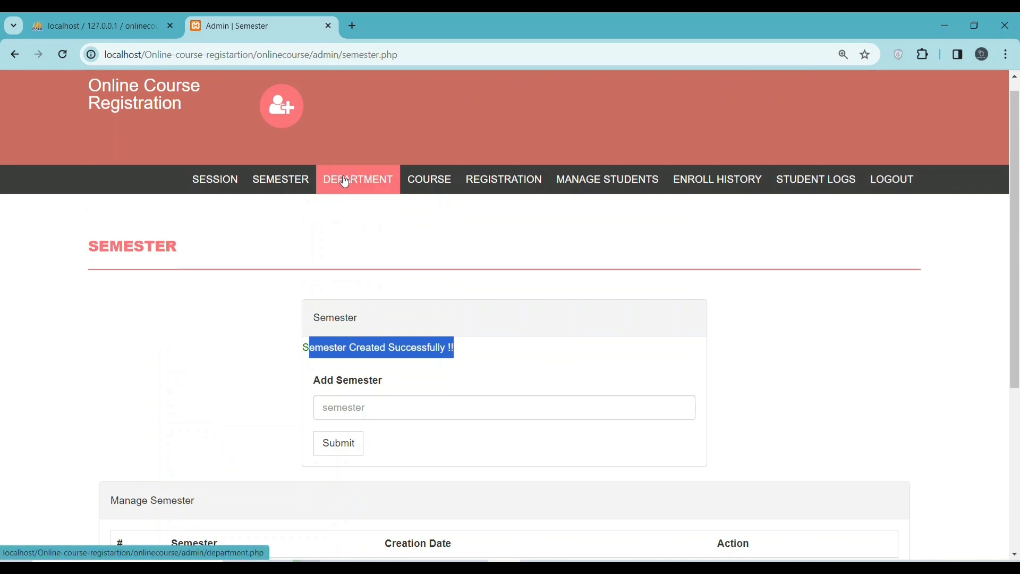
Add a semester named 'third sem' and check it appears as row 5 in Manage Semester
{"action": "left_click", "coordinate": [296, 182]}
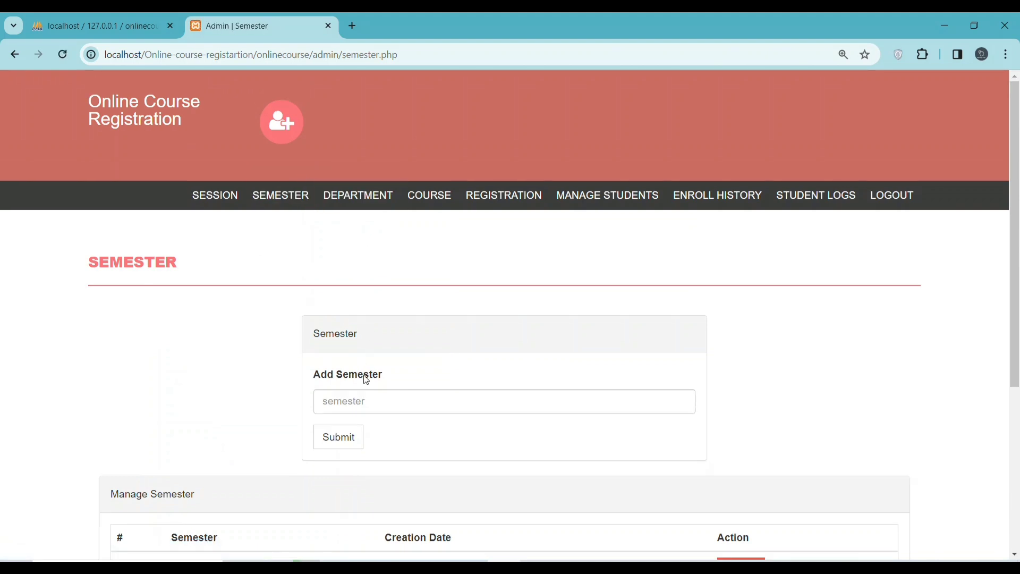
{"action": "scroll", "coordinate": [367, 380], "scroll_direction": "down", "scroll_amount": 5}
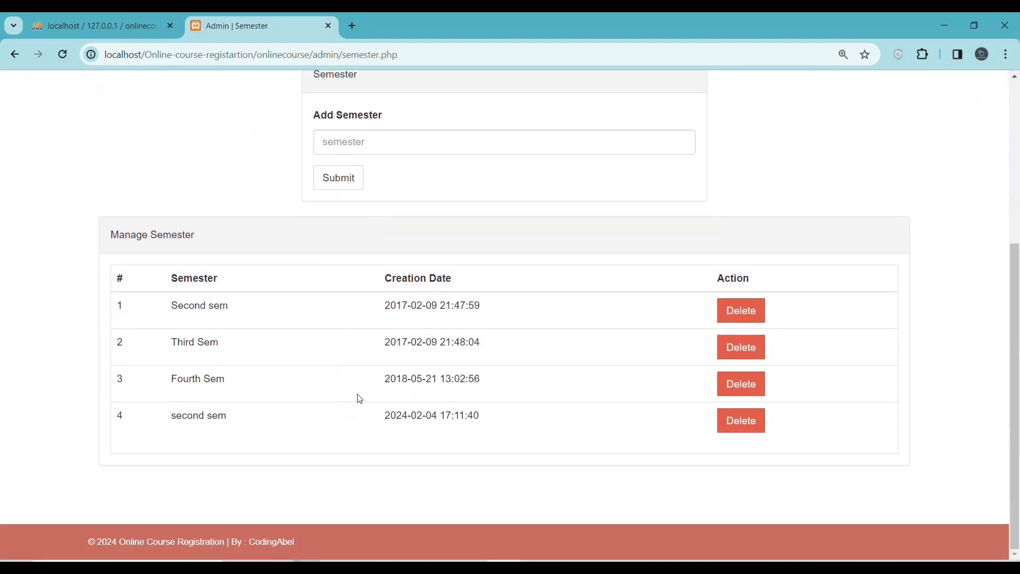
{"action": "scroll", "coordinate": [364, 371], "scroll_direction": "up", "scroll_amount": 4}
{"action": "left_click", "coordinate": [356, 338]}
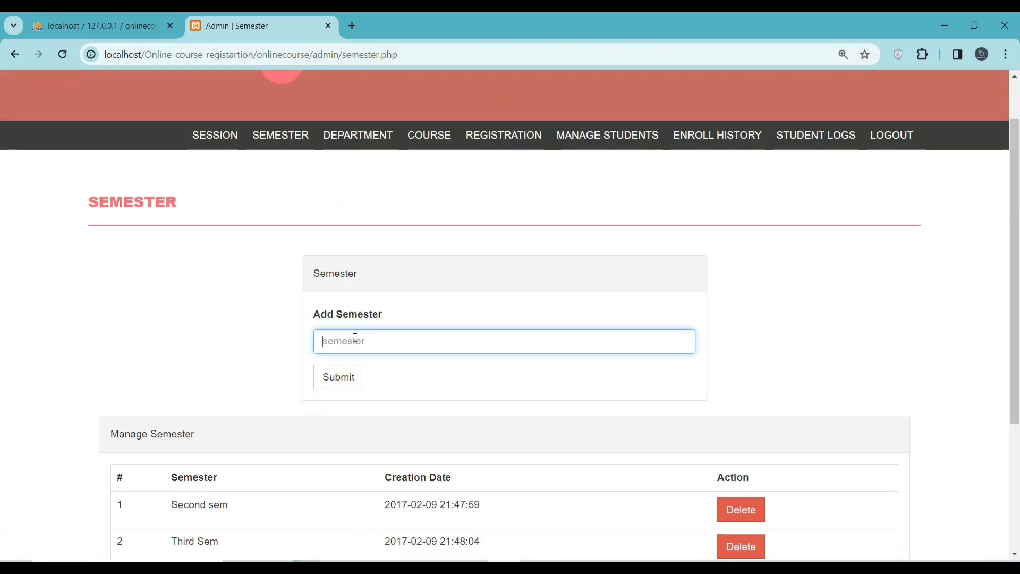
{"action": "type", "text": "s"}
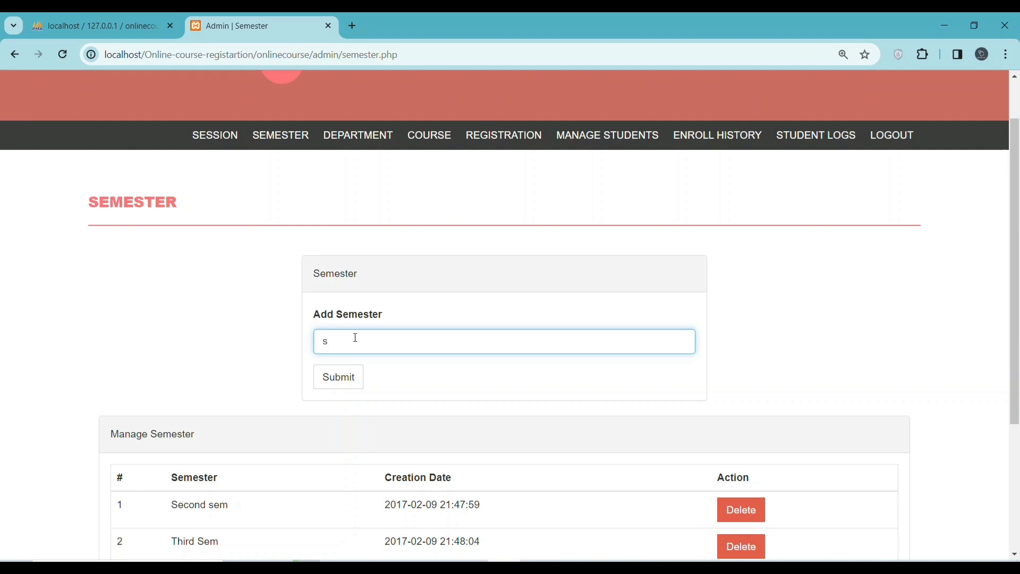
{"action": "key", "text": "BackSpace"}
{"action": "type", "text": "third sem"}
{"action": "left_click", "coordinate": [346, 377]}
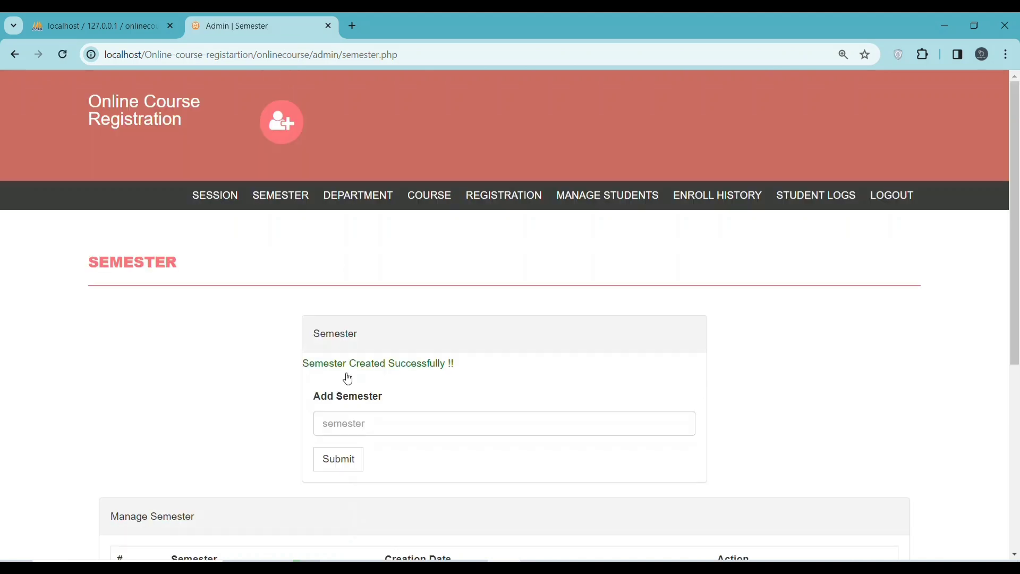
{"action": "scroll", "coordinate": [287, 367], "scroll_direction": "down", "scroll_amount": 5}
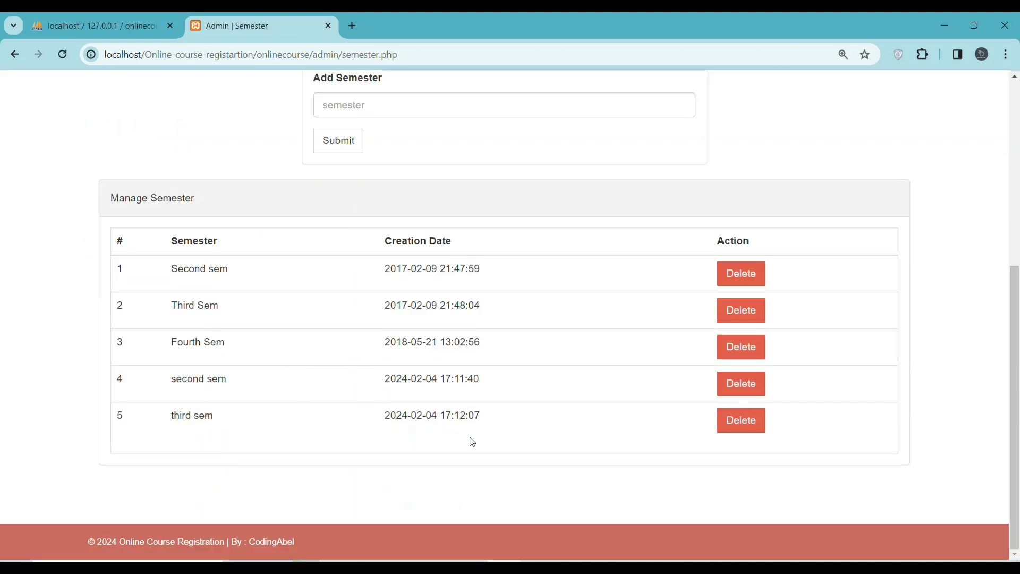
{"action": "scroll", "coordinate": [437, 315], "scroll_direction": "up", "scroll_amount": 5}
{"action": "left_click", "coordinate": [358, 197]}
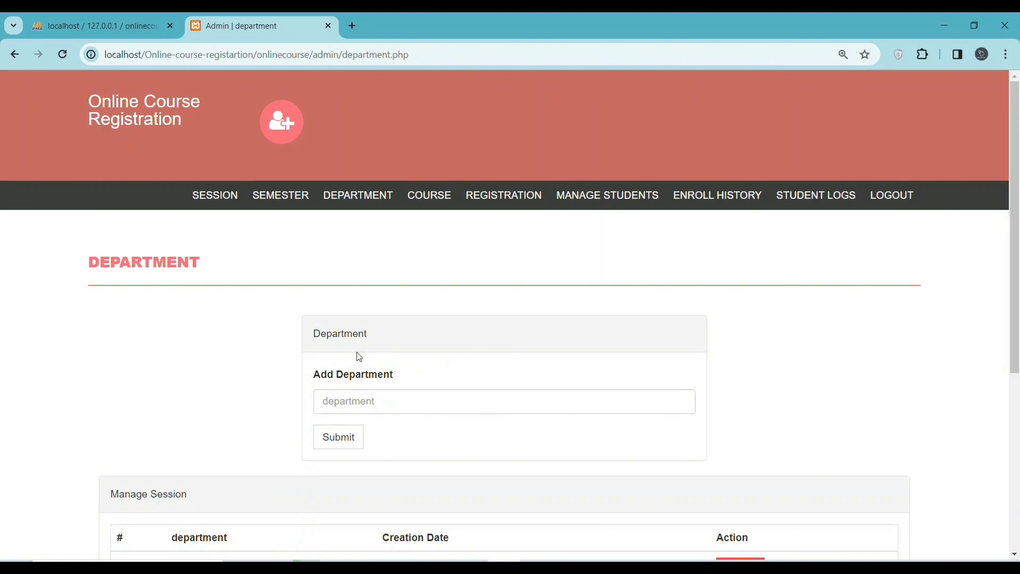
Open the Course page and enter course code 'CoSc-101' in the Add Course form
{"action": "scroll", "coordinate": [360, 372], "scroll_direction": "down", "scroll_amount": 3}
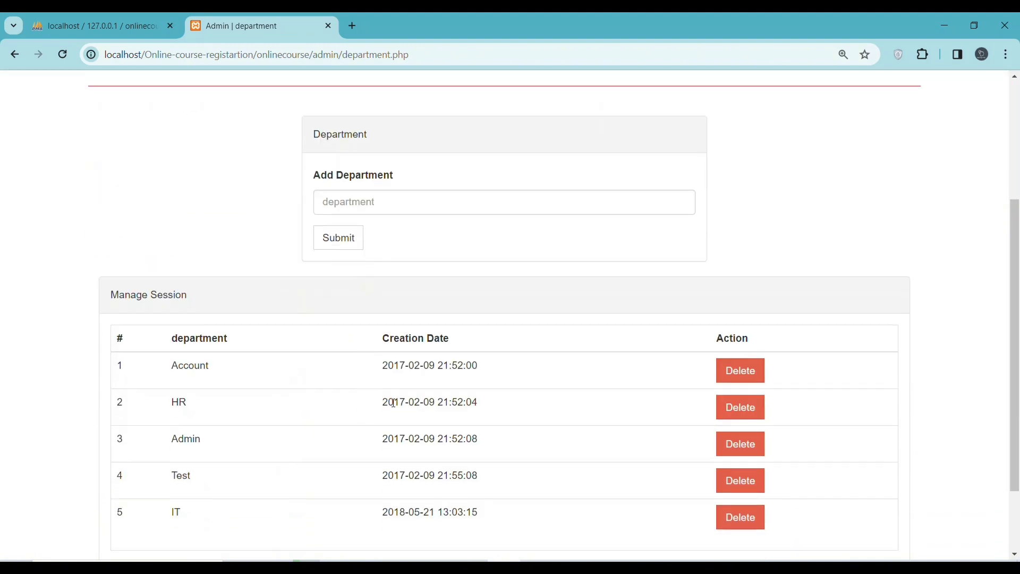
{"action": "scroll", "coordinate": [390, 401], "scroll_direction": "up", "scroll_amount": 1}
{"action": "scroll", "coordinate": [394, 404], "scroll_direction": "down", "scroll_amount": 3}
{"action": "scroll", "coordinate": [392, 401], "scroll_direction": "up", "scroll_amount": 5}
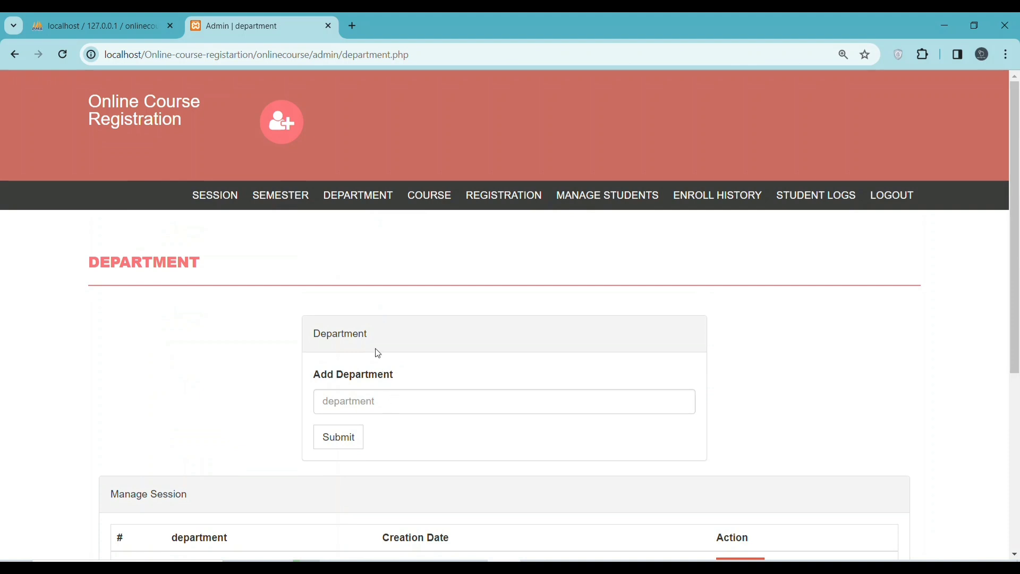
{"action": "left_click", "coordinate": [438, 201]}
{"action": "scroll", "coordinate": [373, 346], "scroll_direction": "down", "scroll_amount": 3}
{"action": "scroll", "coordinate": [370, 326], "scroll_direction": "up", "scroll_amount": 1}
{"action": "left_click", "coordinate": [369, 269]}
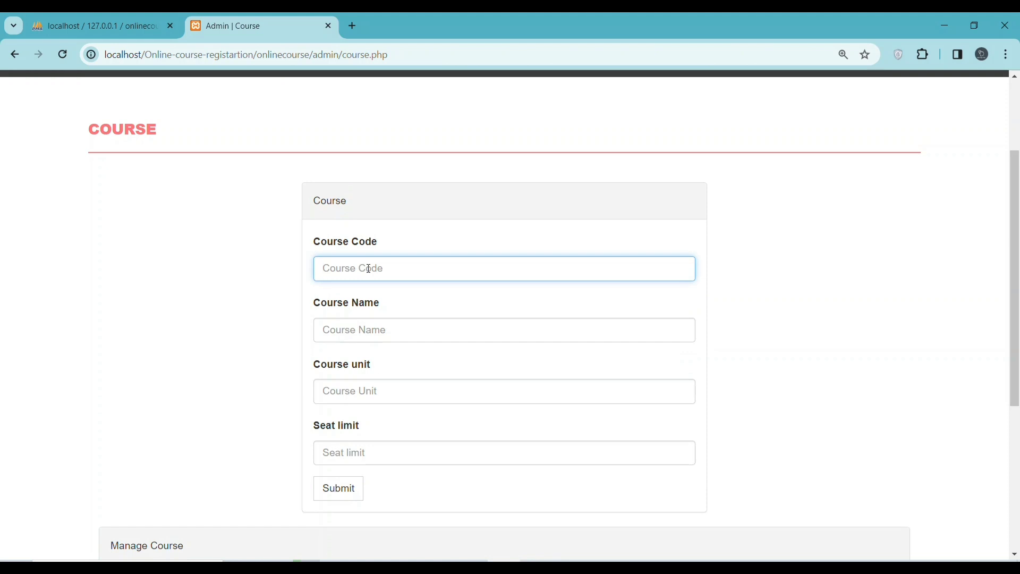
{"action": "type", "text": "CoSC"}
{"action": "key", "text": "BackSpace"}
{"action": "type", "text": "c-101"}
{"action": "left_click", "coordinate": [340, 330]}
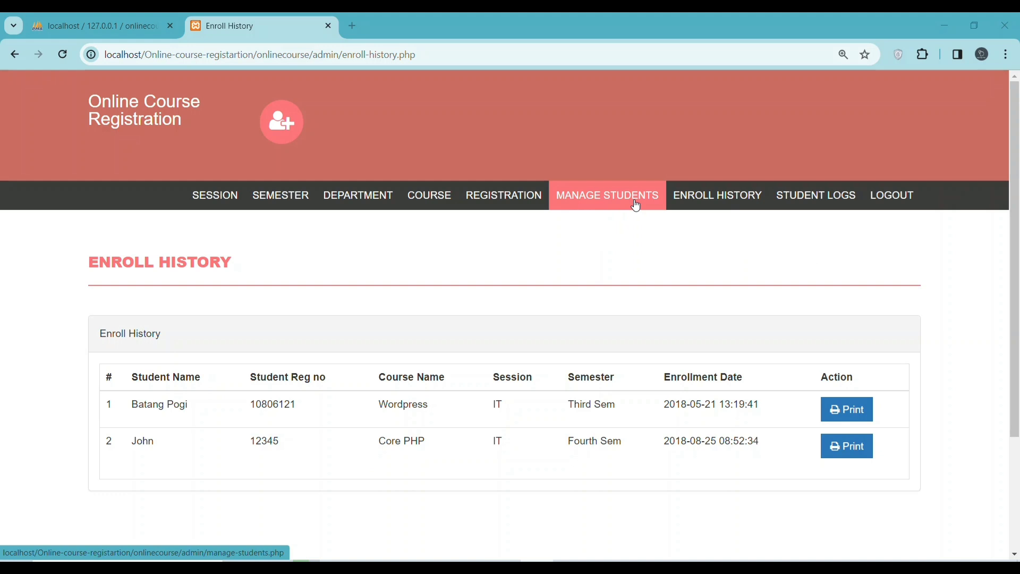
Browse the Enroll History, Manage Students and Student Logs pages
{"action": "left_click", "coordinate": [704, 200]}
{"action": "left_click", "coordinate": [650, 203]}
{"action": "left_click", "coordinate": [700, 201]}
{"action": "left_click", "coordinate": [813, 199]}
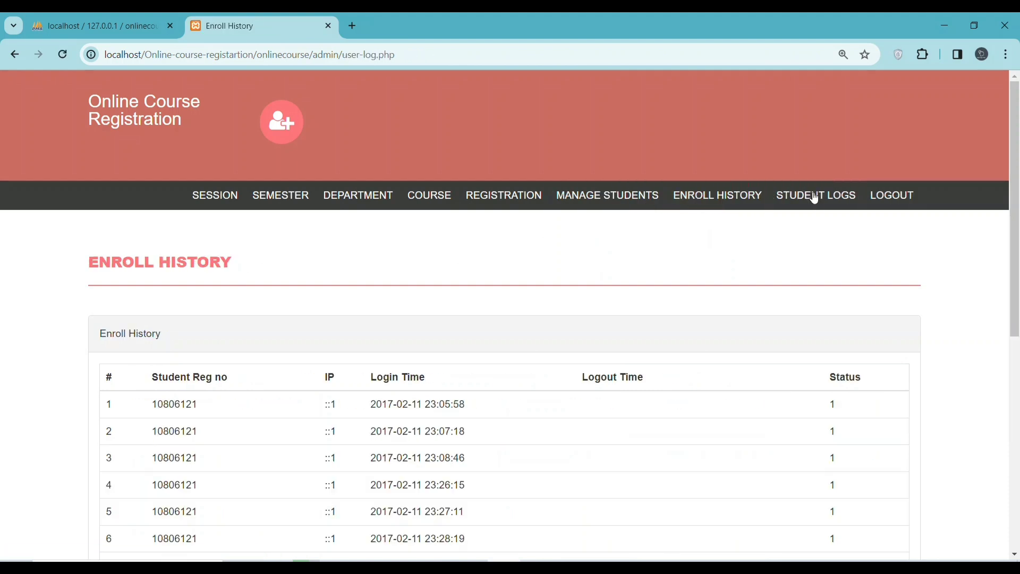
{"action": "scroll", "coordinate": [552, 412], "scroll_direction": "down", "scroll_amount": 8}
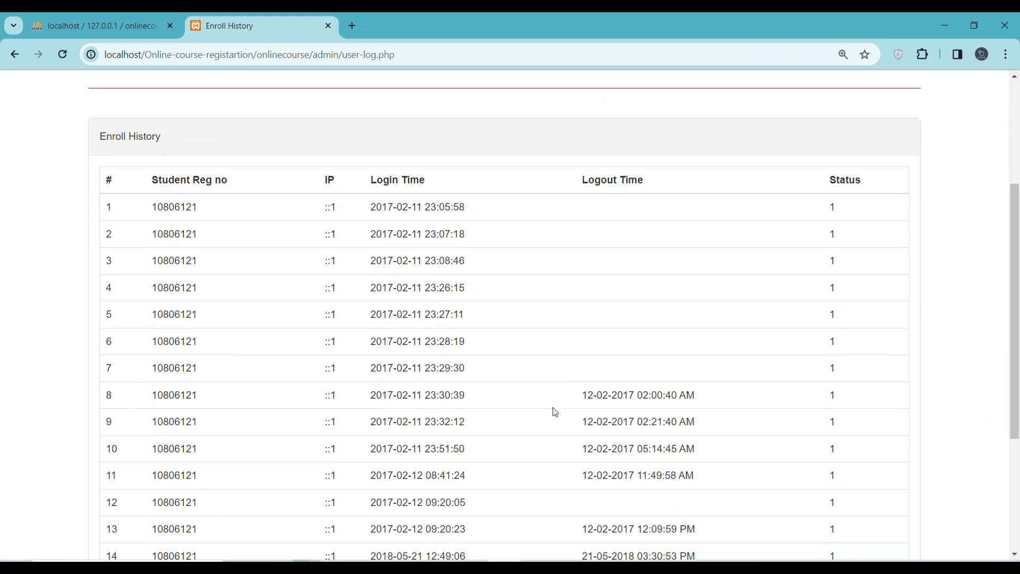
{"action": "scroll", "coordinate": [556, 411], "scroll_direction": "down", "scroll_amount": 1}
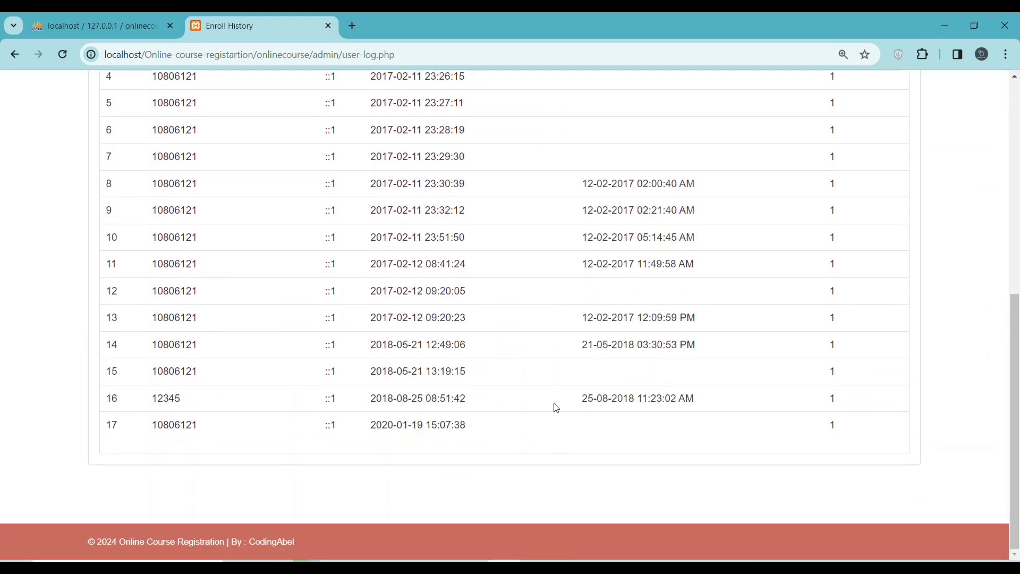
{"action": "scroll", "coordinate": [556, 407], "scroll_direction": "up", "scroll_amount": 5}
{"action": "scroll", "coordinate": [554, 405], "scroll_direction": "down", "scroll_amount": 5}
{"action": "scroll", "coordinate": [552, 385], "scroll_direction": "up", "scroll_amount": 7}
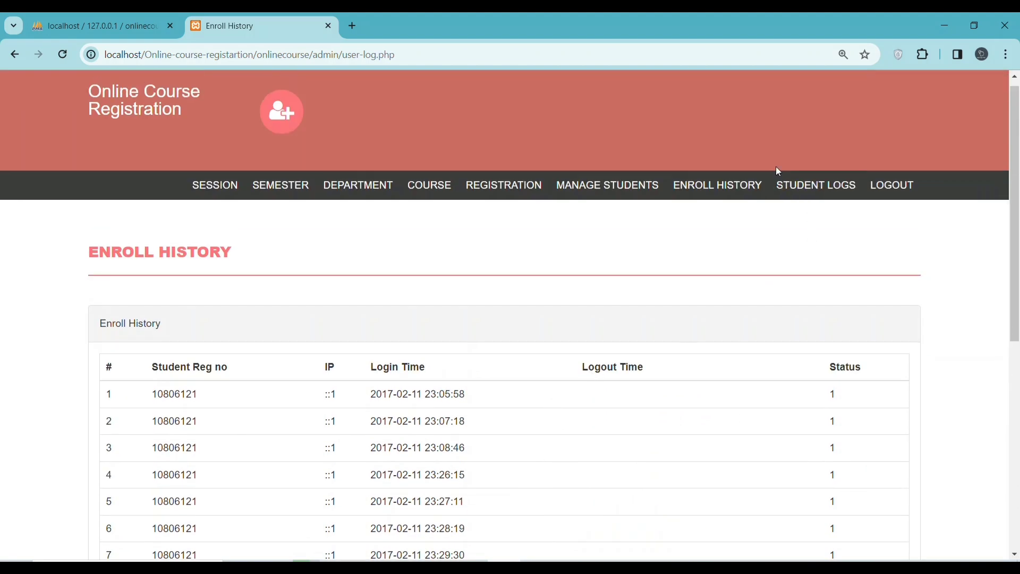
Visit the Session, Semester and Registration pages, then log the admin out
{"action": "left_click", "coordinate": [212, 187]}
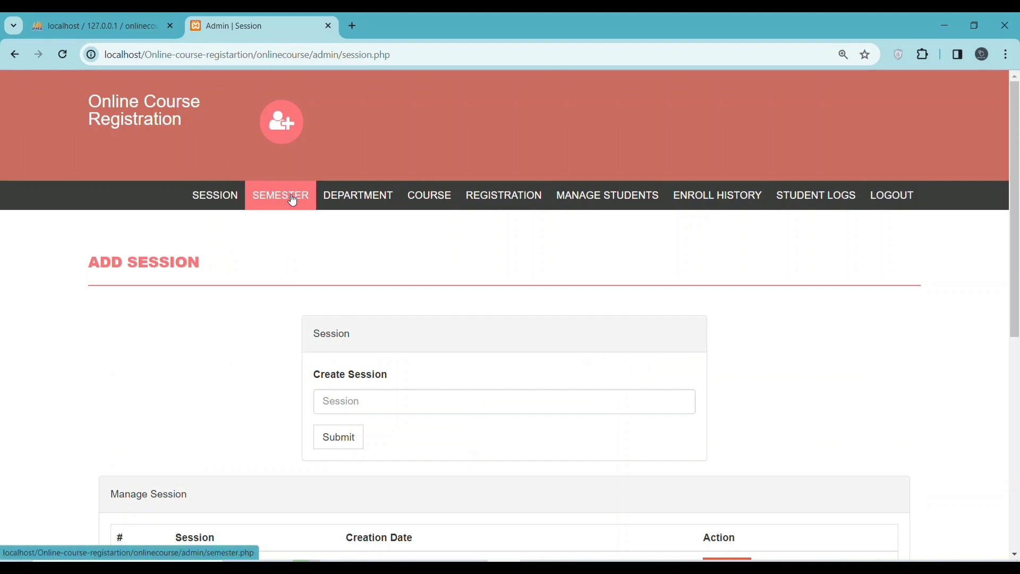
{"action": "left_click", "coordinate": [292, 196]}
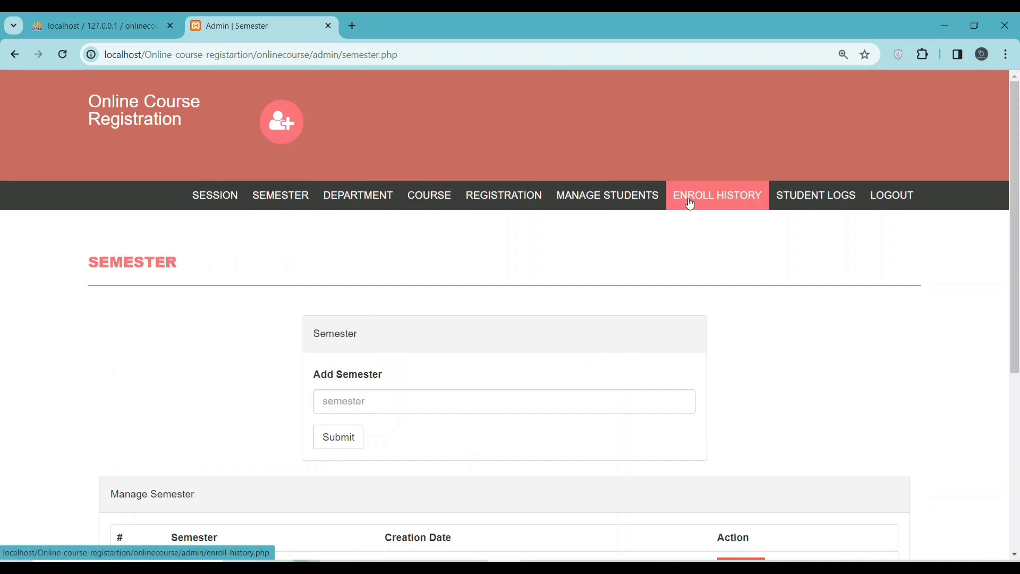
{"action": "left_click", "coordinate": [503, 204]}
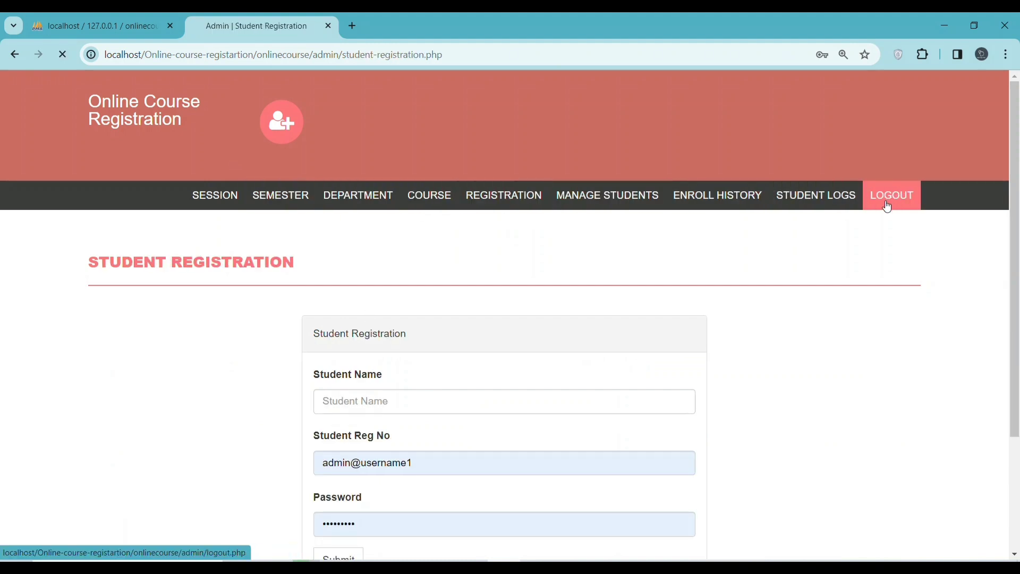
{"action": "left_click", "coordinate": [892, 196]}
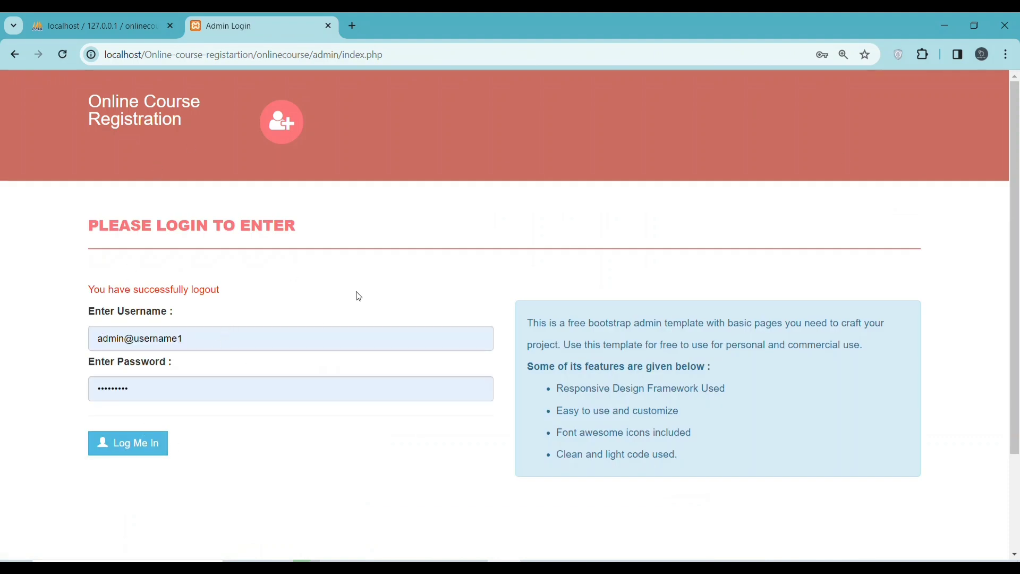
Remove /admin from the address to load the Student Login page
{"action": "left_click", "coordinate": [343, 60]}
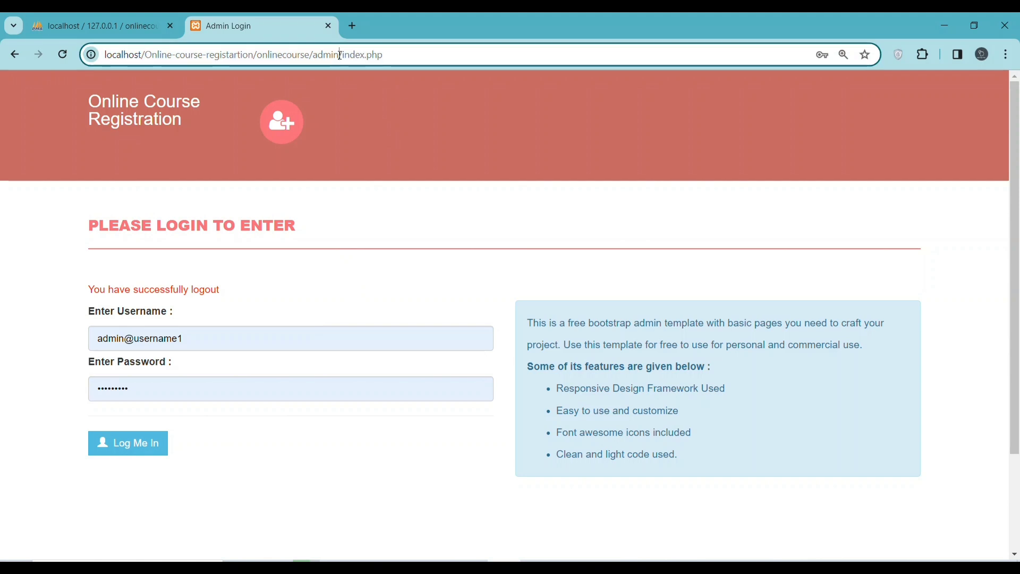
{"action": "left_click", "coordinate": [342, 60]}
{"action": "key", "text": "BackSpace"}
{"action": "key", "text": "BackSpace"}
{"action": "key", "text": "BackSpace"}
{"action": "key", "text": "BackSpace"}
{"action": "key", "text": "BackSpace"}
{"action": "key", "text": "BackSpace"}
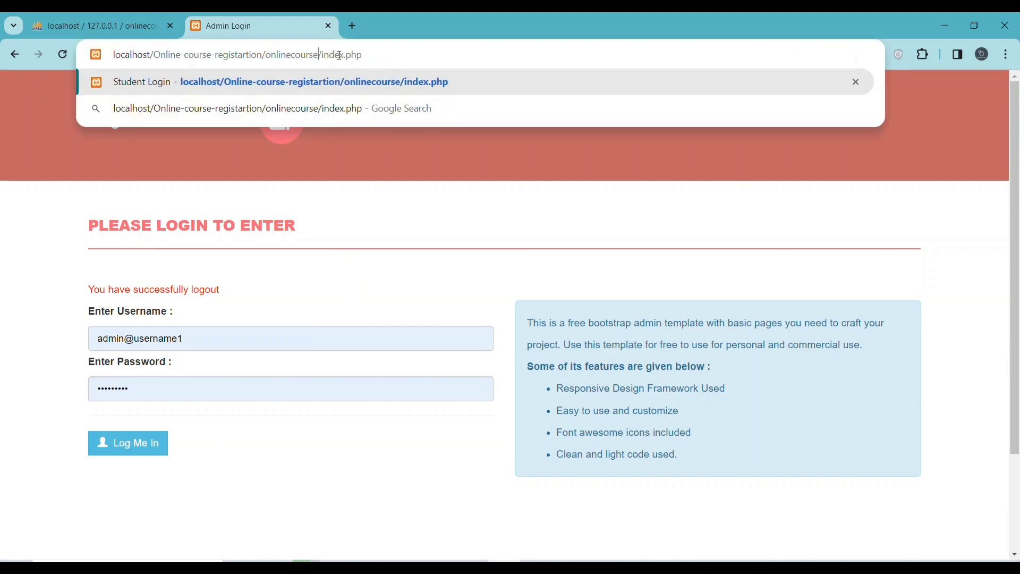
{"action": "key", "text": "Return"}
Fill the Reg no with a saved student login from autofill and attempt to log in
{"action": "left_click_drag", "start_coordinate": [196, 319], "coordinate": [112, 288]}
{"action": "left_click_drag", "start_coordinate": [206, 317], "coordinate": [82, 319]}
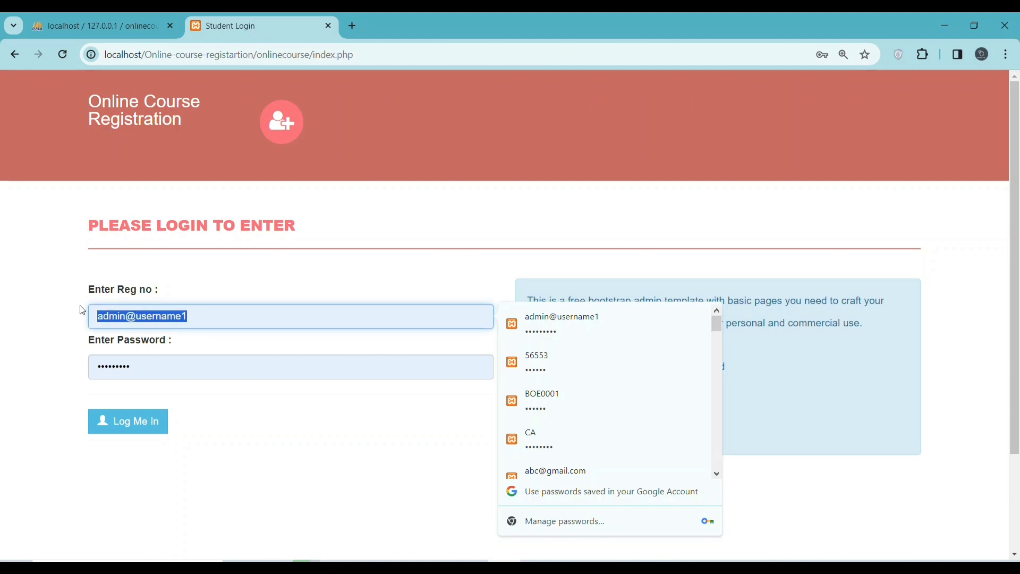
{"action": "type", "text": "cod"}
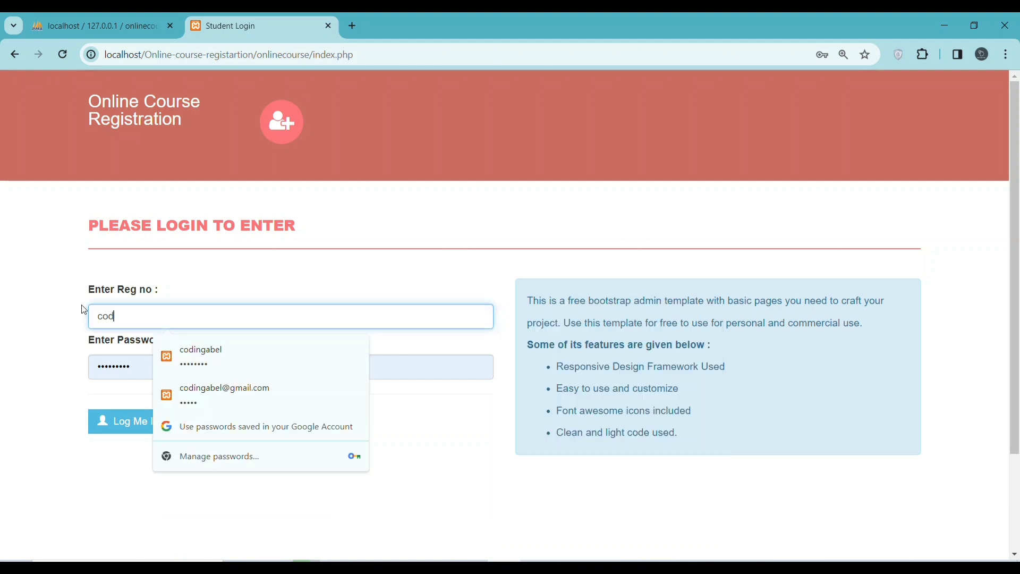
{"action": "key", "text": "BackSpace"}
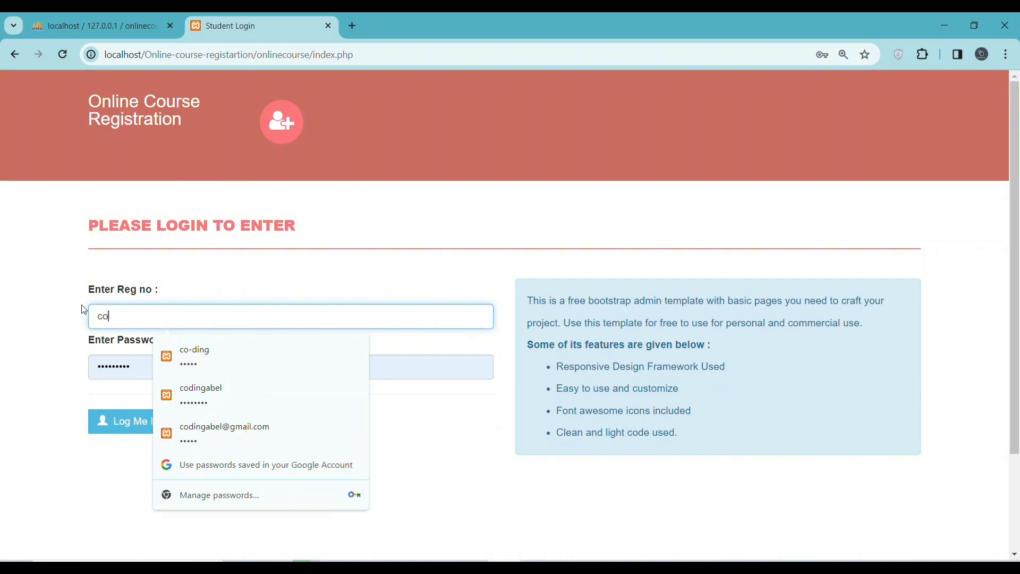
{"action": "type", "text": "-"}
{"action": "key", "text": "Down"}
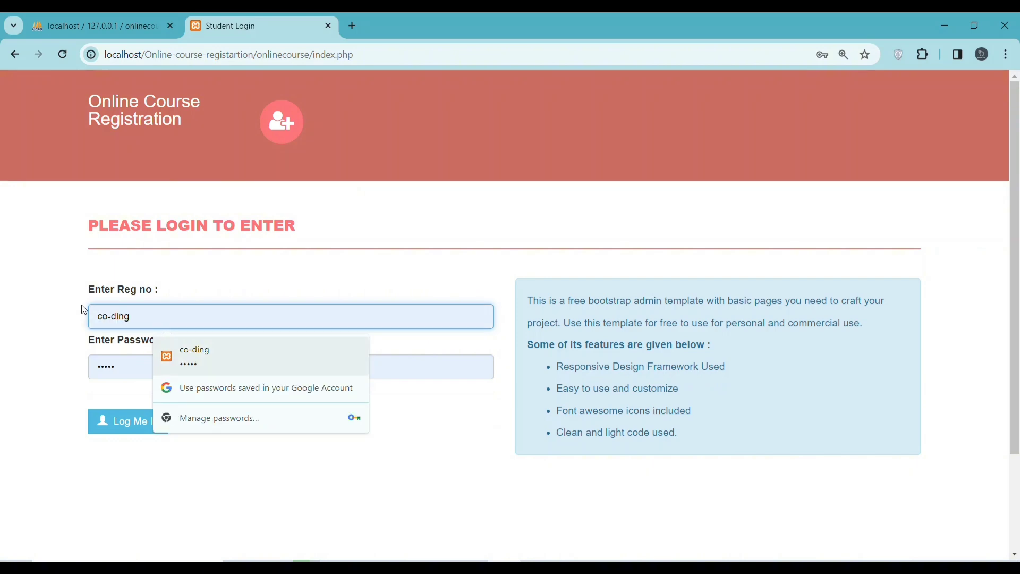
{"action": "key", "text": "Return"}
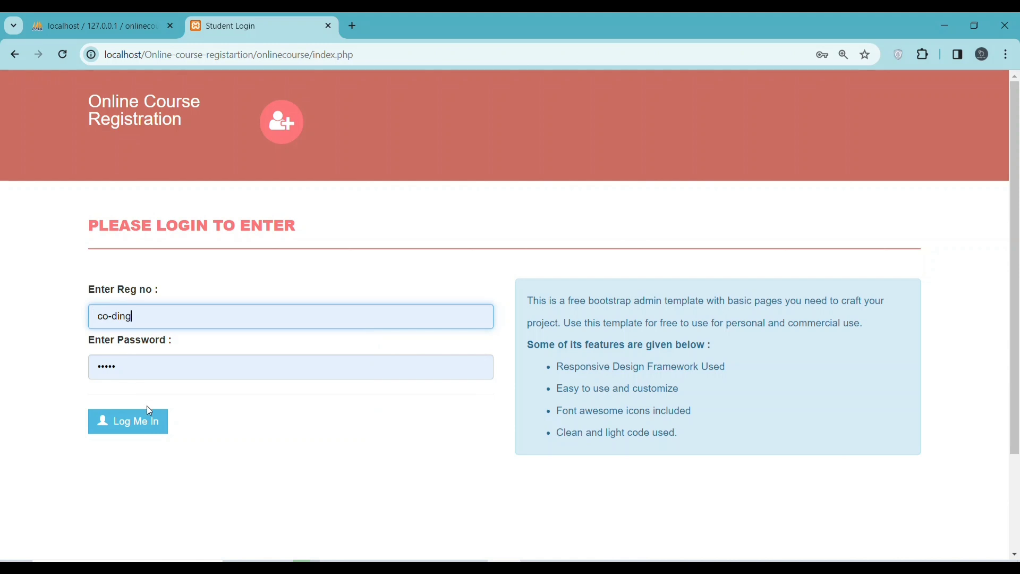
{"action": "left_click", "coordinate": [135, 421]}
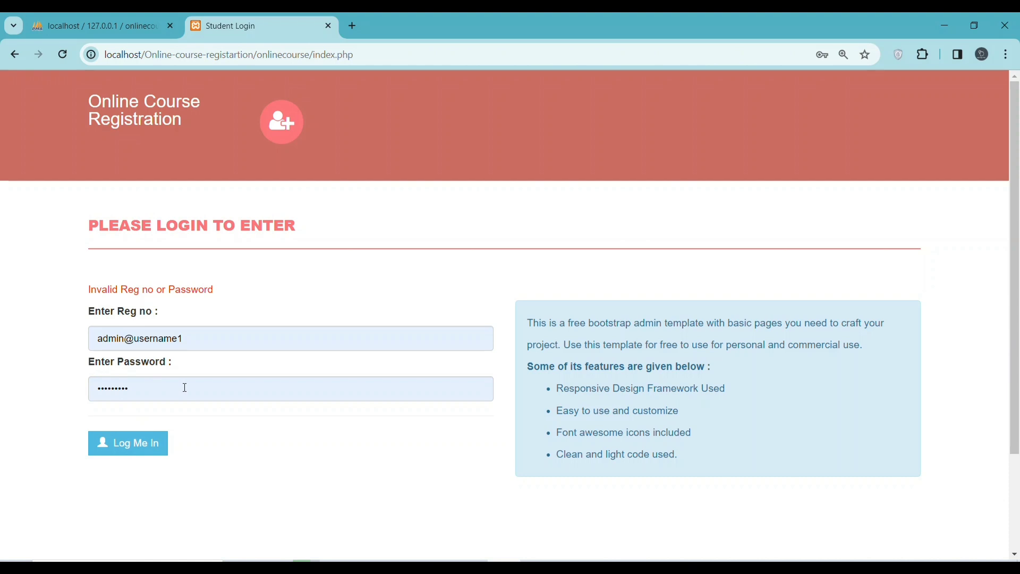
Refill the student login with a different saved reg number and retype the password
{"action": "left_click", "coordinate": [201, 345]}
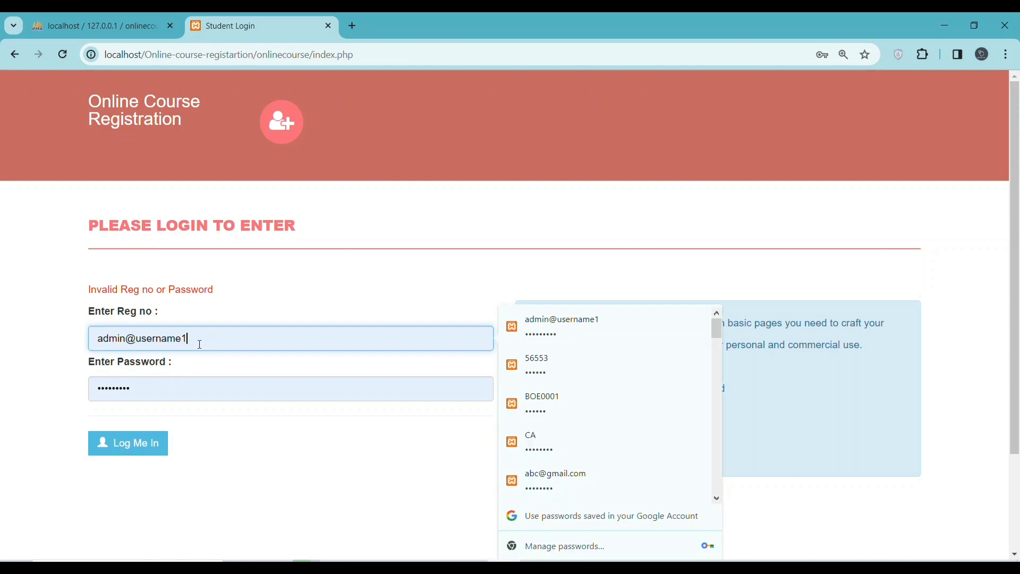
{"action": "key", "text": "BackSpace"}
{"action": "key", "text": "BackSpace"}
{"action": "key", "text": "BackSpace"}
{"action": "key", "text": "BackSpace"}
{"action": "key", "text": "BackSpace"}
{"action": "key", "text": "BackSpace"}
{"action": "key", "text": "BackSpace"}
{"action": "key", "text": "BackSpace"}
{"action": "key", "text": "BackSpace"}
{"action": "key", "text": "BackSpace"}
{"action": "key", "text": "BackSpace"}
{"action": "key", "text": "BackSpace"}
{"action": "key", "text": "BackSpace"}
{"action": "key", "text": "BackSpace"}
{"action": "key", "text": "BackSpace"}
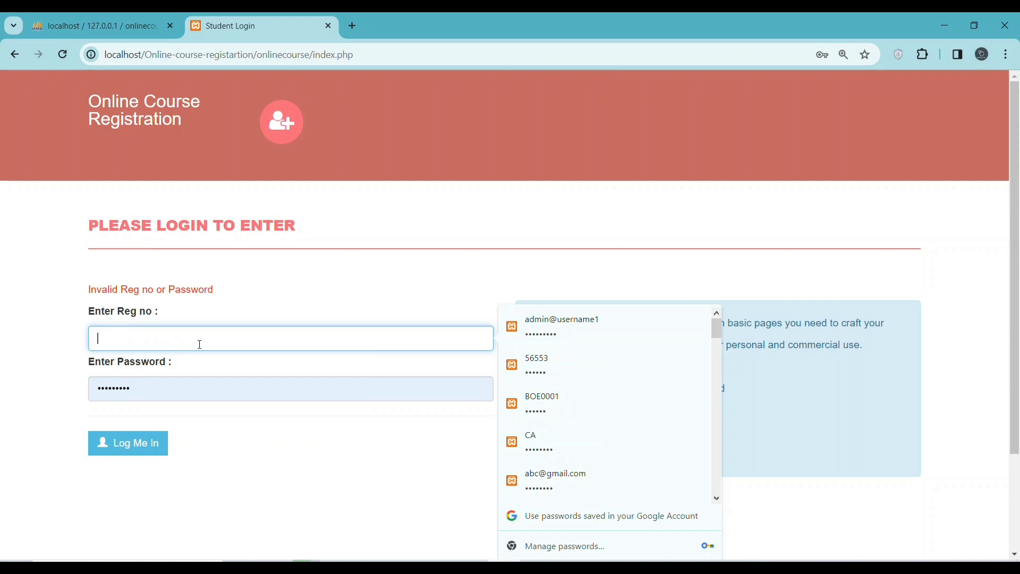
{"action": "type", "text": "codingabel"}
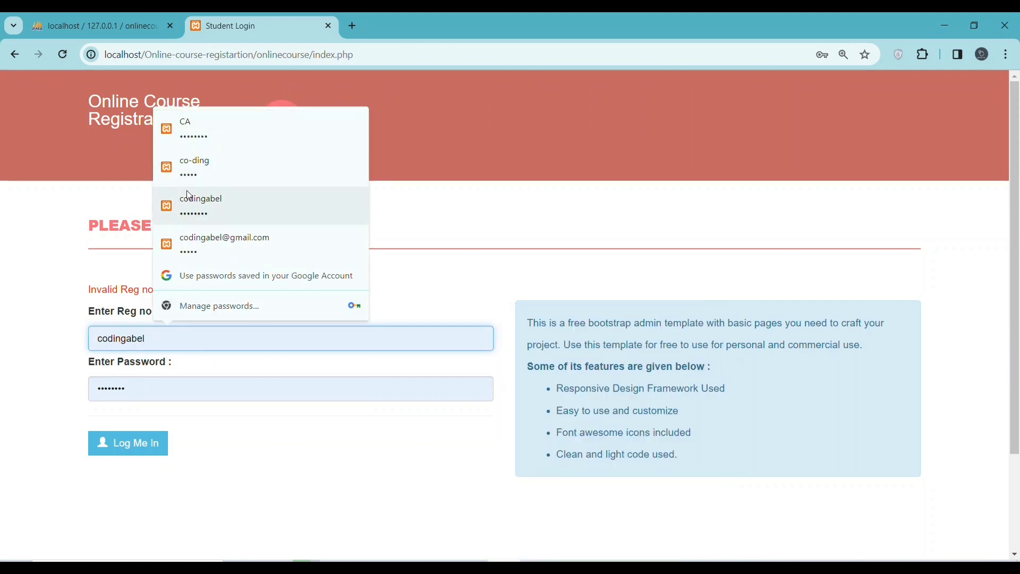
{"action": "left_click", "coordinate": [201, 206]}
{"action": "left_click", "coordinate": [148, 338]}
{"action": "left_click_drag", "start_coordinate": [149, 339], "coordinate": [111, 338]}
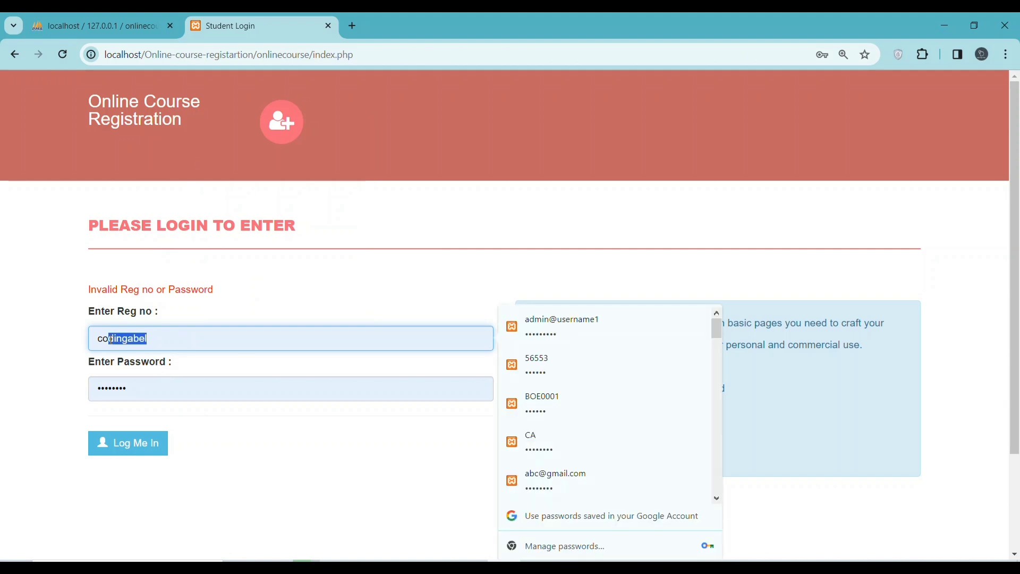
{"action": "type", "text": "-"}
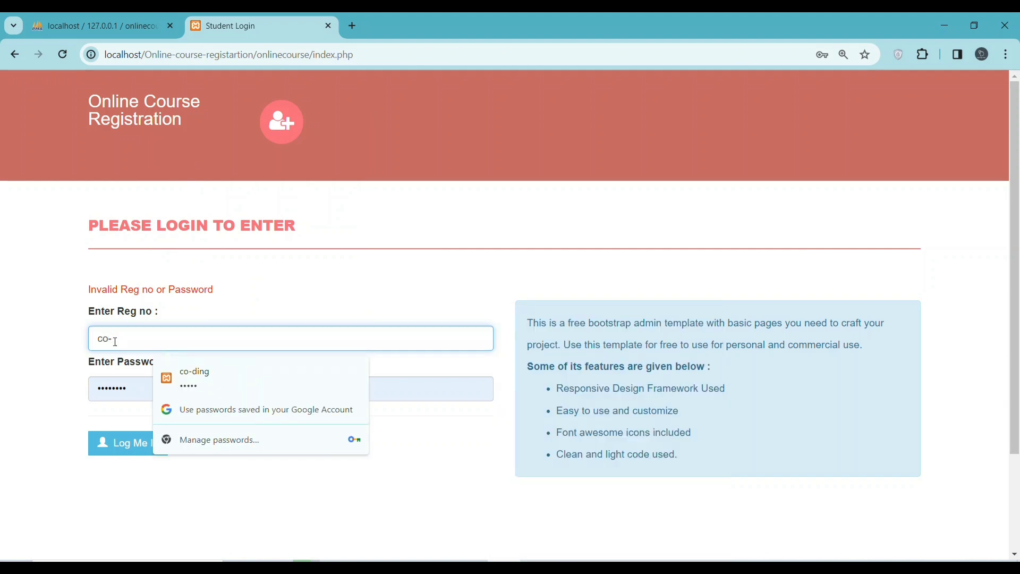
{"action": "key", "text": "Down"}
{"action": "key", "text": "Return"}
{"action": "left_click_drag", "start_coordinate": [127, 393], "coordinate": [92, 386]}
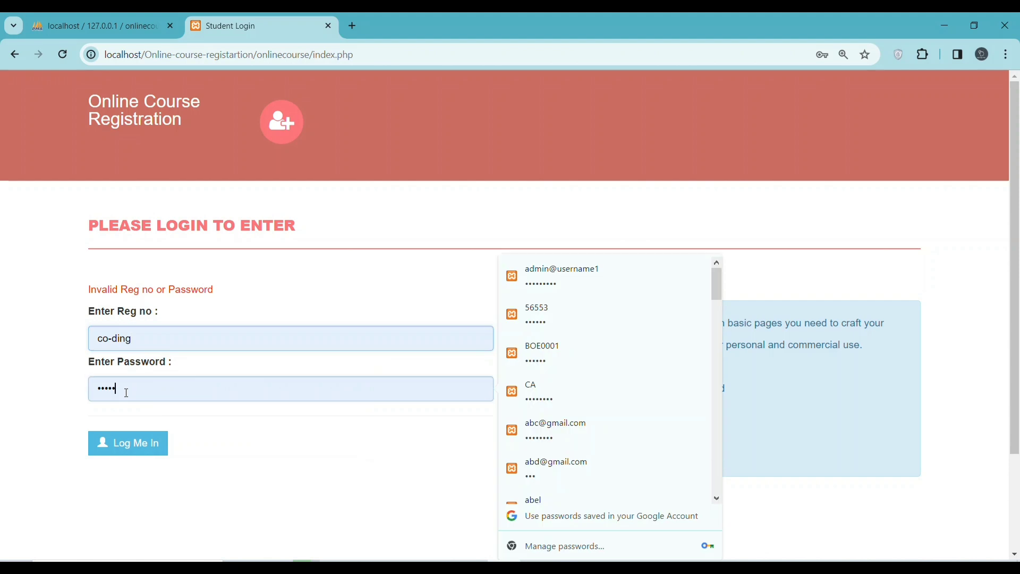
{"action": "type", "text": "1234567"}
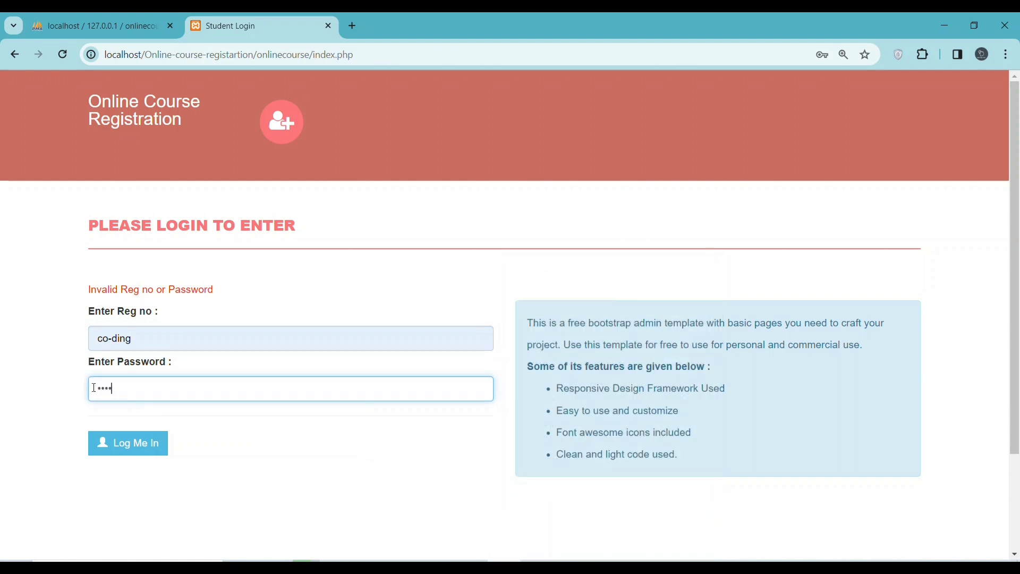
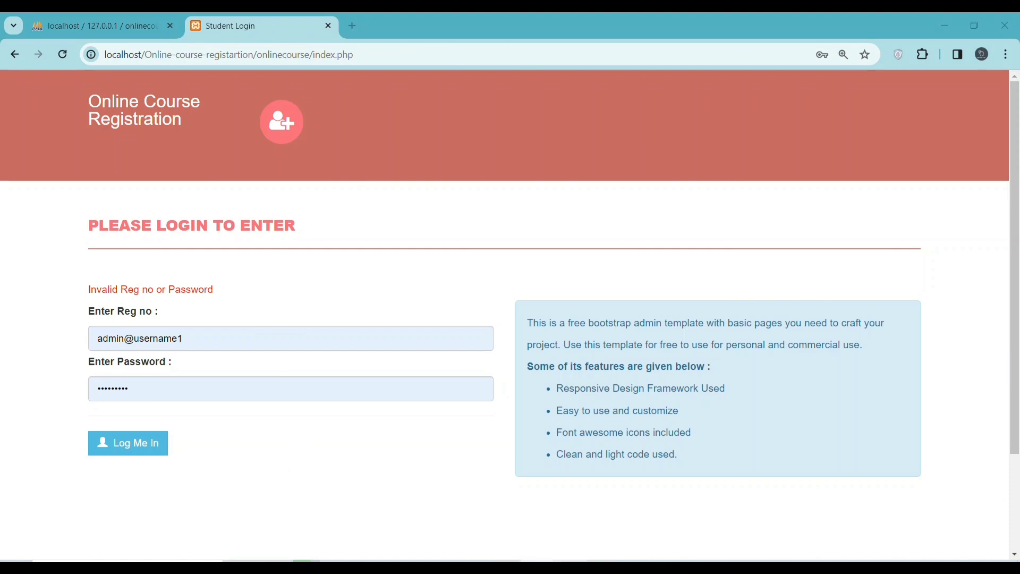
Copy the student registration number from the Readme's student login line in Notepad
{"action": "key", "text": "alt+Tab"}
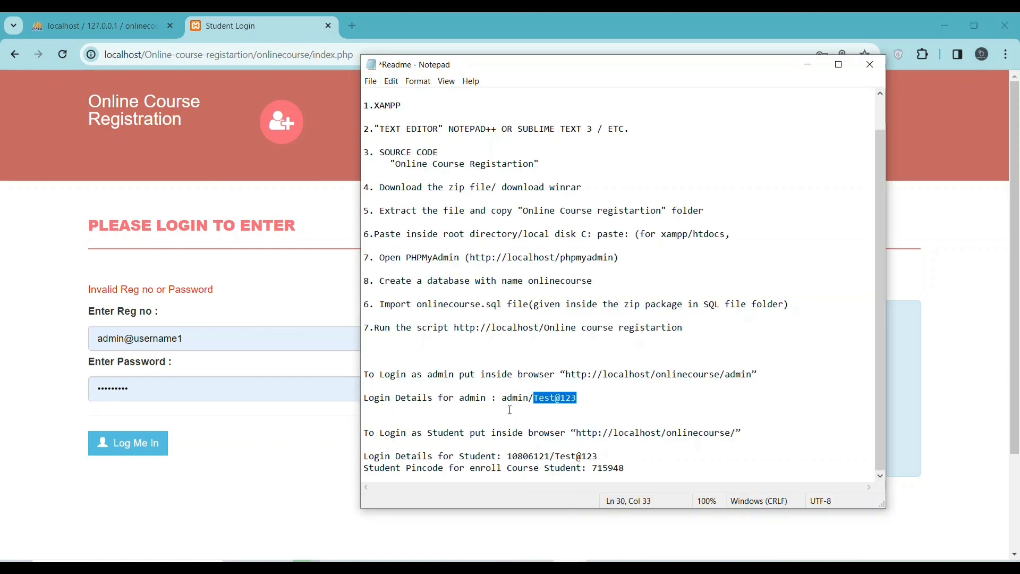
{"action": "left_click_drag", "start_coordinate": [551, 457], "coordinate": [508, 457]}
{"action": "right_click", "coordinate": [534, 461]}
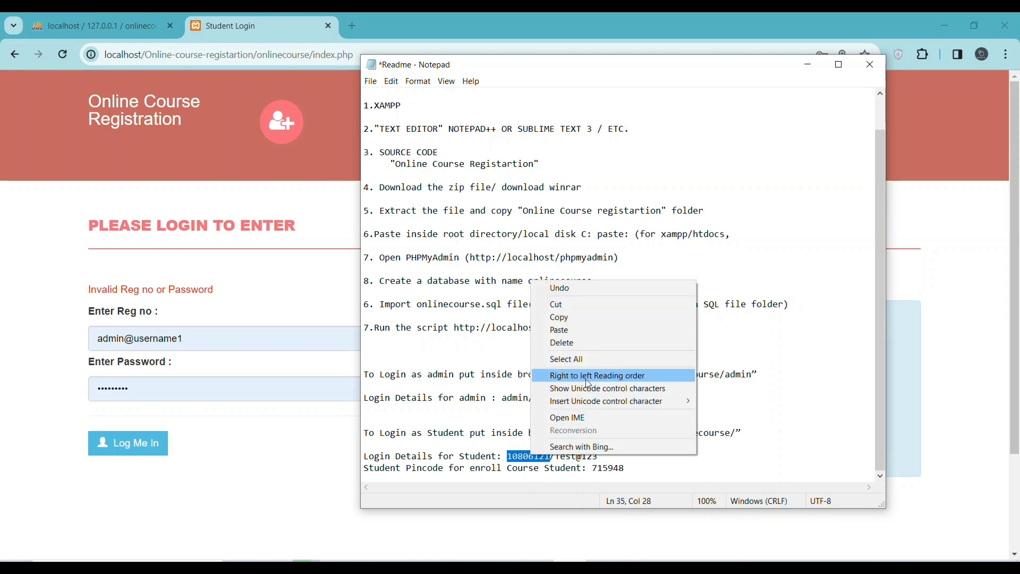
{"action": "left_click", "coordinate": [579, 322]}
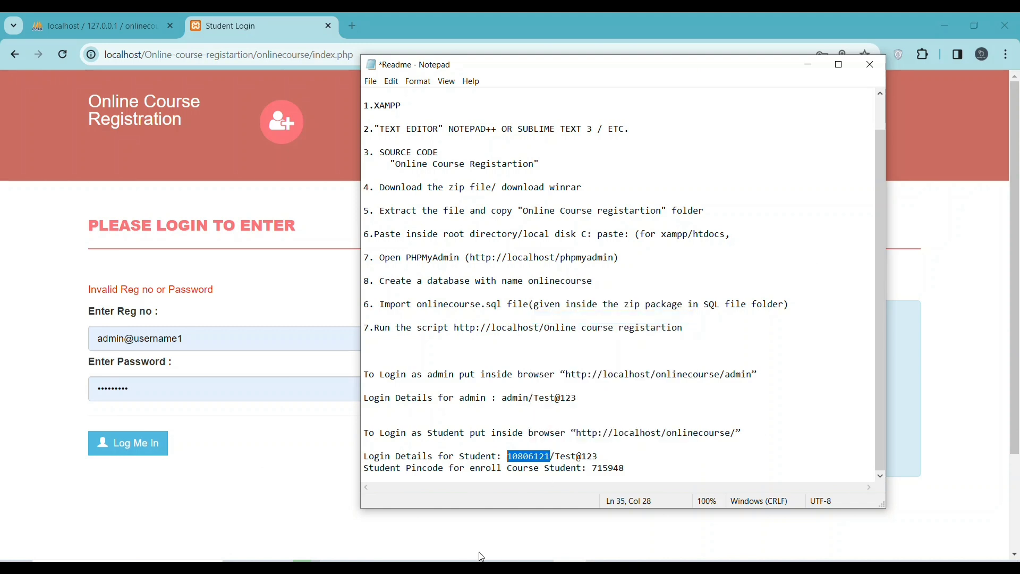
{"action": "left_click", "coordinate": [145, 388]}
Replace the old admin username in the Reg no field with the copied student registration number
{"action": "left_click_drag", "start_coordinate": [133, 389], "coordinate": [79, 388]}
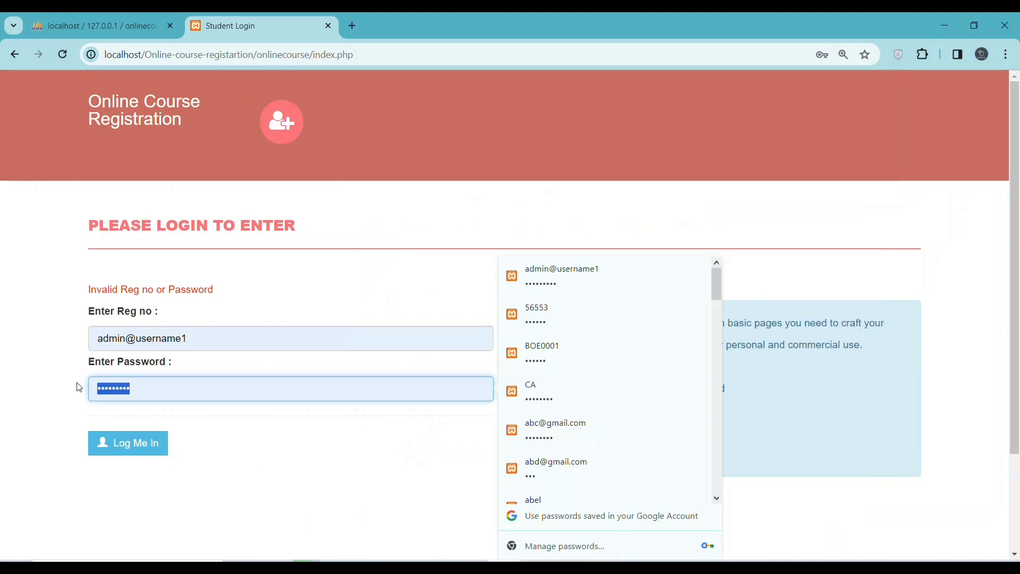
{"action": "right_click", "coordinate": [123, 389]}
{"action": "double_click", "coordinate": [111, 338]}
{"action": "right_click", "coordinate": [110, 338]}
{"action": "left_click", "coordinate": [206, 342]}
{"action": "left_click_drag", "start_coordinate": [205, 342], "coordinate": [112, 338]}
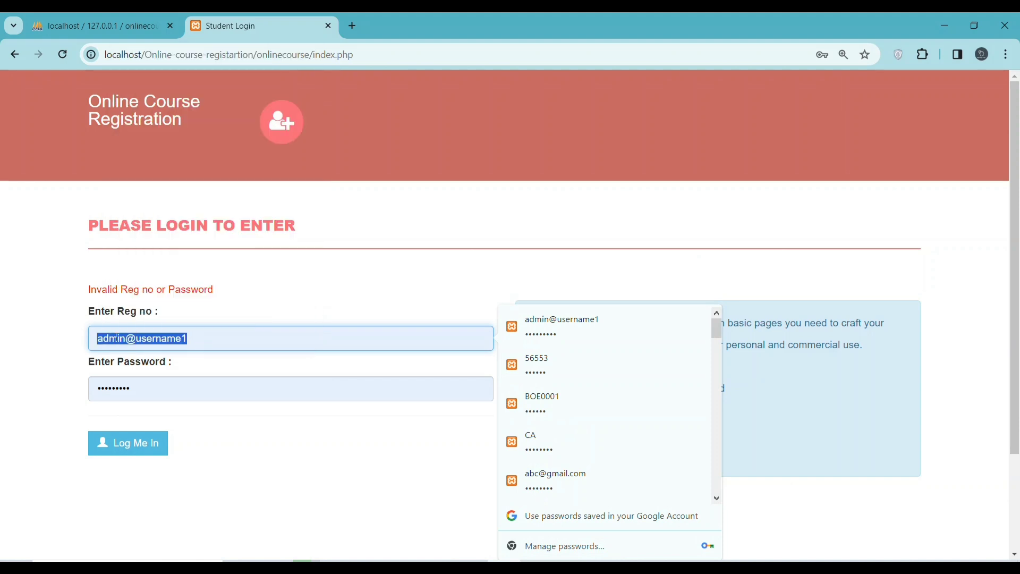
{"action": "right_click", "coordinate": [112, 338]}
{"action": "left_click", "coordinate": [174, 138]}
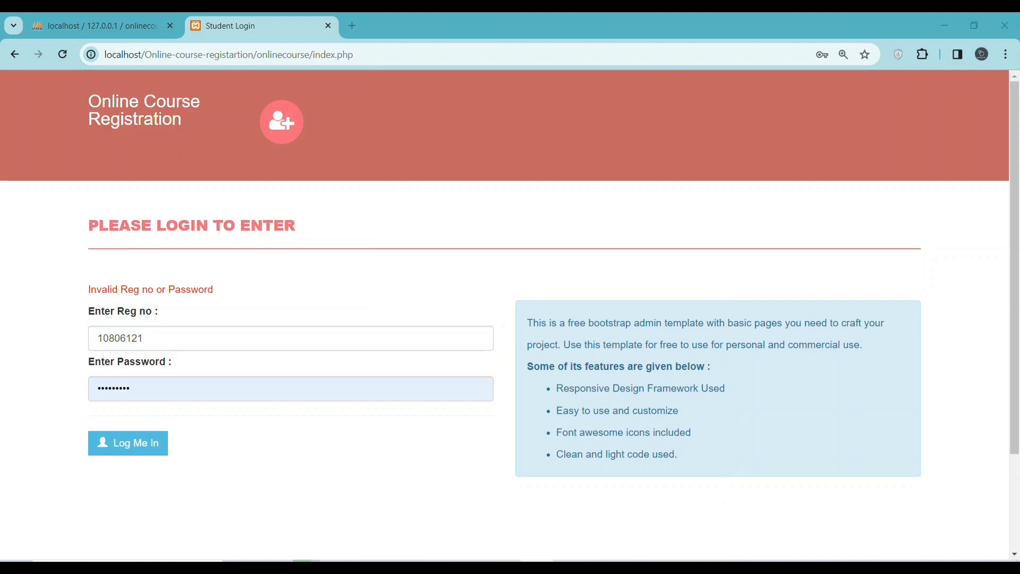
Copy just the student password from the Readme's student login details line
{"action": "key", "text": "alt+Tab"}
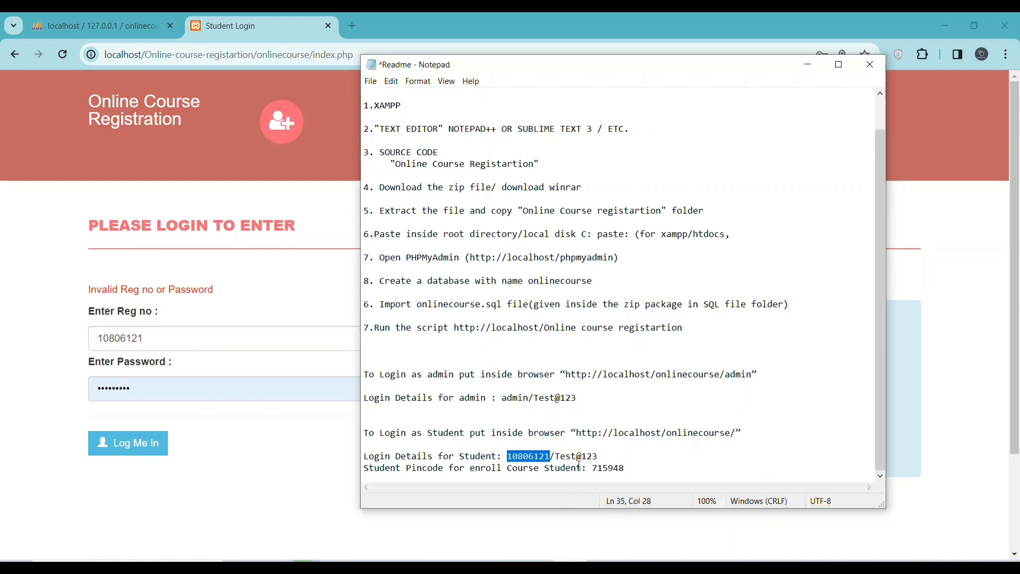
{"action": "double_click", "coordinate": [584, 456]}
{"action": "left_click_drag", "start_coordinate": [599, 456], "coordinate": [557, 458]}
{"action": "right_click", "coordinate": [558, 458]}
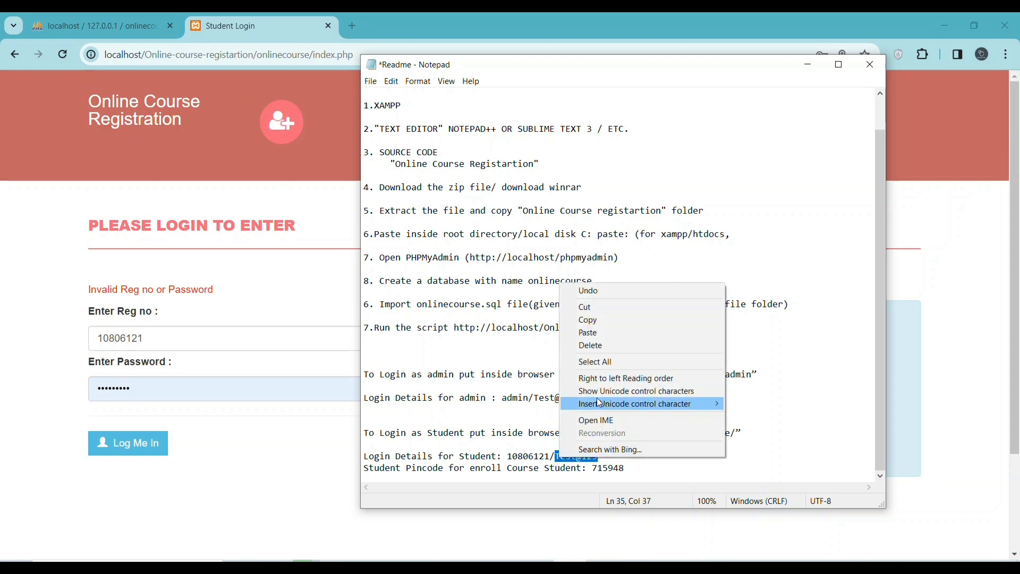
{"action": "left_click", "coordinate": [595, 325]}
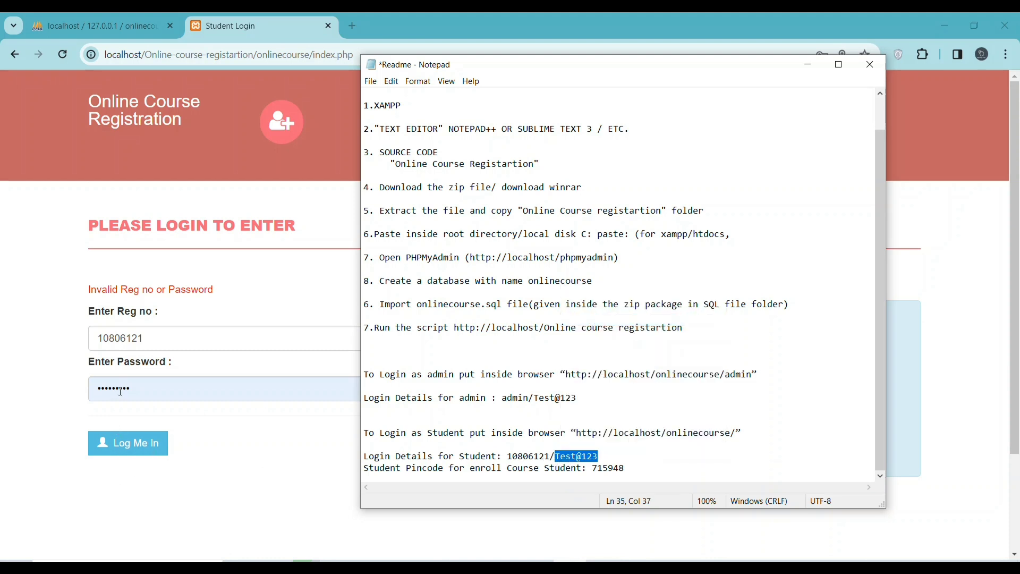
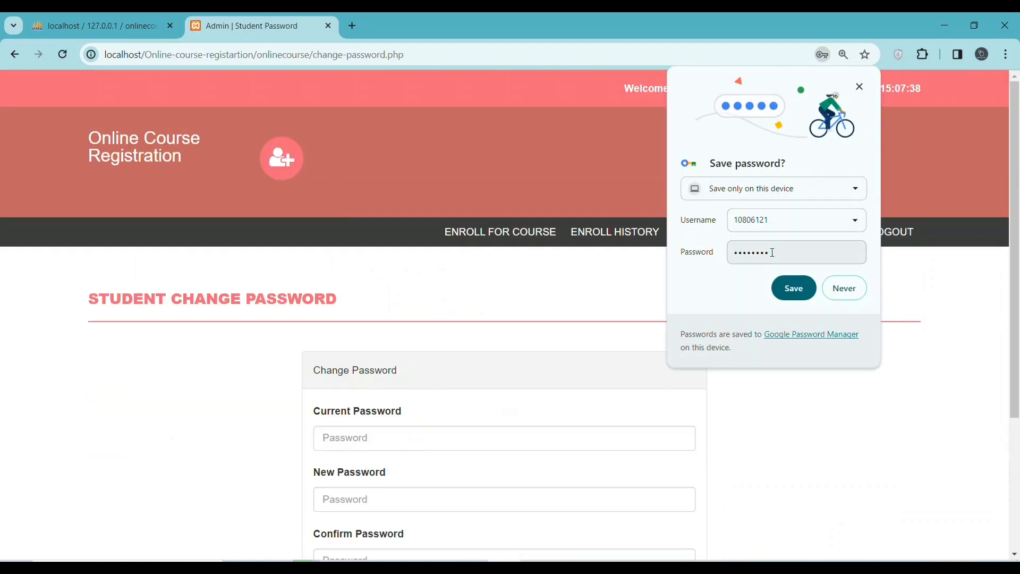
Paste the current password and the new password into both new fields, then submit the change
{"action": "left_click", "coordinate": [391, 442]}
{"action": "right_click", "coordinate": [366, 441]}
{"action": "left_click", "coordinate": [415, 245]}
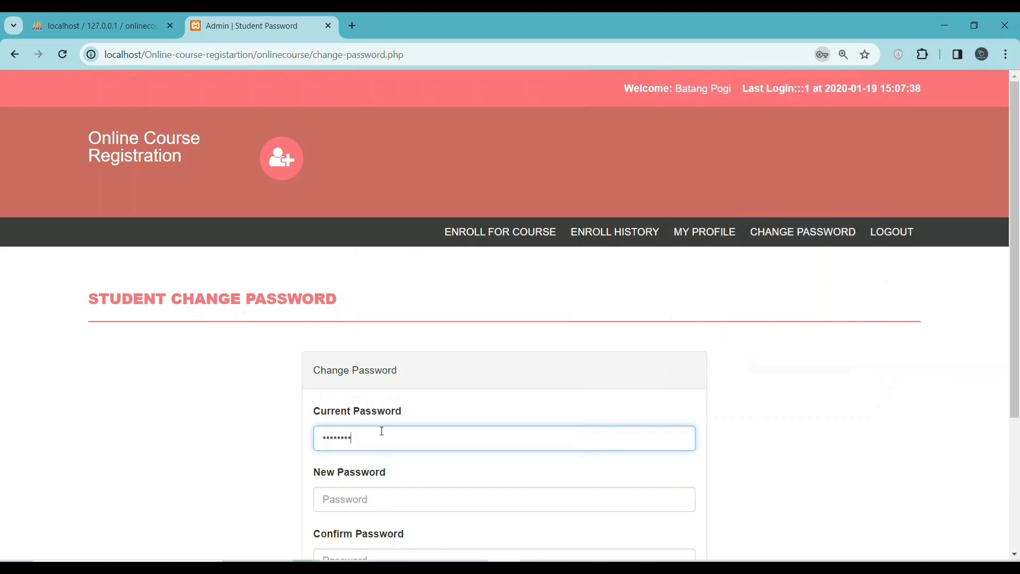
{"action": "left_click", "coordinate": [380, 494]}
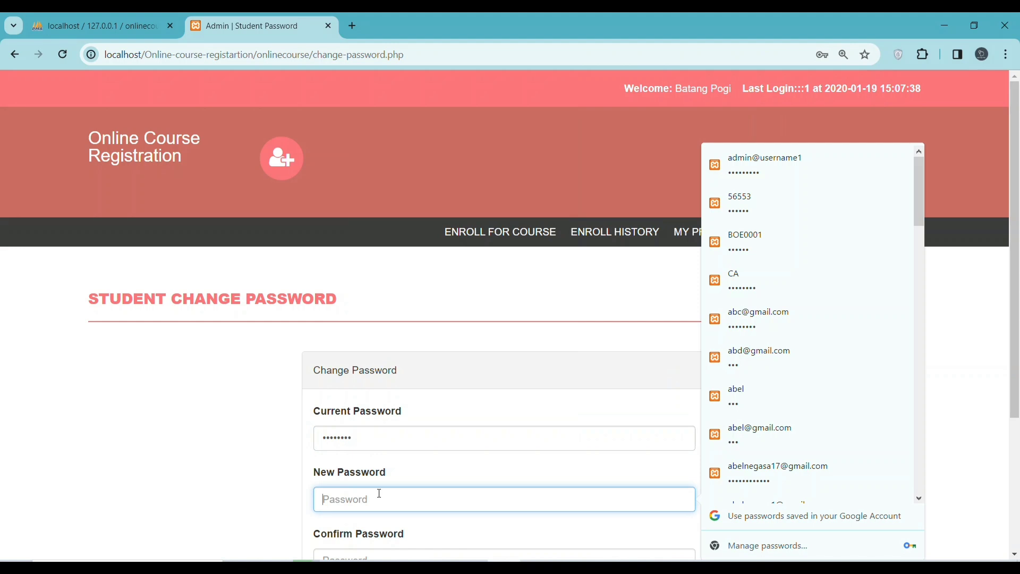
{"action": "key", "text": "ctrl+v"}
{"action": "scroll", "coordinate": [381, 488], "scroll_direction": "down", "scroll_amount": 3}
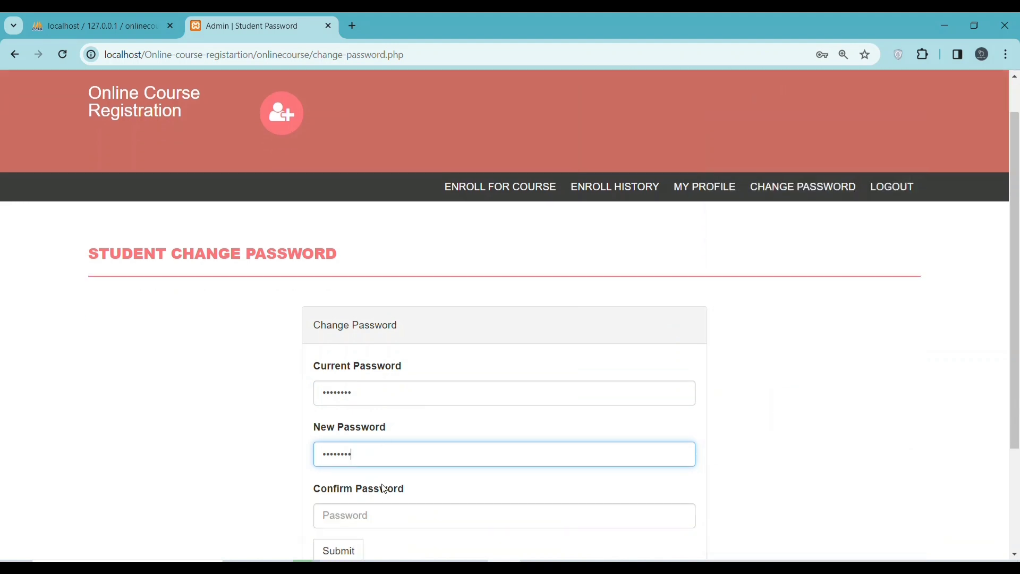
{"action": "left_click", "coordinate": [356, 426]}
{"action": "key", "text": "ctrl+v"}
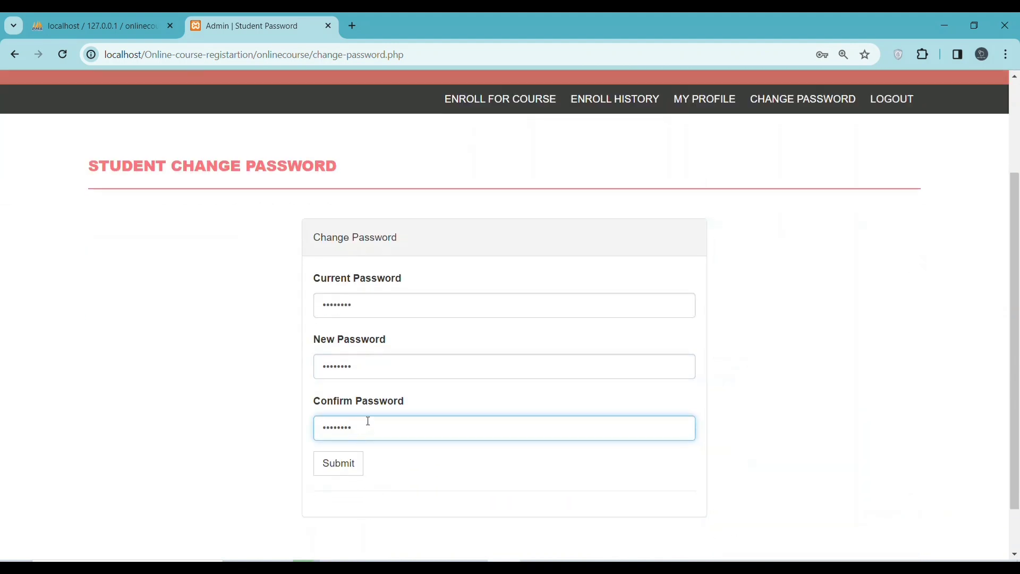
{"action": "left_click", "coordinate": [373, 365]}
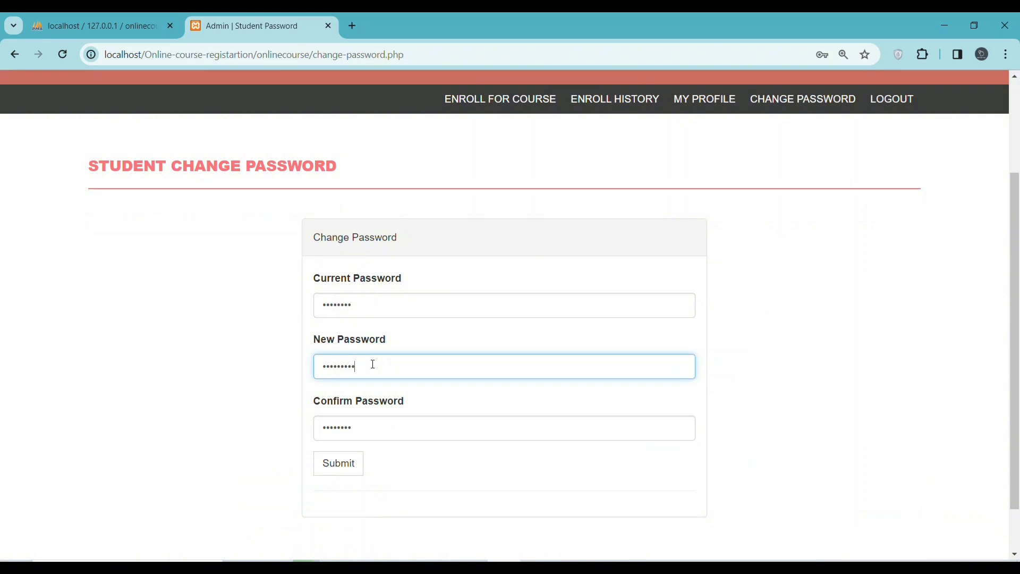
{"action": "left_click", "coordinate": [376, 431]}
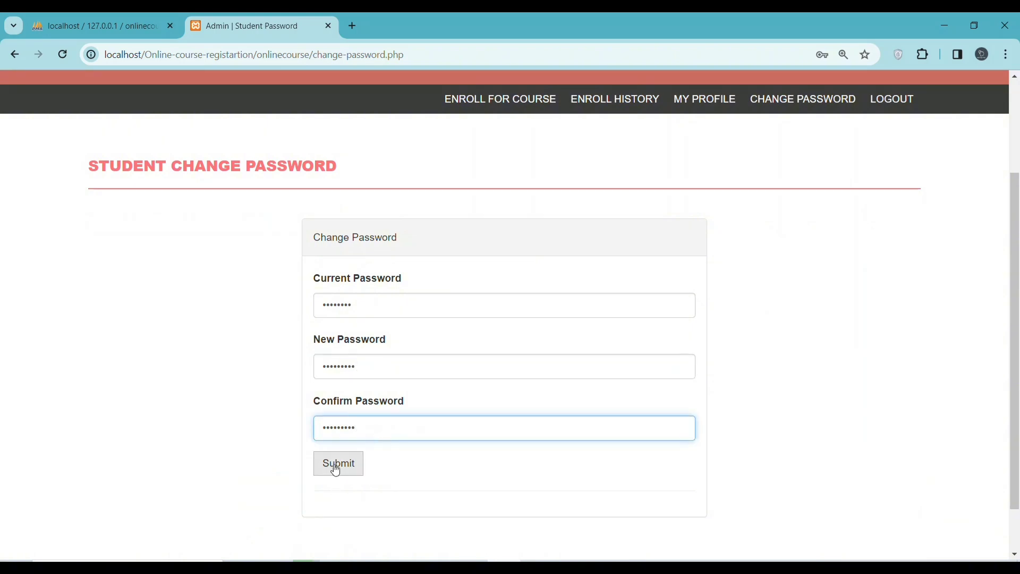
{"action": "left_click", "coordinate": [338, 464]}
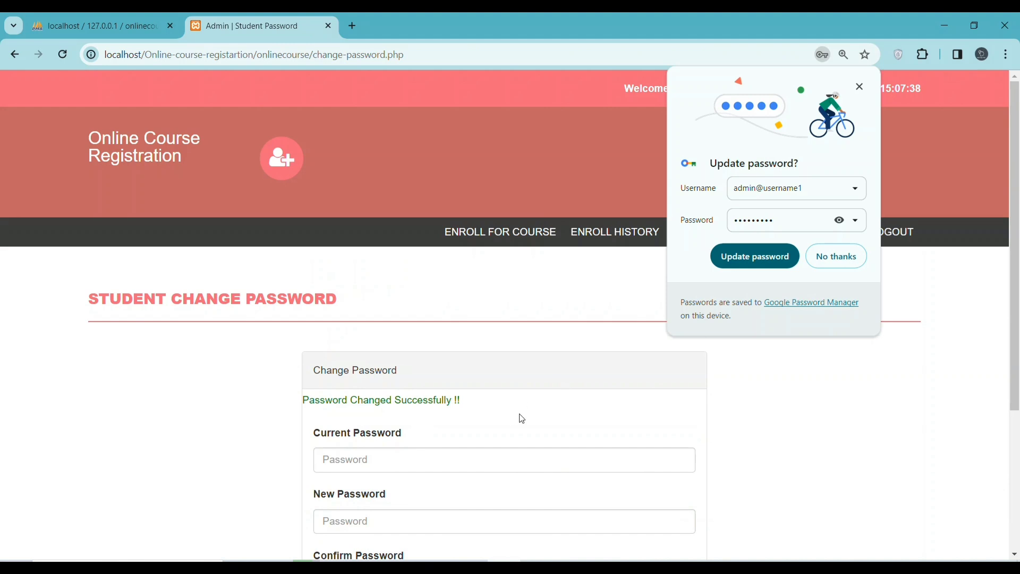
Update Chrome's saved password after the Password Changed Successfully !! confirmation
{"action": "scroll", "coordinate": [535, 409], "scroll_direction": "down", "scroll_amount": 4}
{"action": "scroll", "coordinate": [535, 408], "scroll_direction": "up", "scroll_amount": 4}
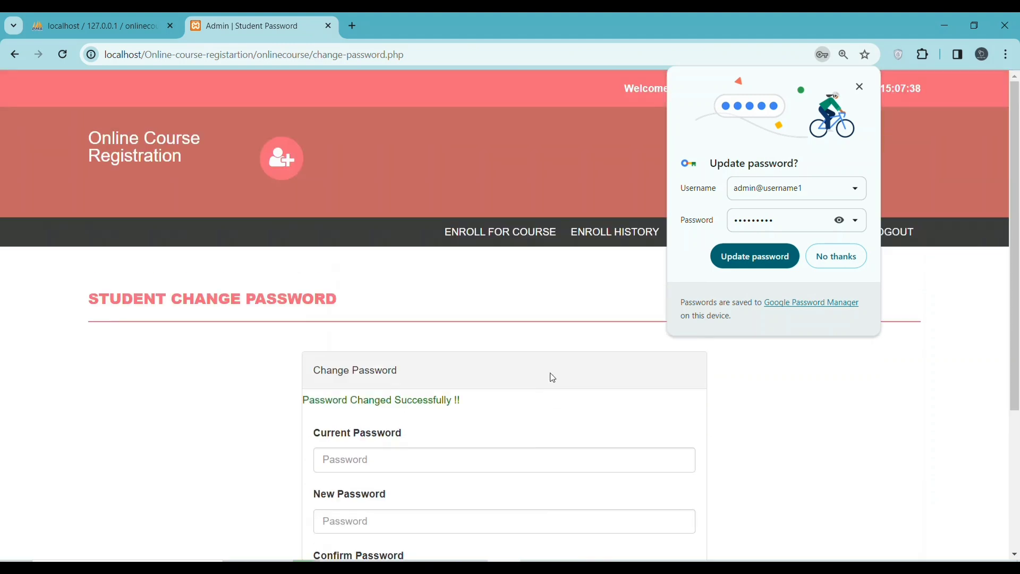
{"action": "left_click", "coordinate": [772, 260]}
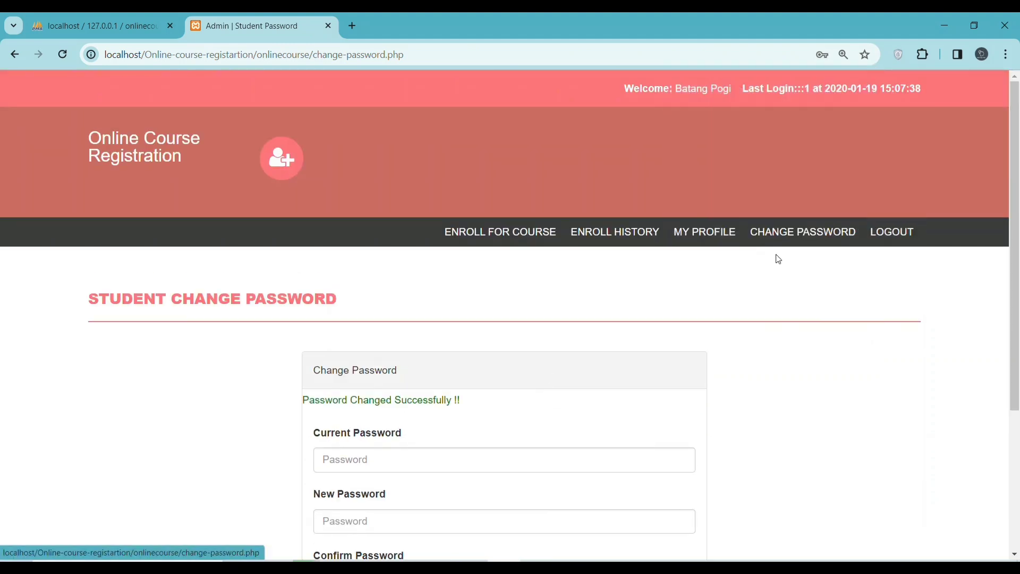
{"action": "scroll", "coordinate": [531, 191], "scroll_direction": "down", "scroll_amount": 4}
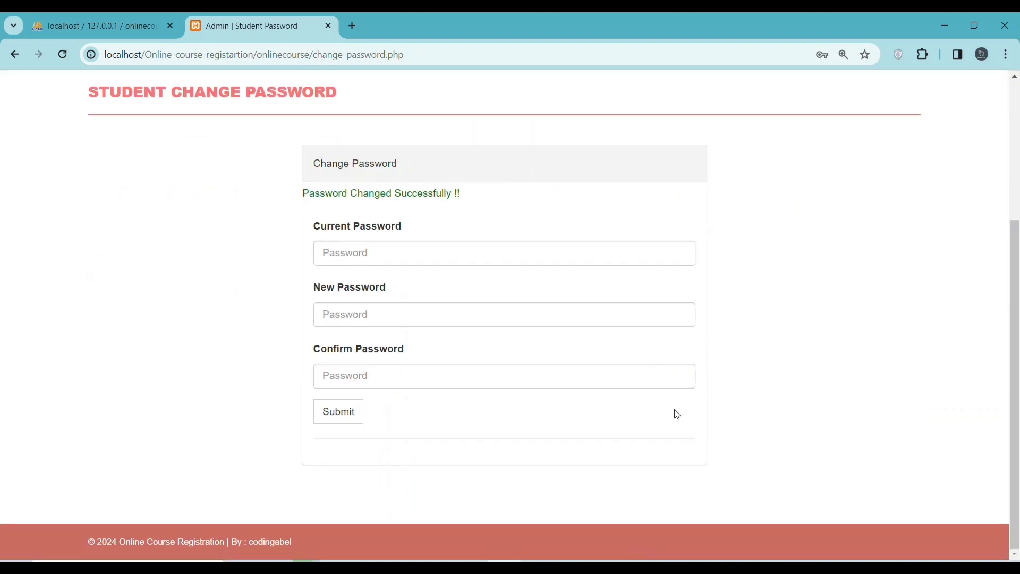
{"action": "scroll", "coordinate": [454, 289], "scroll_direction": "up", "scroll_amount": 4}
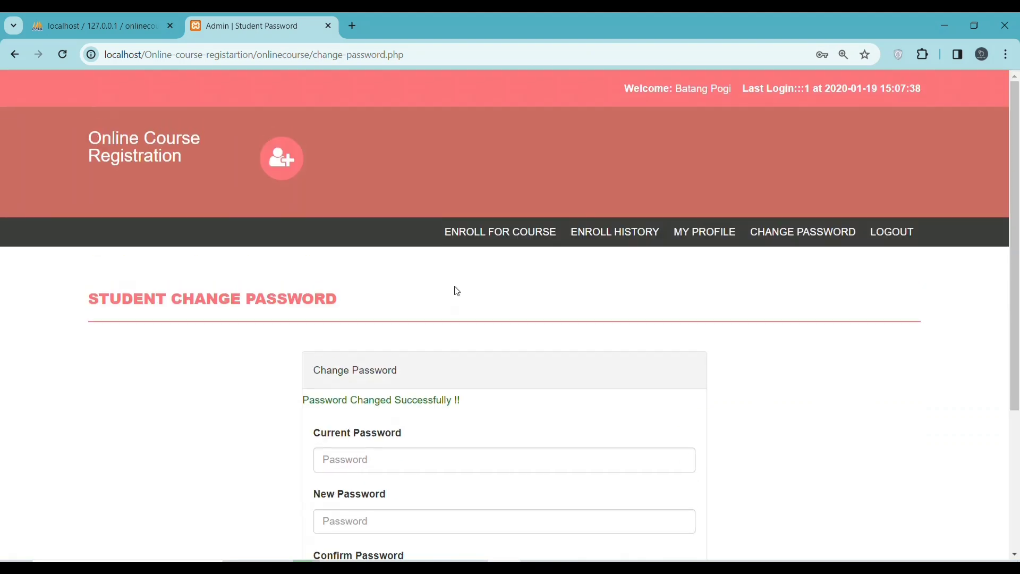
{"action": "scroll", "coordinate": [472, 301], "scroll_direction": "down", "scroll_amount": 3}
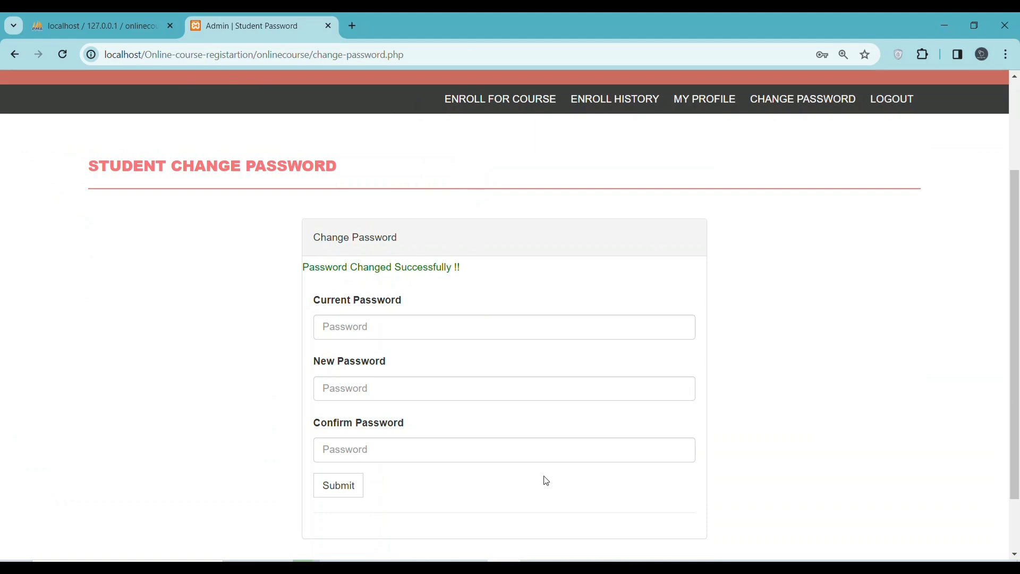
Go to Enroll for Course and copy the student pincode from the Readme file
{"action": "left_click", "coordinate": [521, 114]}
{"action": "scroll", "coordinate": [618, 201], "scroll_direction": "down", "scroll_amount": 3}
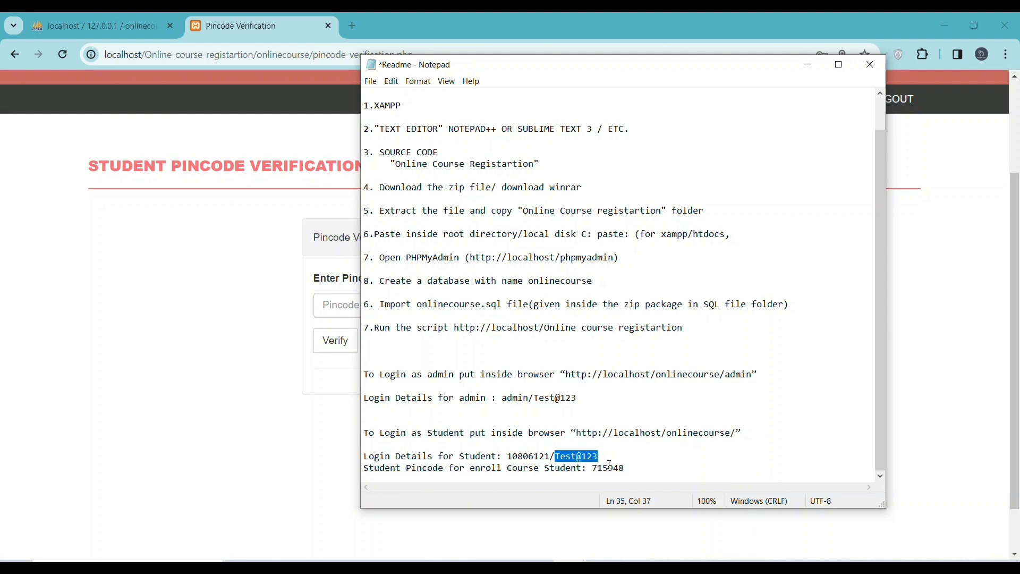
{"action": "double_click", "coordinate": [610, 467]}
{"action": "right_click", "coordinate": [610, 469]}
{"action": "left_click", "coordinate": [671, 330]}
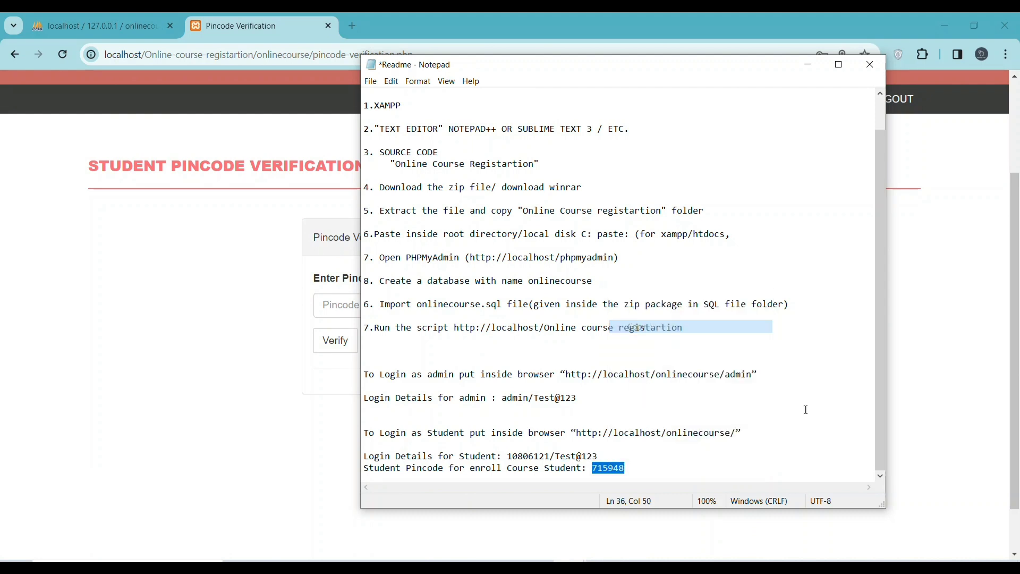
Paste the pincode into the Pincode field and verify it
{"action": "left_click", "coordinate": [332, 307]}
{"action": "right_click", "coordinate": [335, 309]}
{"action": "left_click", "coordinate": [376, 190]}
{"action": "left_click", "coordinate": [335, 344]}
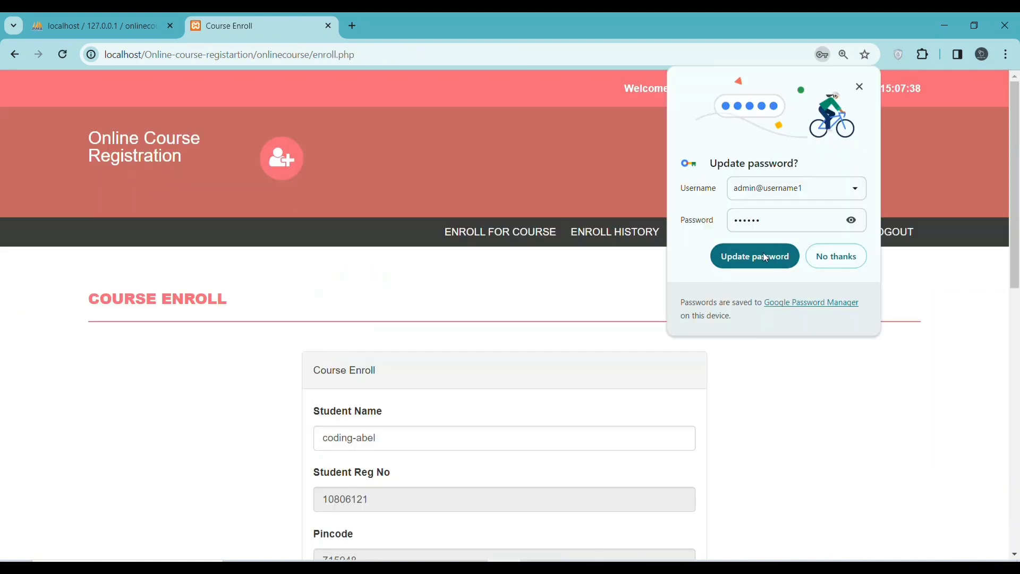
{"action": "scroll", "coordinate": [383, 402], "scroll_direction": "down", "scroll_amount": 4}
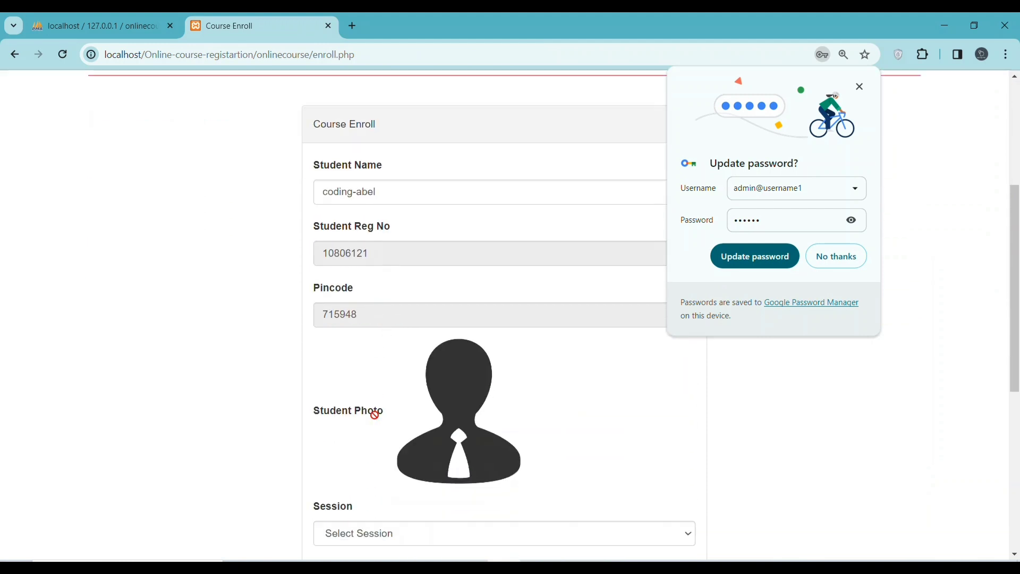
{"action": "scroll", "coordinate": [421, 387], "scroll_direction": "up", "scroll_amount": 3}
{"action": "scroll", "coordinate": [423, 388], "scroll_direction": "down", "scroll_amount": 5}
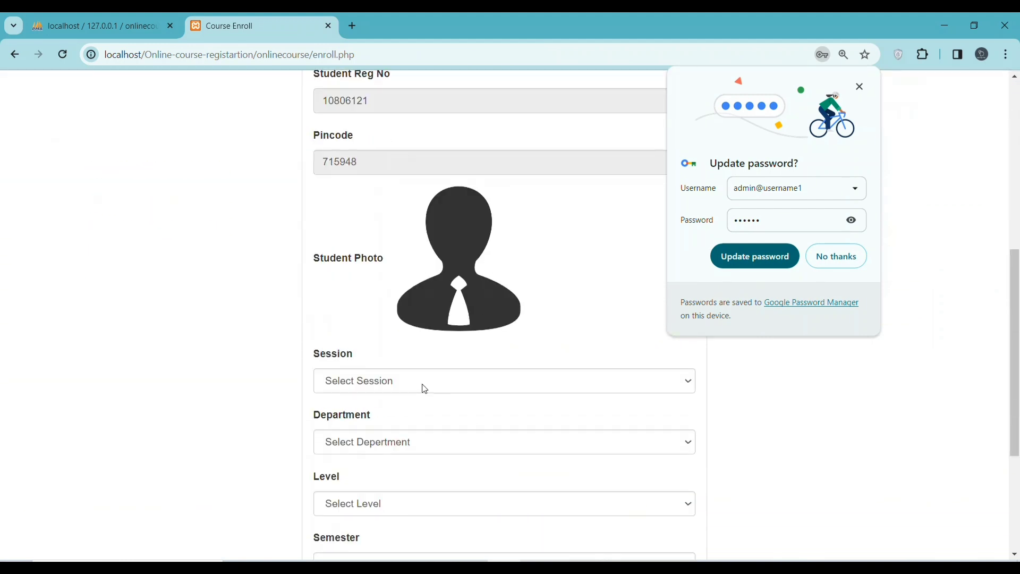
{"action": "scroll", "coordinate": [425, 389], "scroll_direction": "down", "scroll_amount": 4}
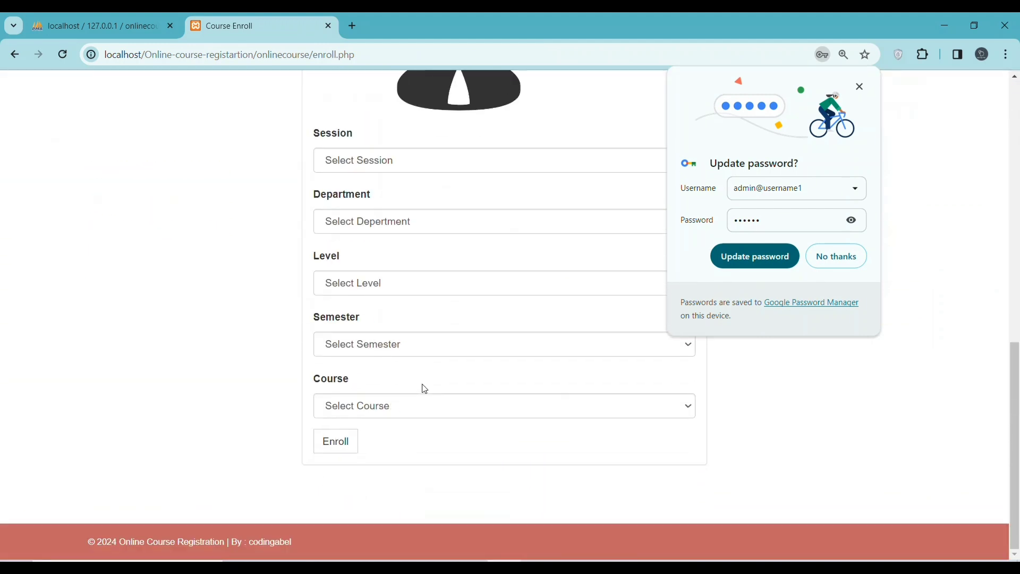
Update Chrome's saved password and view the Wordpress course in Enroll History
{"action": "left_click", "coordinate": [757, 258]}
{"action": "scroll", "coordinate": [373, 316], "scroll_direction": "up", "scroll_amount": 5}
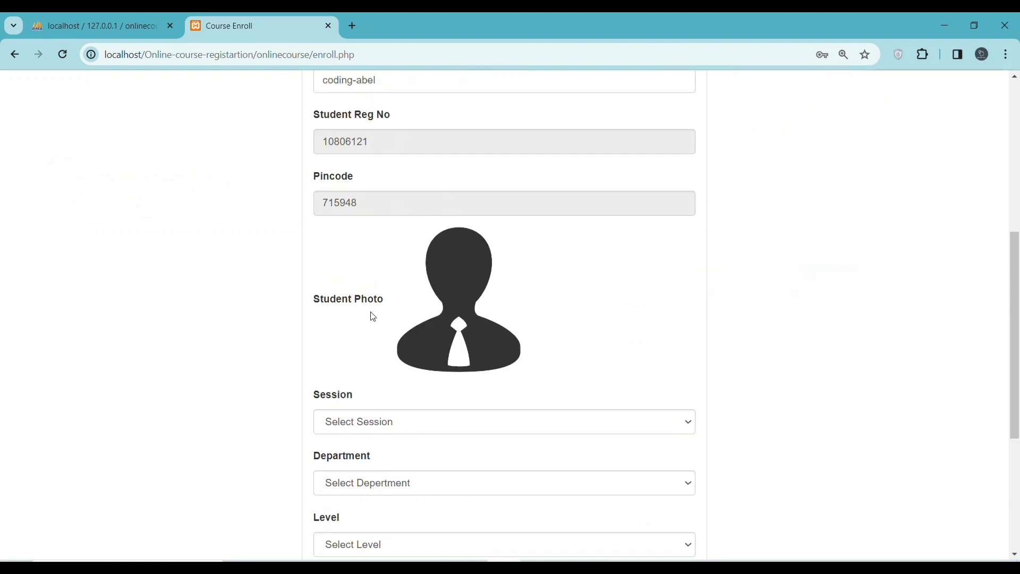
{"action": "scroll", "coordinate": [444, 319], "scroll_direction": "up", "scroll_amount": 6}
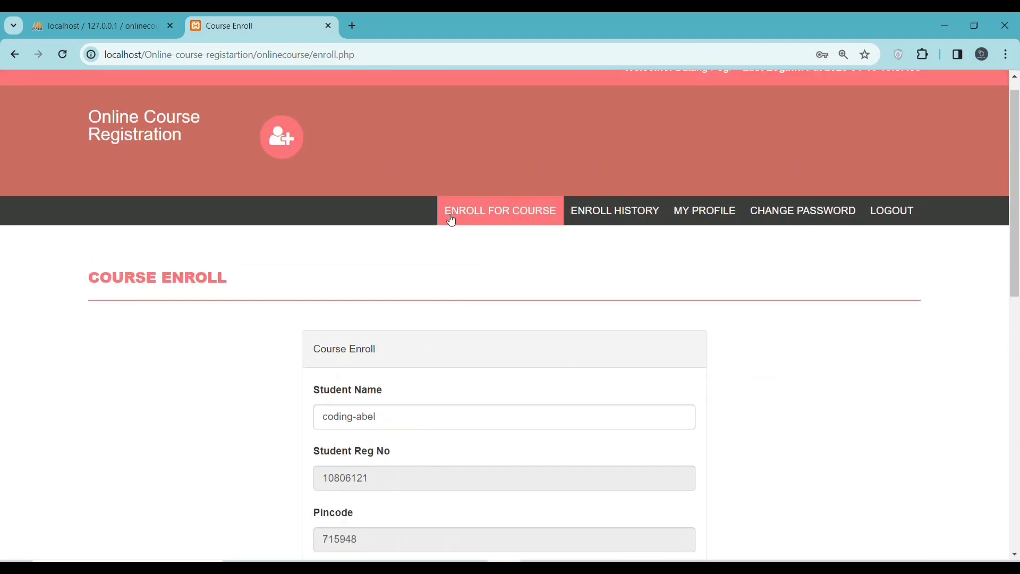
{"action": "left_click", "coordinate": [611, 219]}
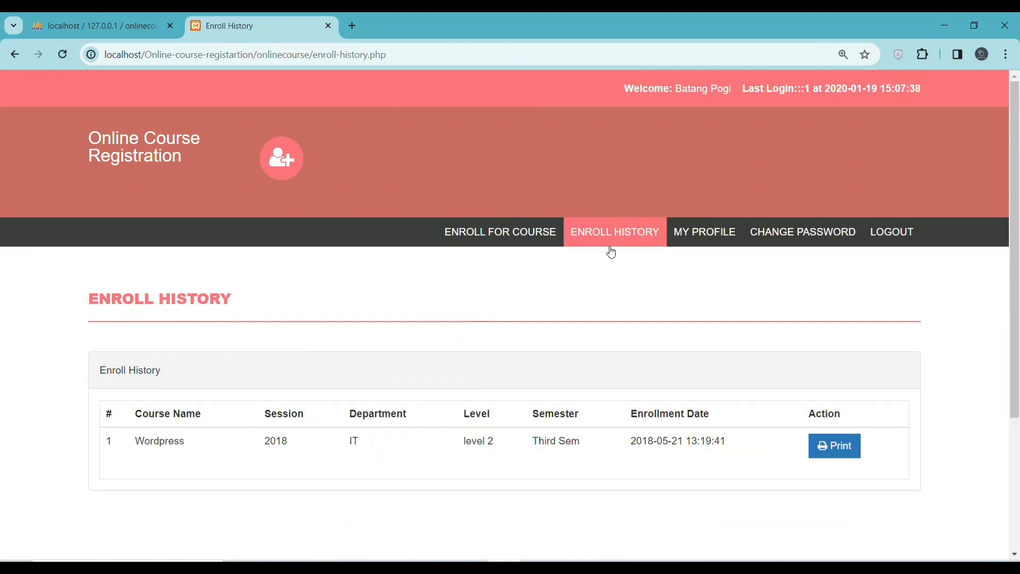
{"action": "scroll", "coordinate": [619, 271], "scroll_direction": "down", "scroll_amount": 1}
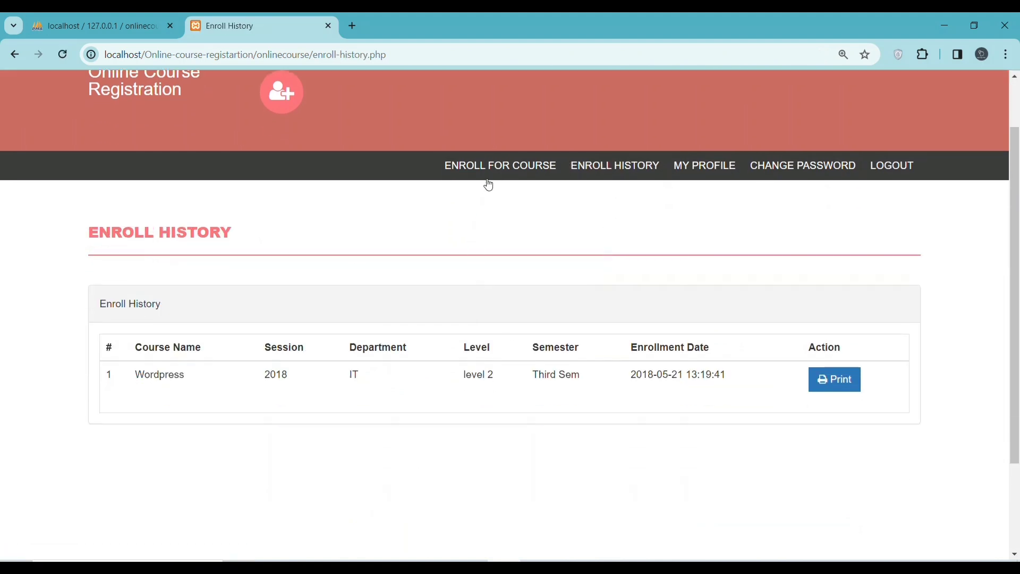
{"action": "left_click", "coordinate": [491, 168]}
{"action": "left_click", "coordinate": [700, 235]}
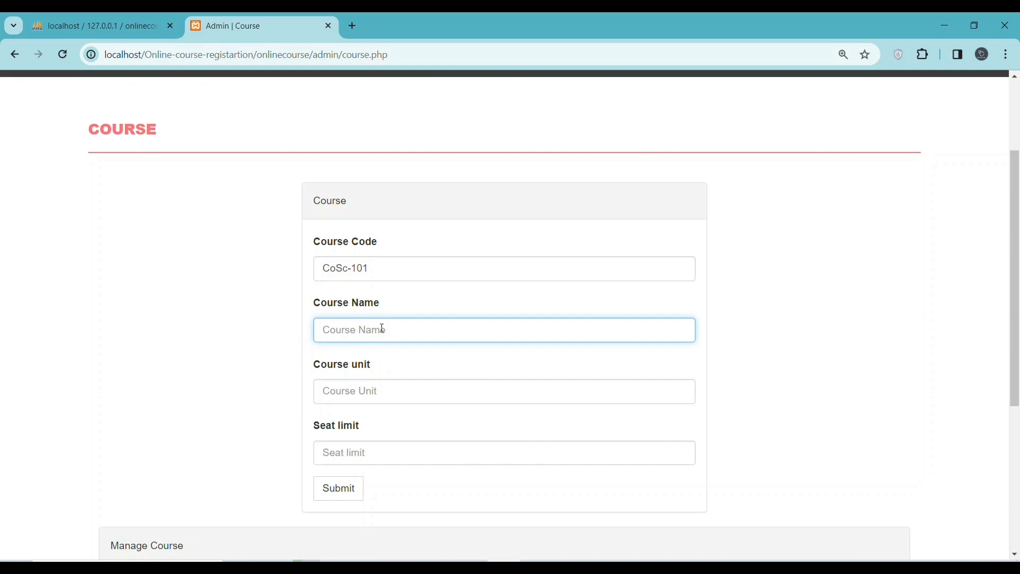
Enter course name 'ALgorithem', unit 02 and seat limit 25 in the Course form
{"action": "type", "text": "ALgorithem"}
{"action": "scroll", "coordinate": [382, 328], "scroll_direction": "up", "scroll_amount": 1}
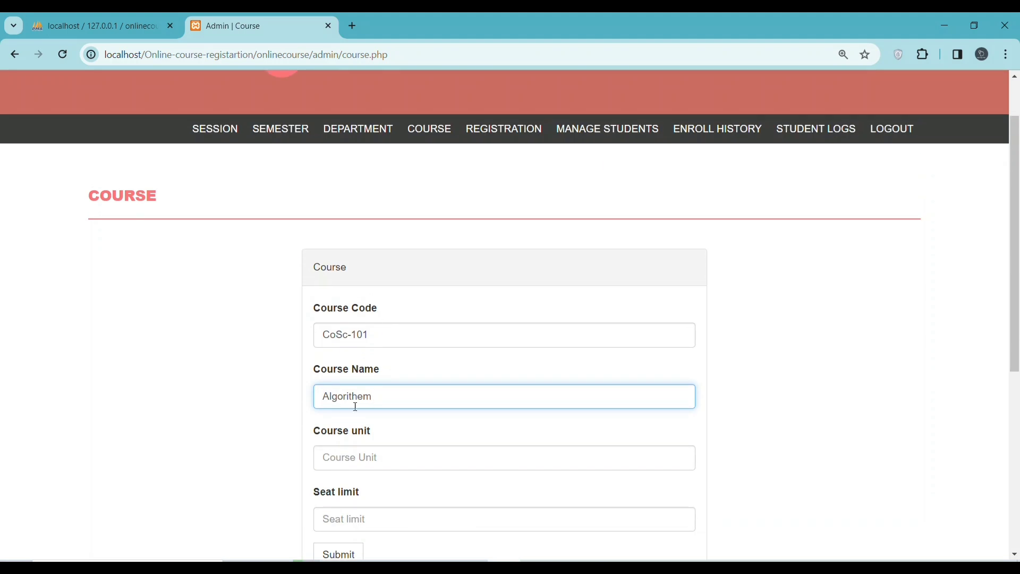
{"action": "scroll", "coordinate": [359, 400], "scroll_direction": "down", "scroll_amount": 1}
{"action": "left_click", "coordinate": [360, 393]}
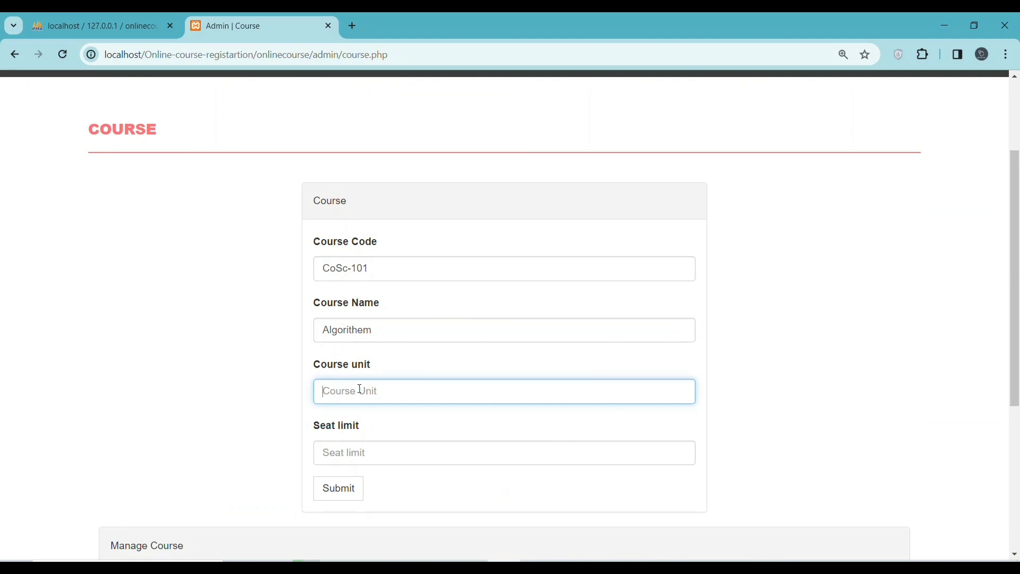
{"action": "type", "text": "02"}
{"action": "left_click", "coordinate": [336, 450]}
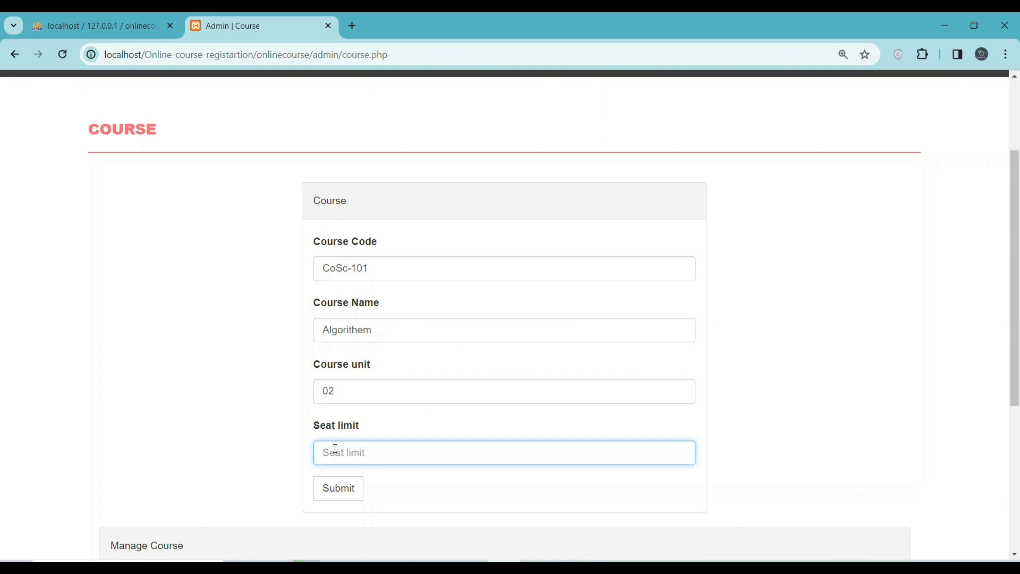
{"action": "type", "text": "25"}
Correct the course unit to 1-2 and submit the new CoSc-101 course
{"action": "scroll", "coordinate": [310, 445], "scroll_direction": "down", "scroll_amount": 3}
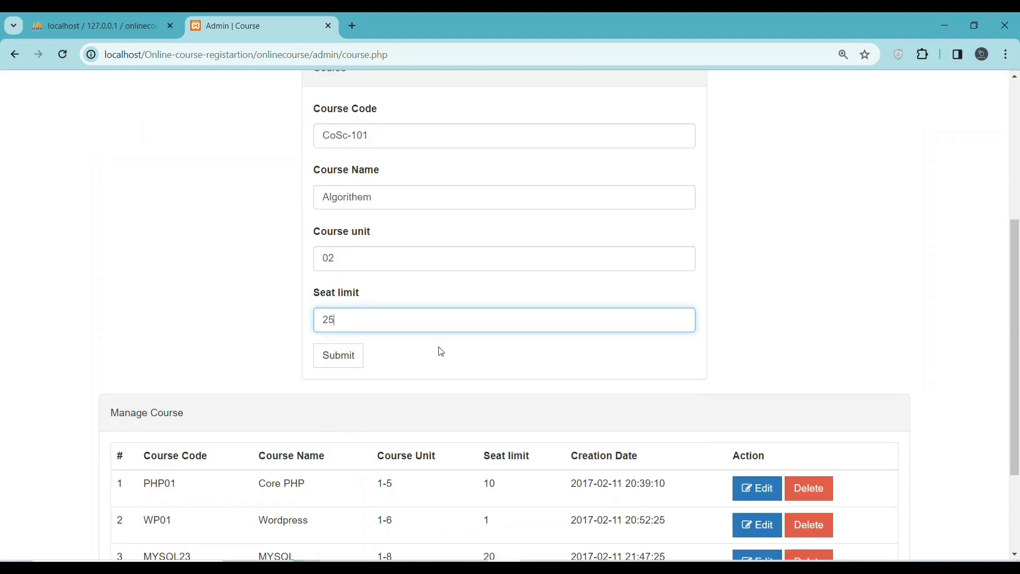
{"action": "scroll", "coordinate": [440, 351], "scroll_direction": "down", "scroll_amount": 1}
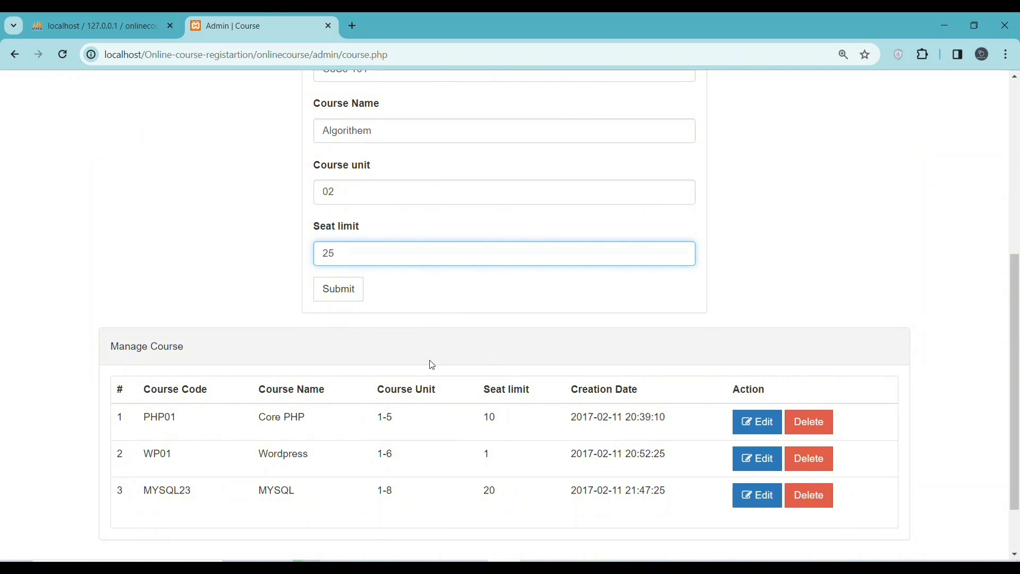
{"action": "scroll", "coordinate": [428, 365], "scroll_direction": "up", "scroll_amount": 2}
{"action": "left_click", "coordinate": [336, 321]}
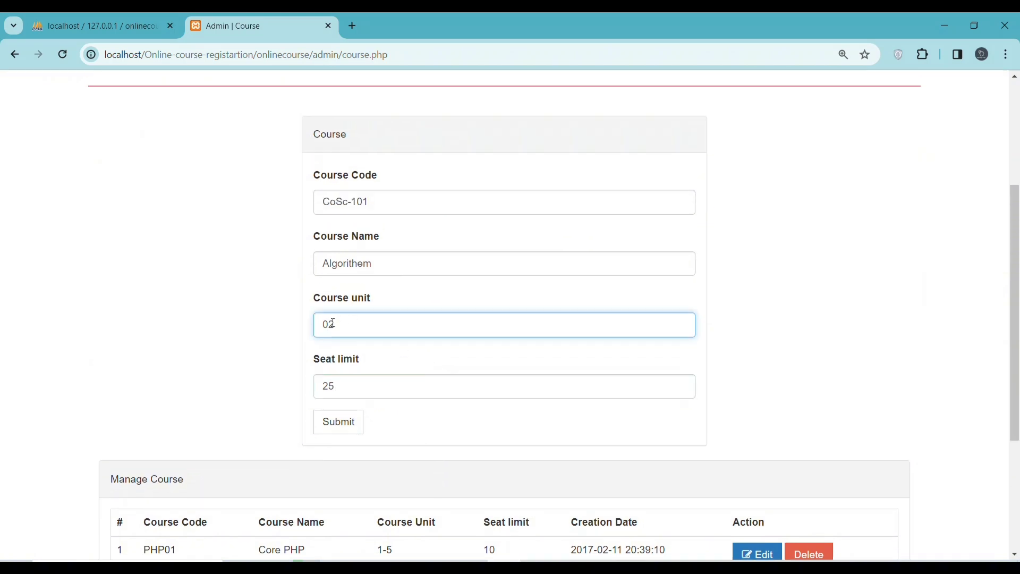
{"action": "type", "text": "-"}
{"action": "key", "text": "BackSpace"}
{"action": "type", "text": "1-"}
{"action": "scroll", "coordinate": [367, 359], "scroll_direction": "down", "scroll_amount": 4}
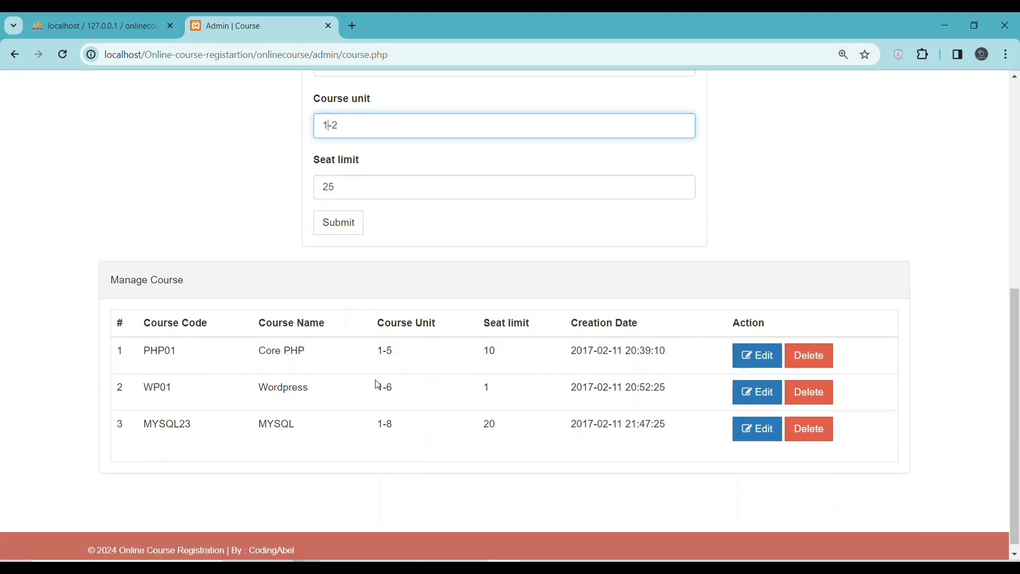
{"action": "left_click", "coordinate": [336, 223]}
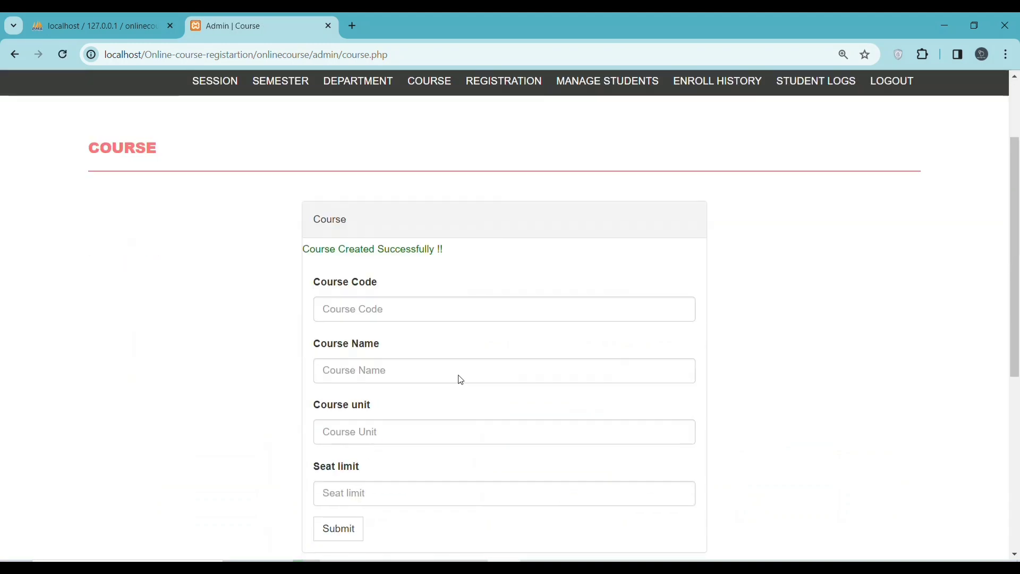
{"action": "scroll", "coordinate": [458, 378], "scroll_direction": "down", "scroll_amount": 6}
{"action": "left_click_drag", "start_coordinate": [142, 482], "coordinate": [796, 495]}
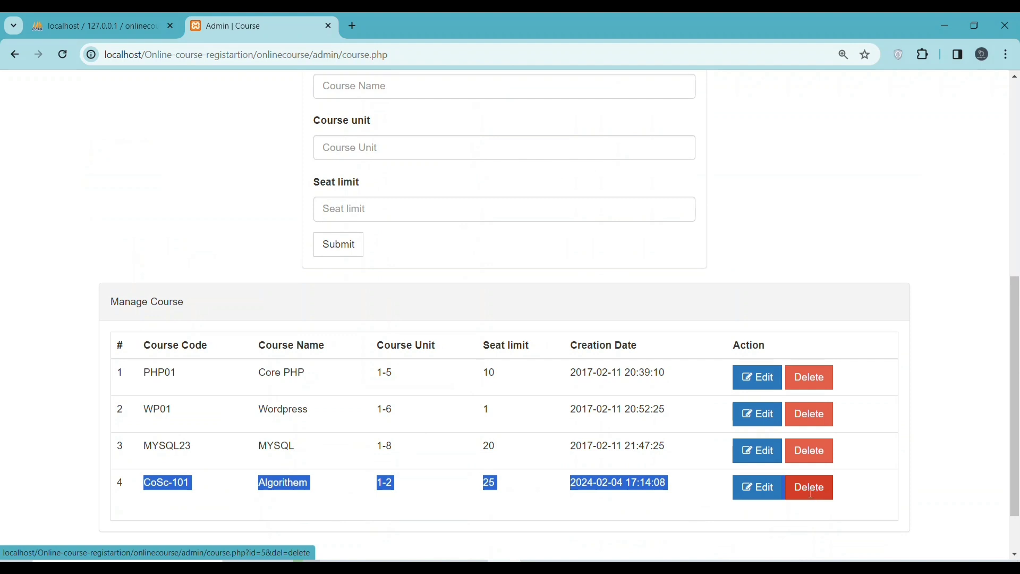
{"action": "scroll", "coordinate": [464, 391], "scroll_direction": "up", "scroll_amount": 4}
{"action": "scroll", "coordinate": [446, 329], "scroll_direction": "up", "scroll_amount": 1}
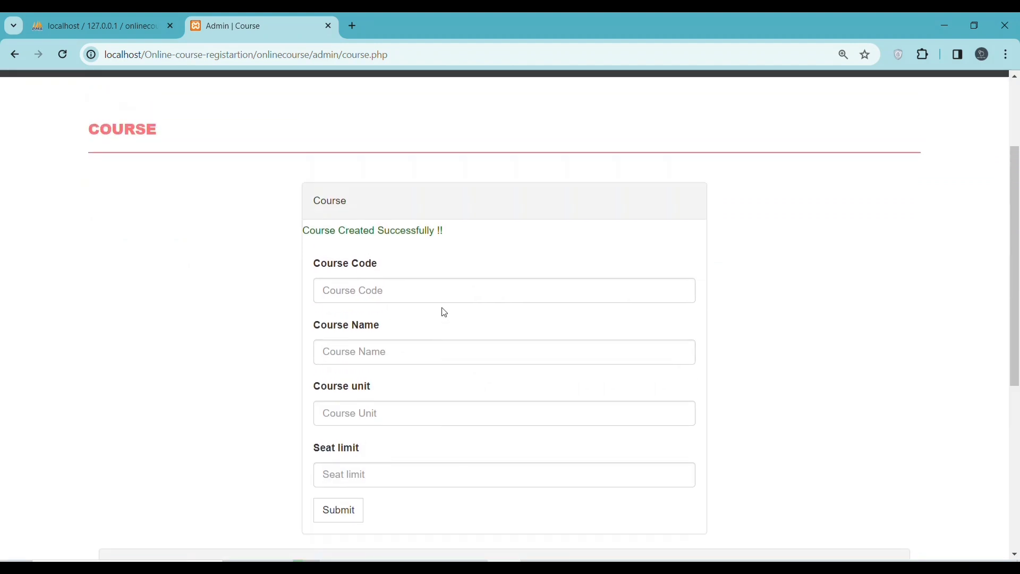
{"action": "scroll", "coordinate": [513, 247], "scroll_direction": "up", "scroll_amount": 3}
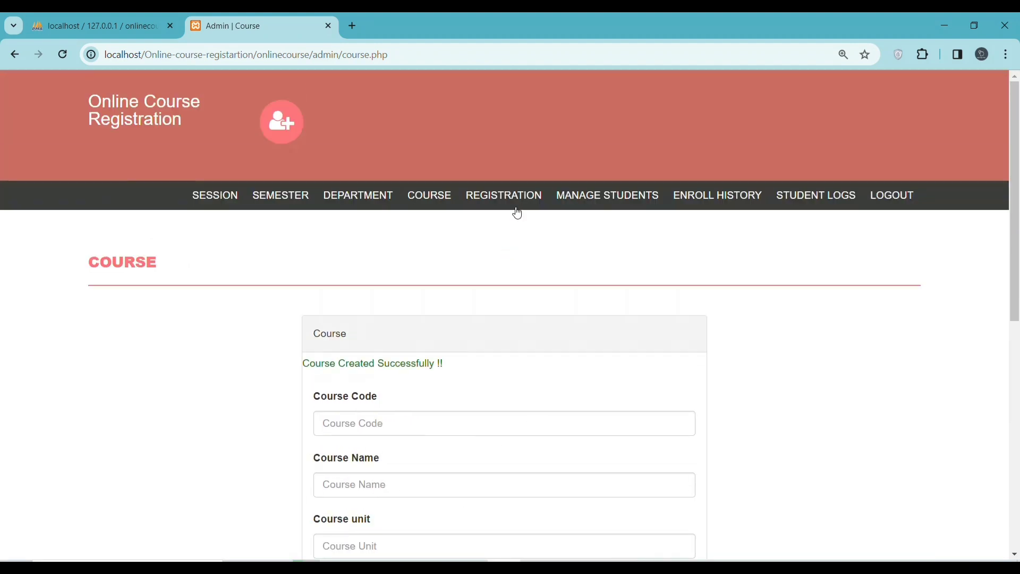
On Student Registration, enter the student name 'co-ding CoSc'
{"action": "left_click", "coordinate": [504, 199]}
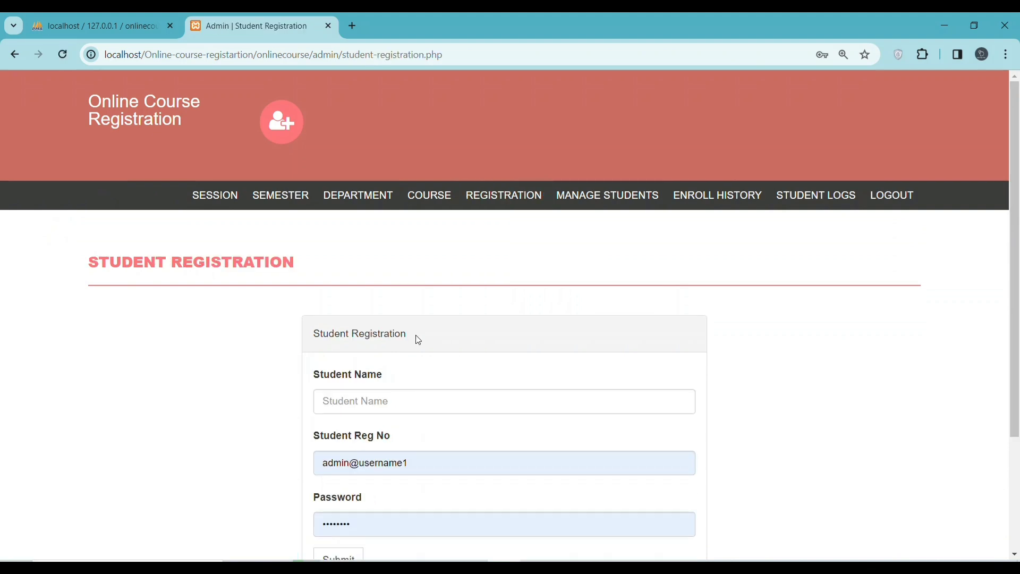
{"action": "scroll", "coordinate": [415, 335], "scroll_direction": "down", "scroll_amount": 3}
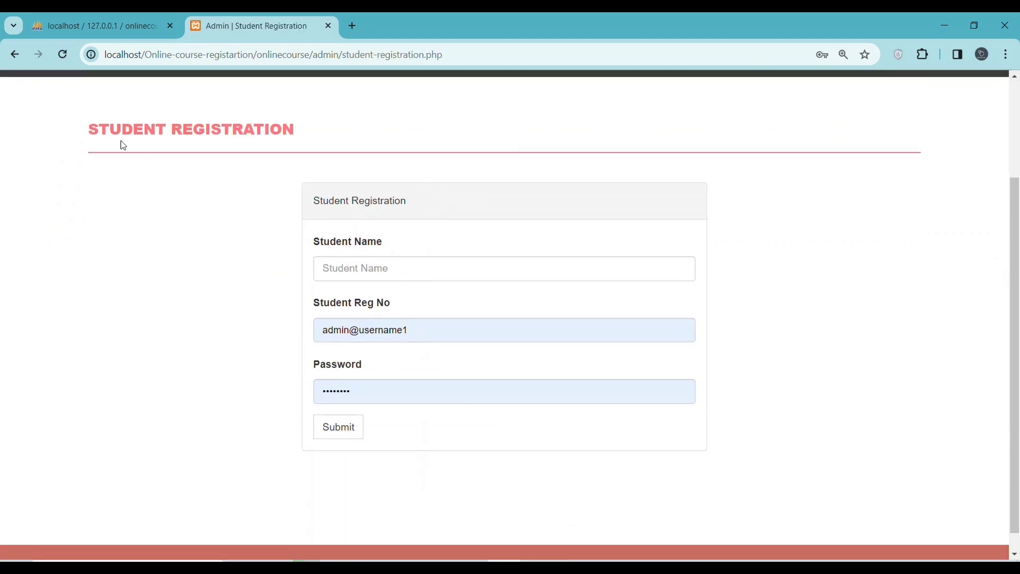
{"action": "left_click_drag", "start_coordinate": [79, 124], "coordinate": [394, 154]}
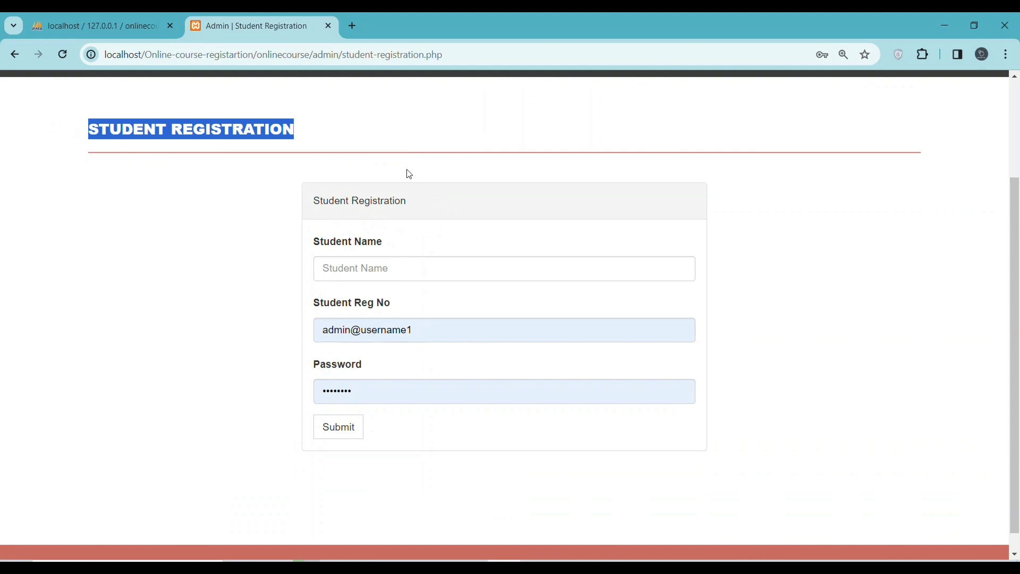
{"action": "left_click", "coordinate": [350, 271]}
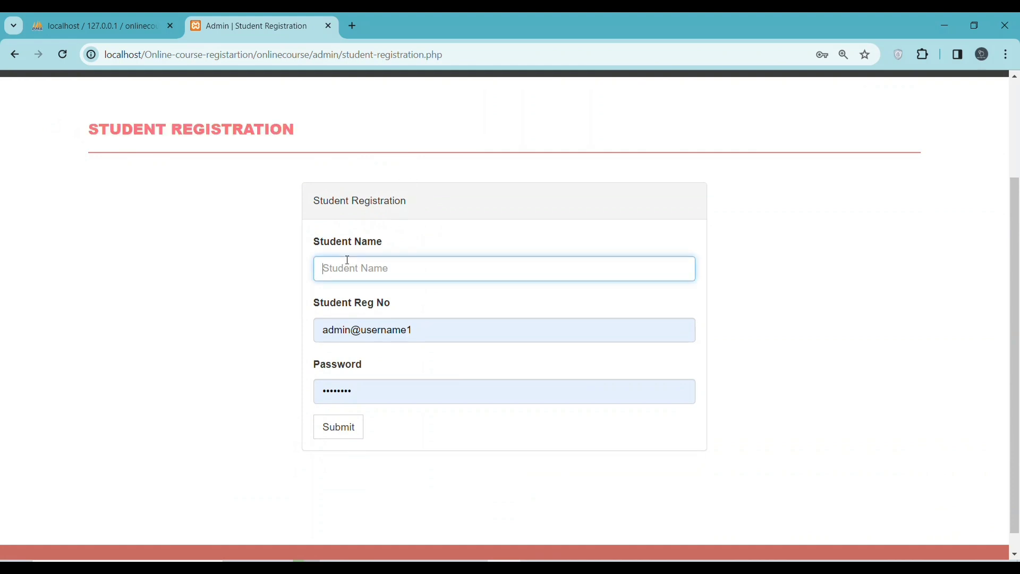
{"action": "type", "text": "co"}
{"action": "scroll", "coordinate": [330, 271], "scroll_direction": "down", "scroll_amount": 1}
{"action": "scroll", "coordinate": [335, 282], "scroll_direction": "up", "scroll_amount": 3}
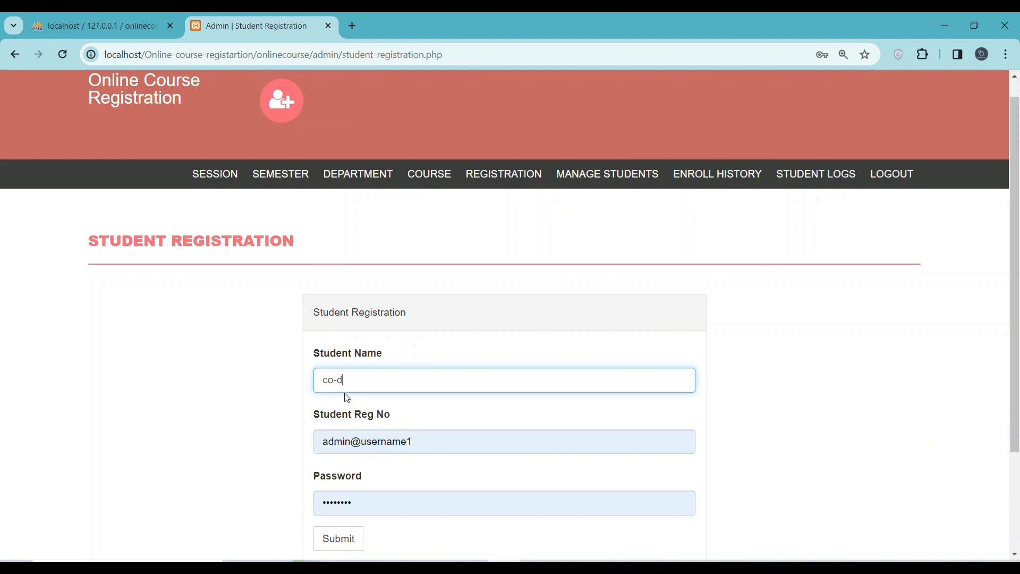
{"action": "type", "text": "ng"}
{"action": "type", "text": "CozS"}
{"action": "key", "text": "Left"}
{"action": "key", "text": "Left"}
{"action": "key", "text": "BackSpace"}
Replace the autofilled Reg No with 1233 and password with 12, submit, and open Manage Students
{"action": "left_click_drag", "start_coordinate": [431, 446], "coordinate": [365, 443]}
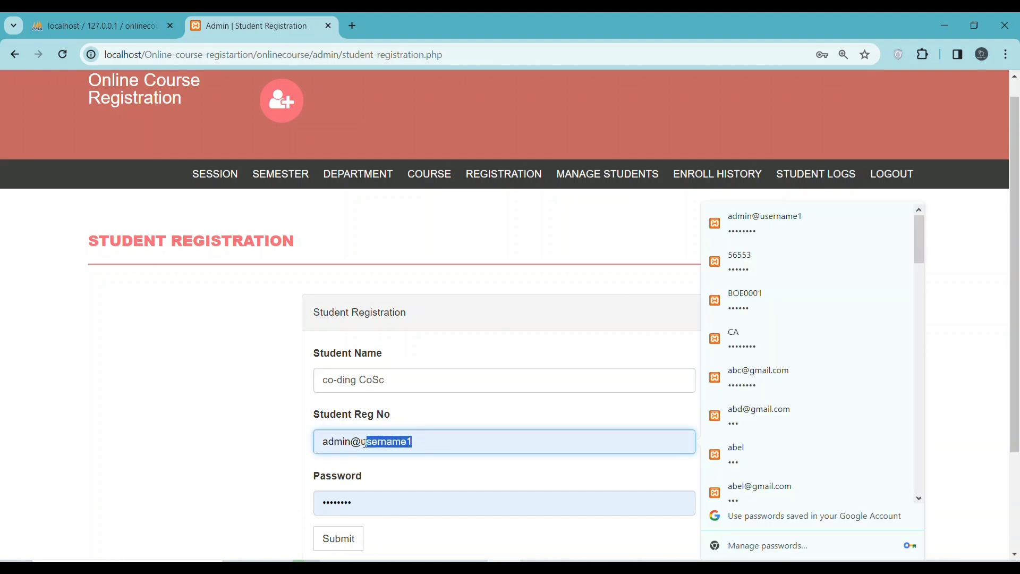
{"action": "left_click_drag", "start_coordinate": [365, 443], "coordinate": [267, 443]}
{"action": "type", "text": "1233"}
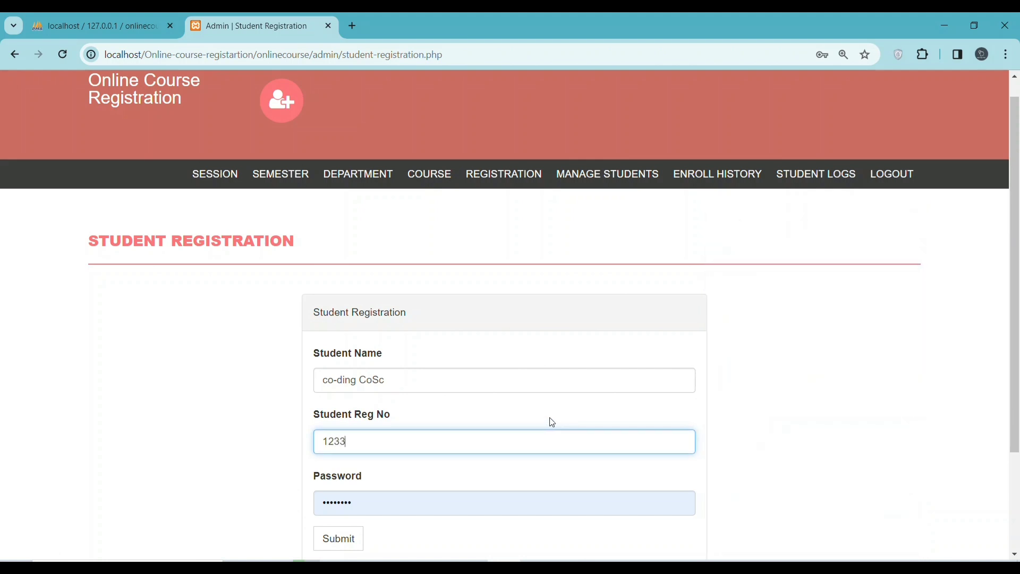
{"action": "left_click_drag", "start_coordinate": [388, 499], "coordinate": [289, 483]}
{"action": "type", "text": "12"}
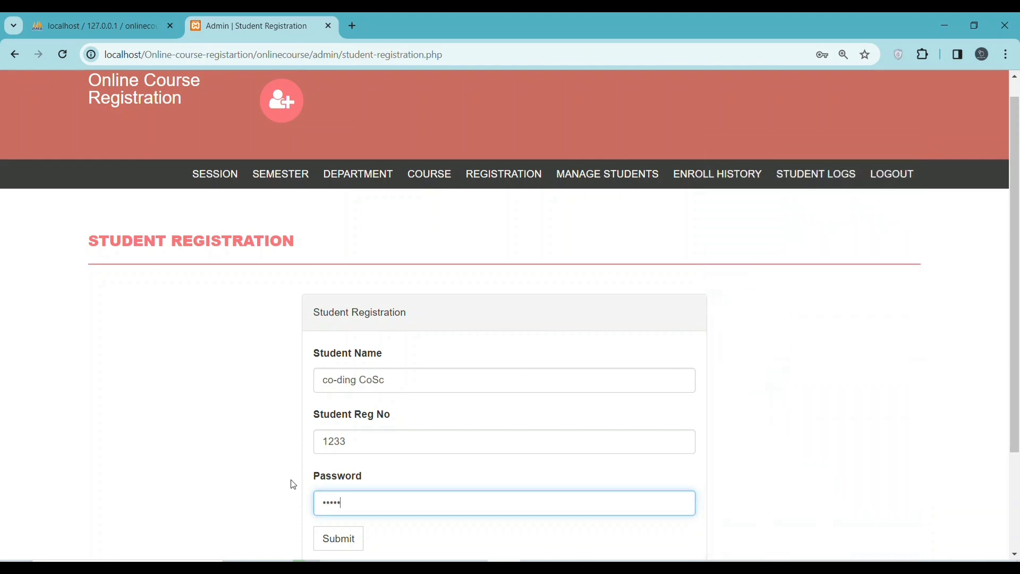
{"action": "scroll", "coordinate": [372, 463], "scroll_direction": "down", "scroll_amount": 5}
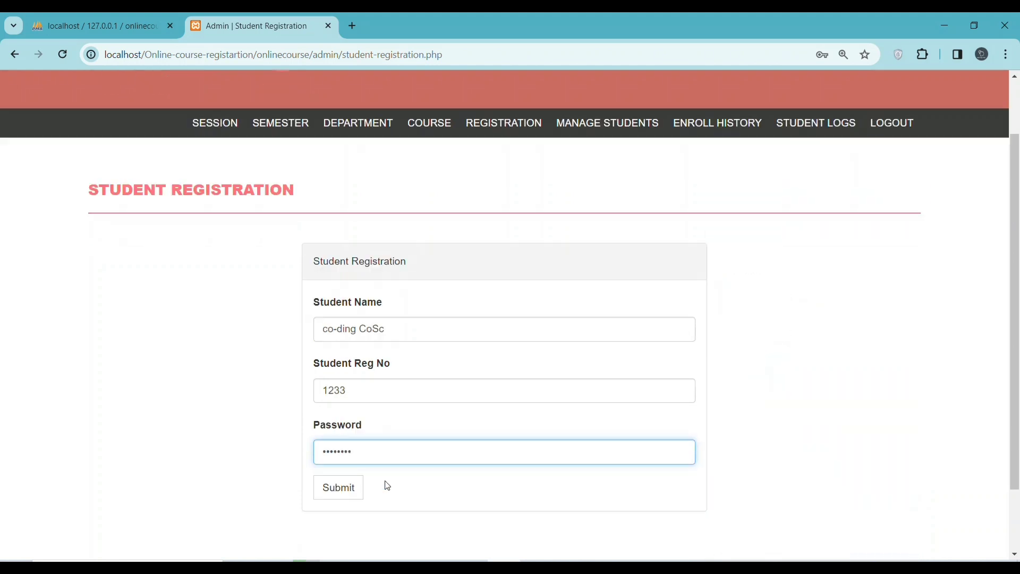
{"action": "left_click", "coordinate": [339, 406]}
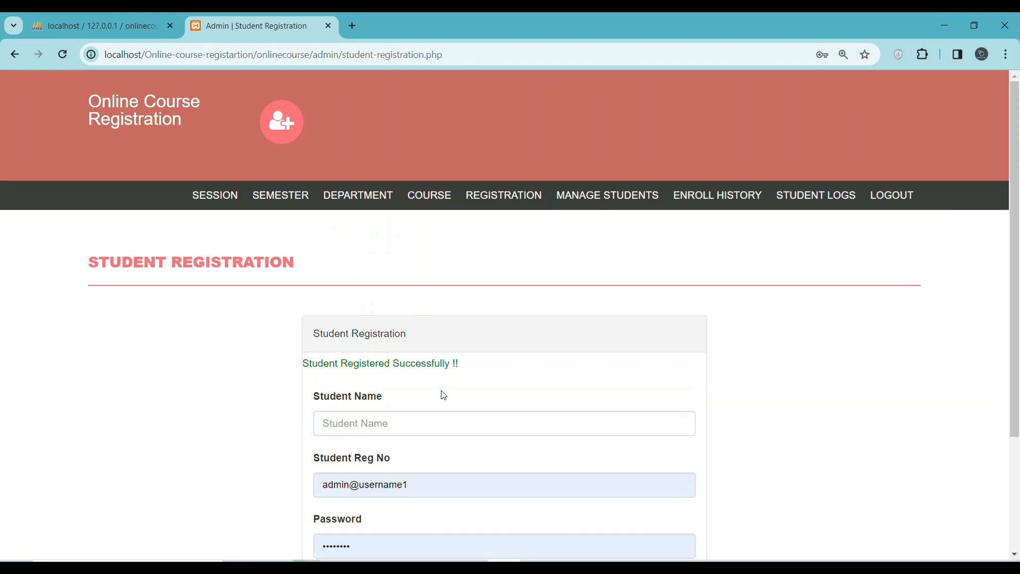
{"action": "left_click_drag", "start_coordinate": [467, 376], "coordinate": [296, 369]}
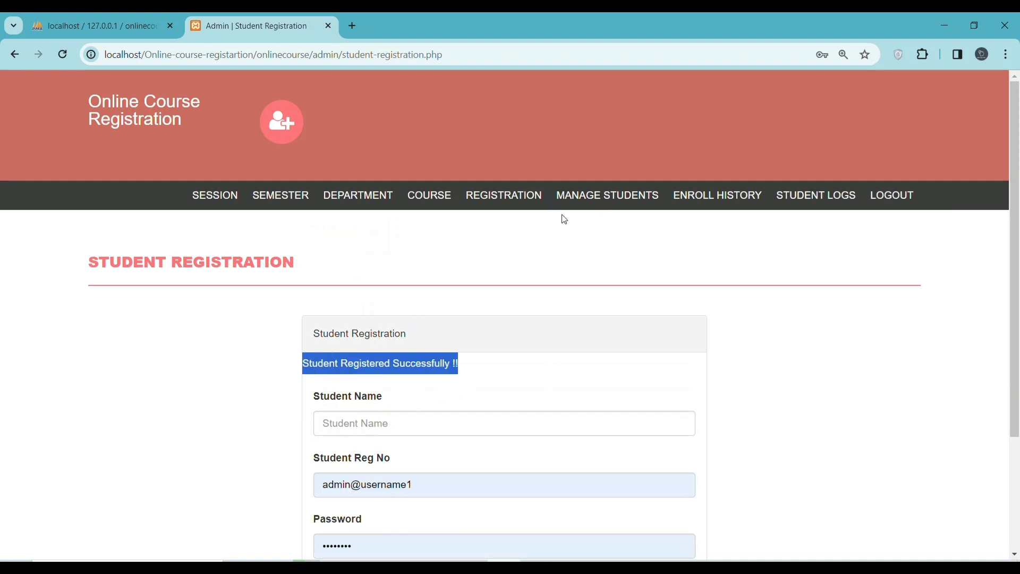
{"action": "left_click", "coordinate": [594, 197]}
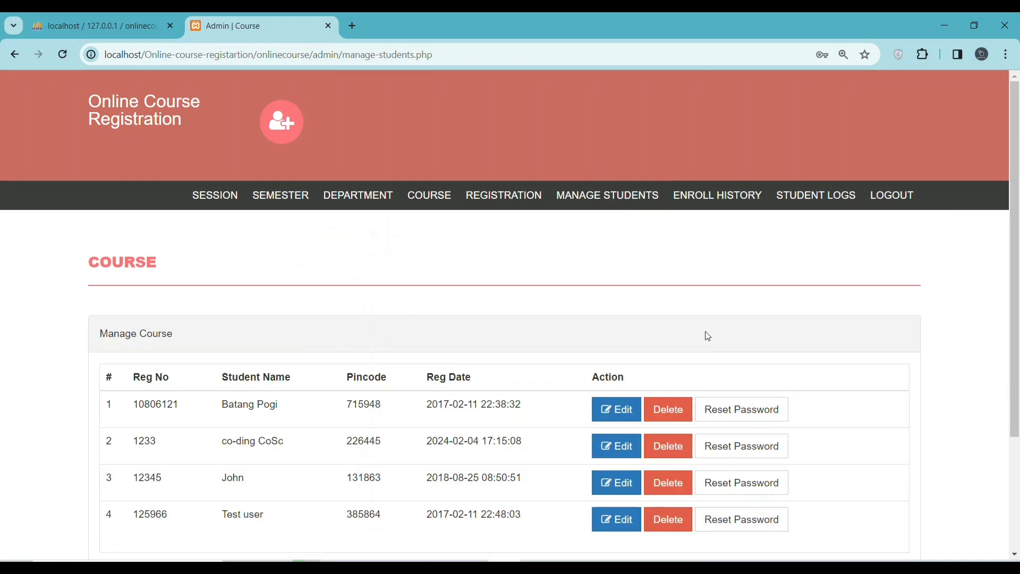
Select the new student's registration number in the list, then return to the admin login page
{"action": "scroll", "coordinate": [669, 333], "scroll_direction": "down", "scroll_amount": 3}
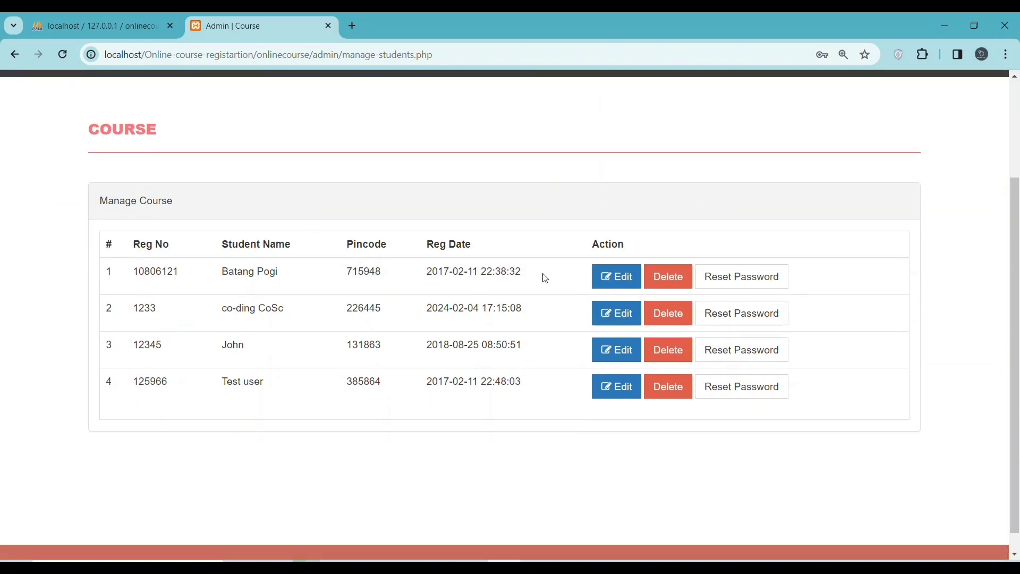
{"action": "scroll", "coordinate": [437, 264], "scroll_direction": "up", "scroll_amount": 3}
{"action": "double_click", "coordinate": [143, 441]}
{"action": "left_click_drag", "start_coordinate": [143, 441], "coordinate": [464, 442]}
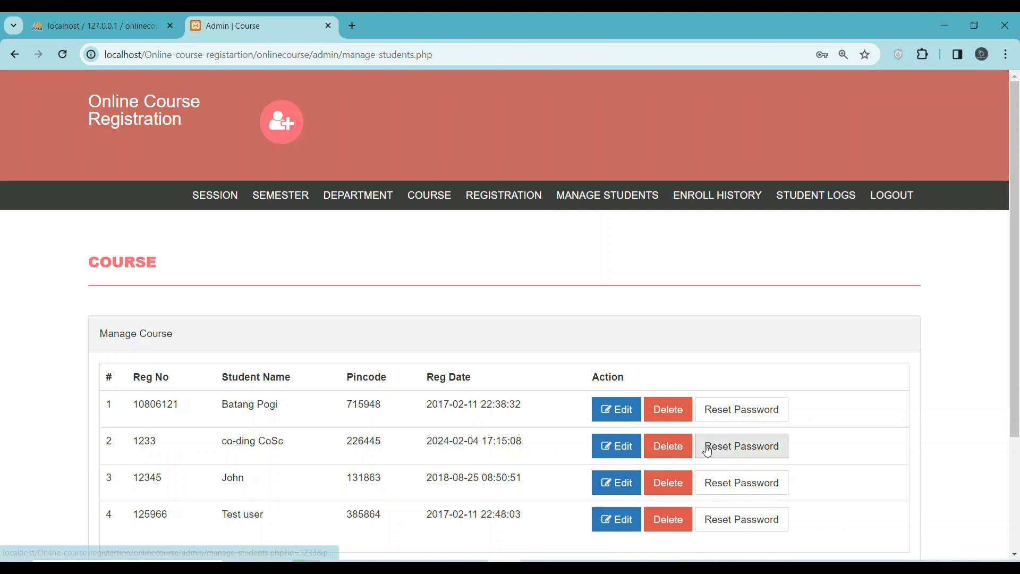
{"action": "left_click", "coordinate": [618, 447]}
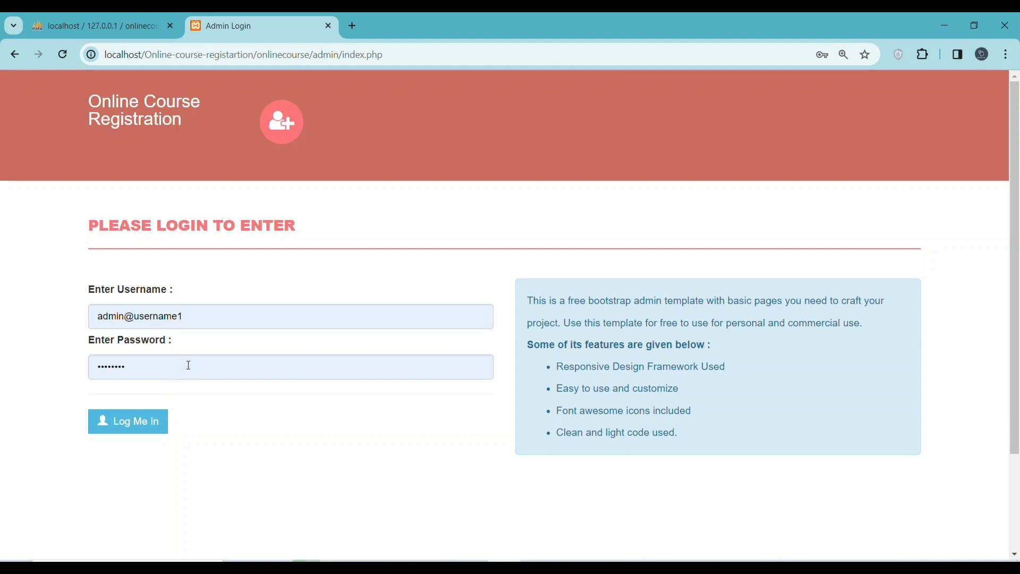
Shorten the username, enter 'admin' and try logging in with a saved login
{"action": "left_click", "coordinate": [203, 315]}
{"action": "left_click_drag", "start_coordinate": [203, 316], "coordinate": [130, 318]}
{"action": "key", "text": "BackSpace"}
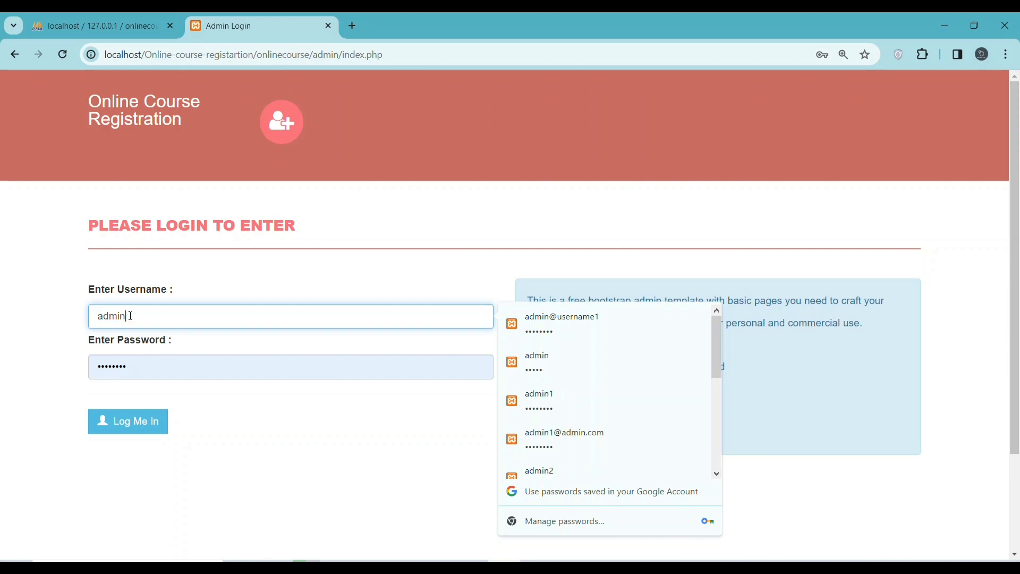
{"action": "left_click_drag", "start_coordinate": [140, 375], "coordinate": [93, 366]}
{"action": "type", "text": "admin"}
{"action": "left_click", "coordinate": [195, 322]}
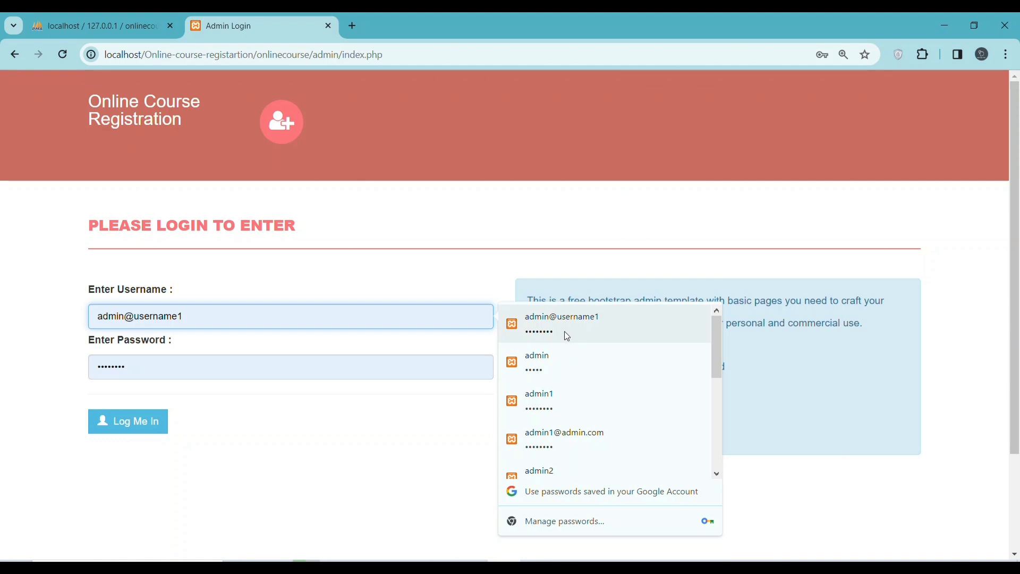
{"action": "left_click", "coordinate": [531, 327]}
{"action": "left_click", "coordinate": [114, 420]}
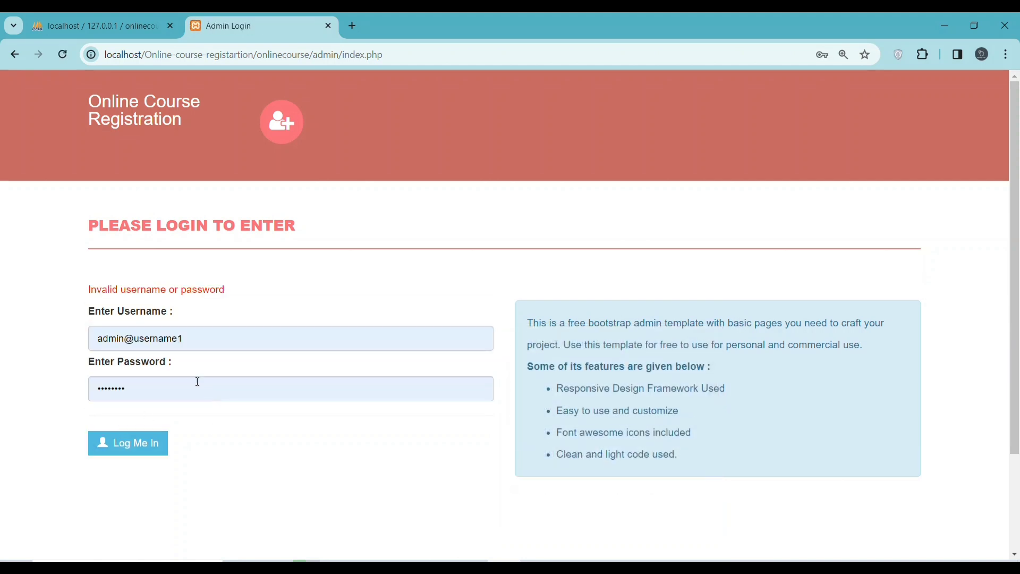
{"action": "left_click_drag", "start_coordinate": [217, 339], "coordinate": [131, 347]}
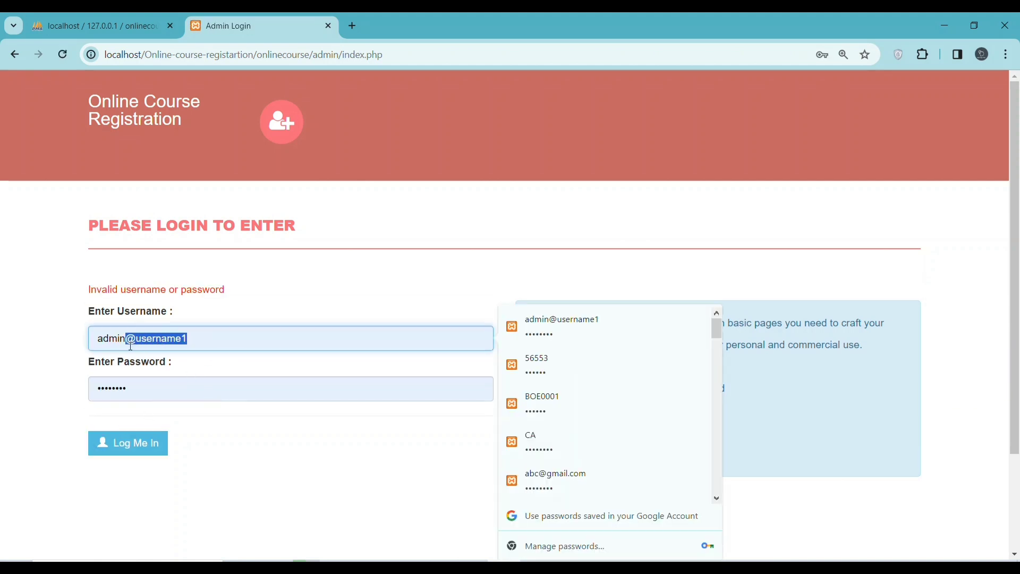
{"action": "key", "text": "BackSpace"}
{"action": "left_click_drag", "start_coordinate": [145, 390], "coordinate": [96, 388]}
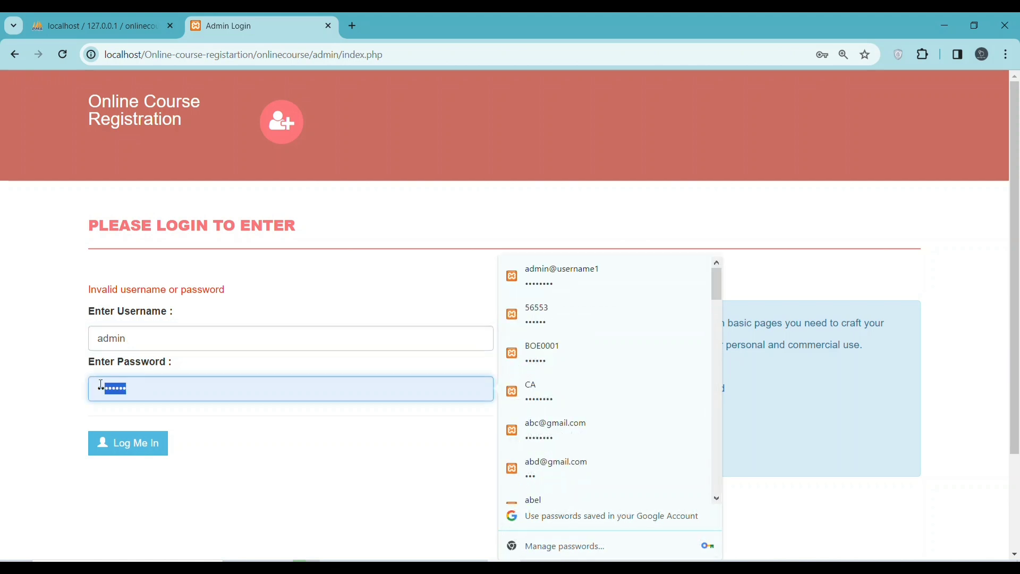
{"action": "key", "text": "BackSpace"}
{"action": "type", "text": "Test"}
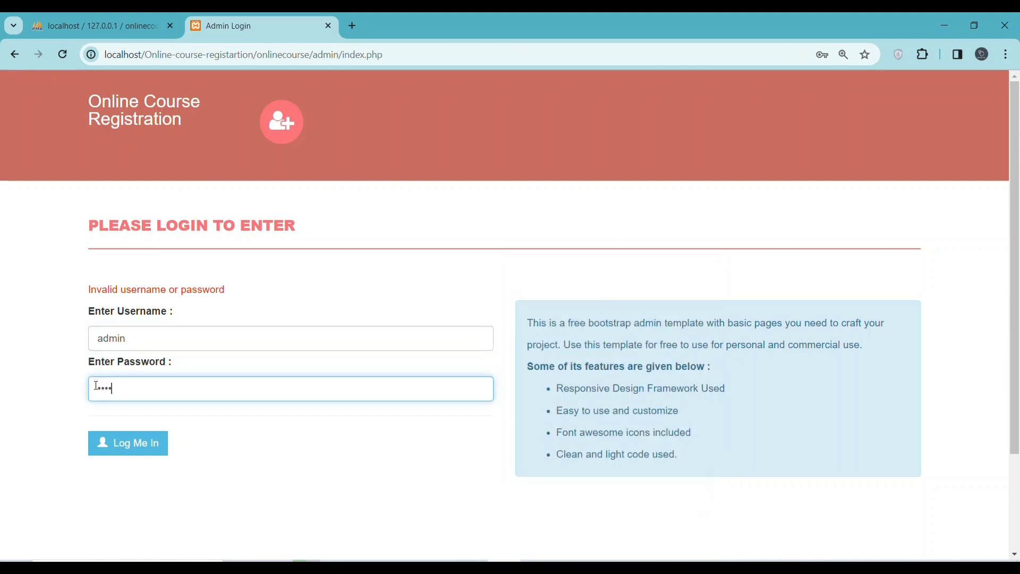
{"action": "left_click", "coordinate": [157, 444]}
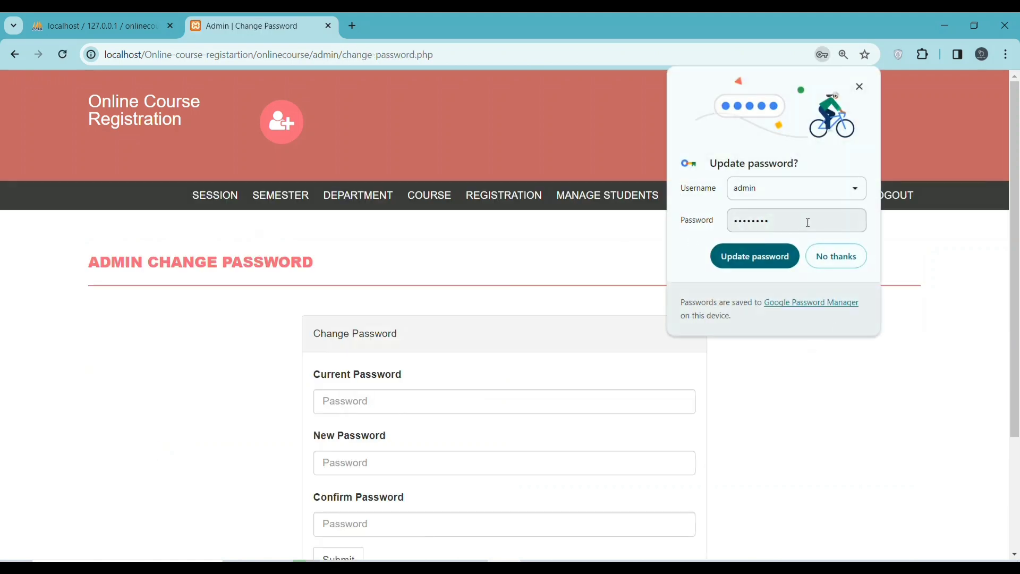
{"action": "left_click", "coordinate": [851, 220]}
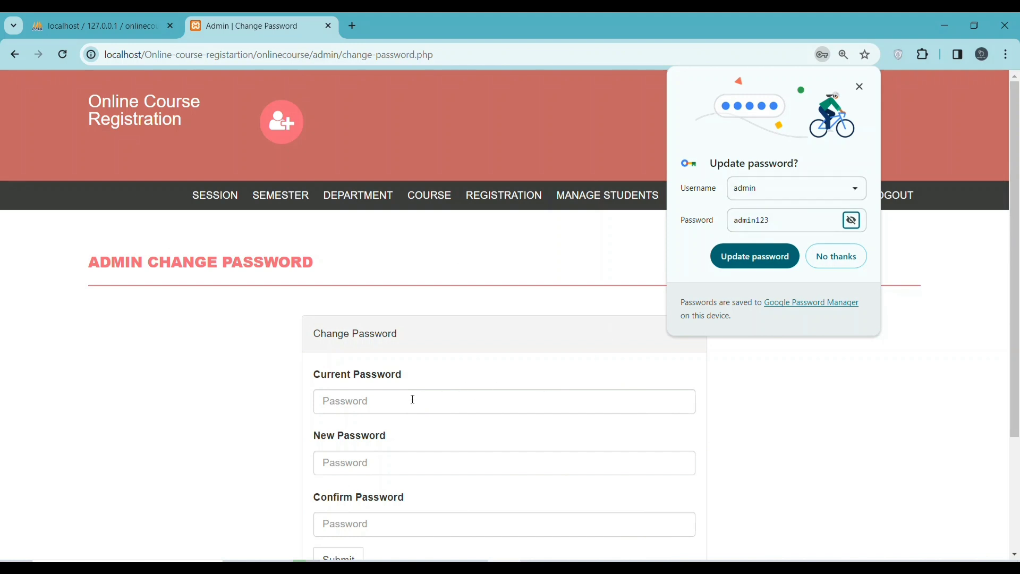
{"action": "left_click", "coordinate": [370, 402]}
{"action": "type", "text": "admin"}
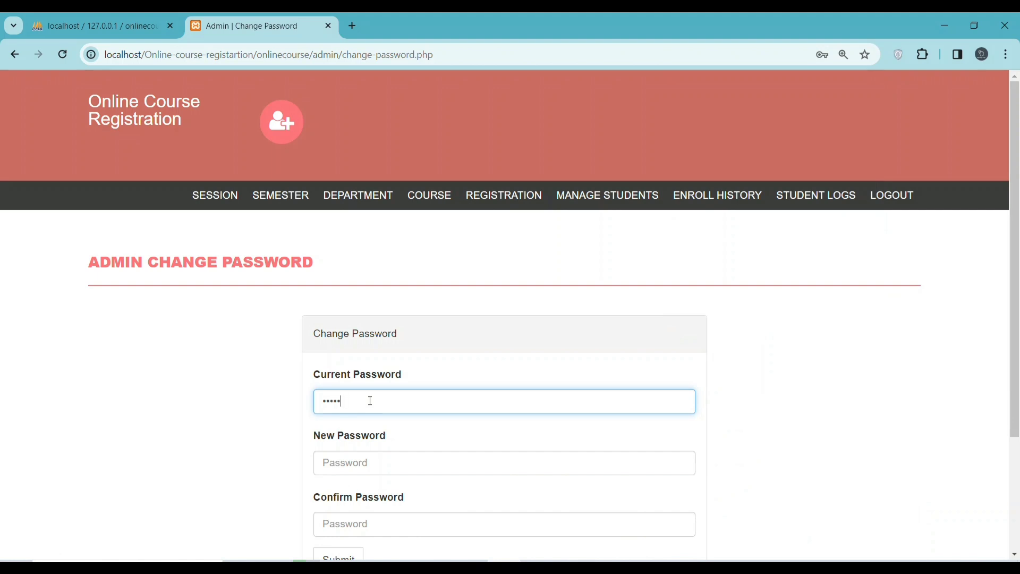
{"action": "type", "text": "123"}
{"action": "left_click", "coordinate": [370, 468]}
{"action": "type", "text": "12345"}
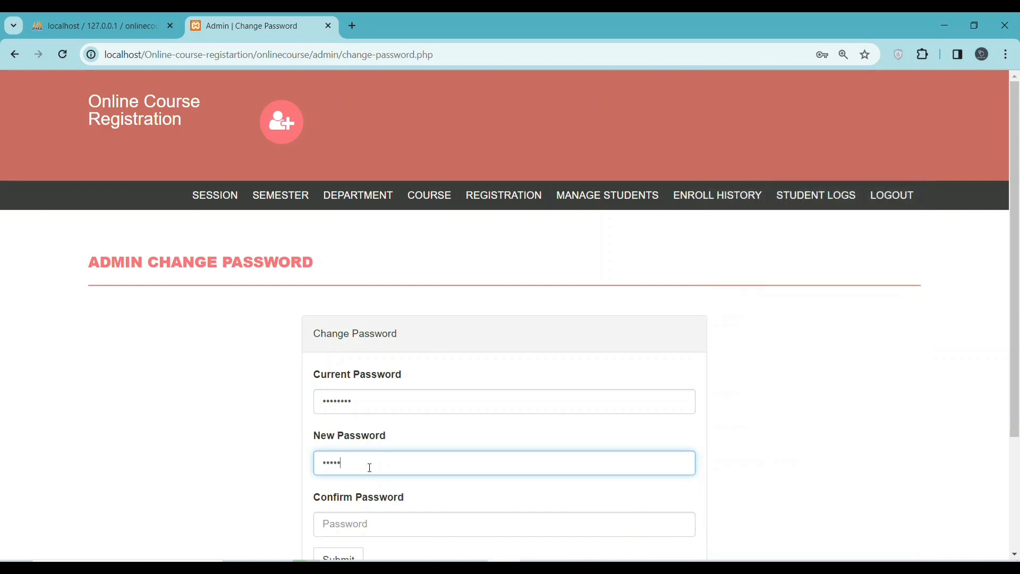
{"action": "type", "text": "6789"}
{"action": "left_click", "coordinate": [374, 521]}
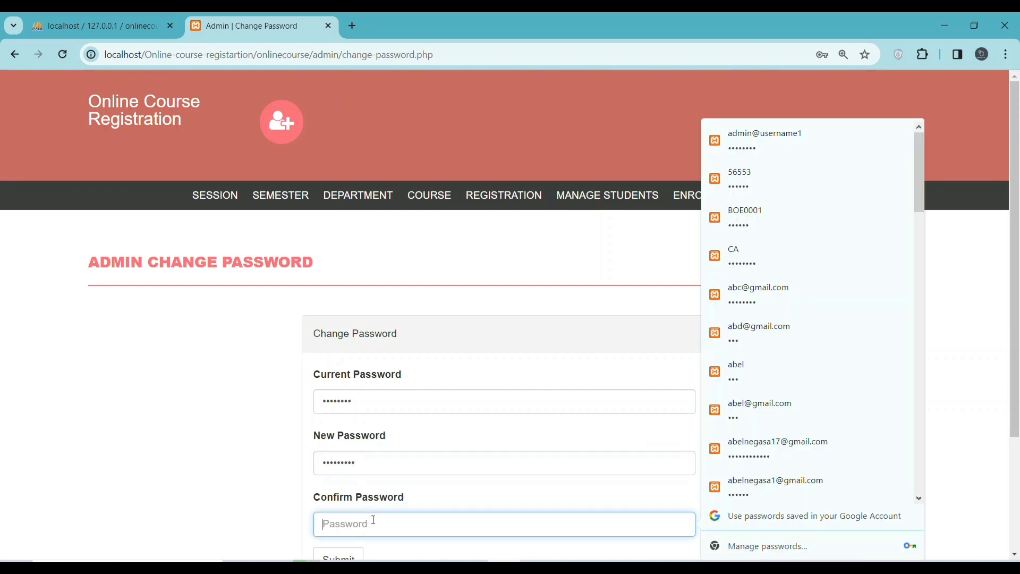
{"action": "type", "text": "12345678"}
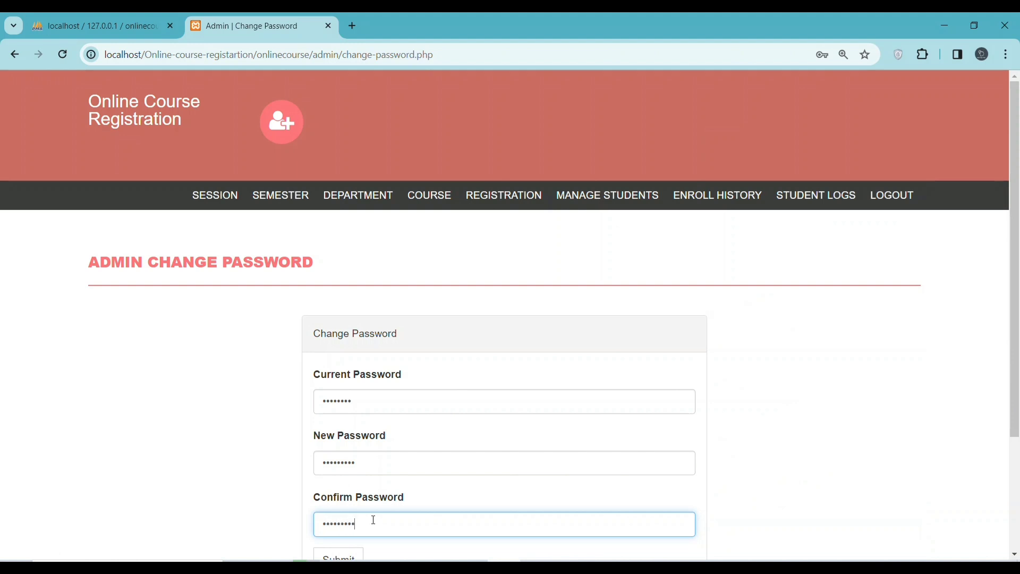
{"action": "scroll", "coordinate": [436, 490], "scroll_direction": "down", "scroll_amount": 3}
{"action": "left_click", "coordinate": [335, 406]}
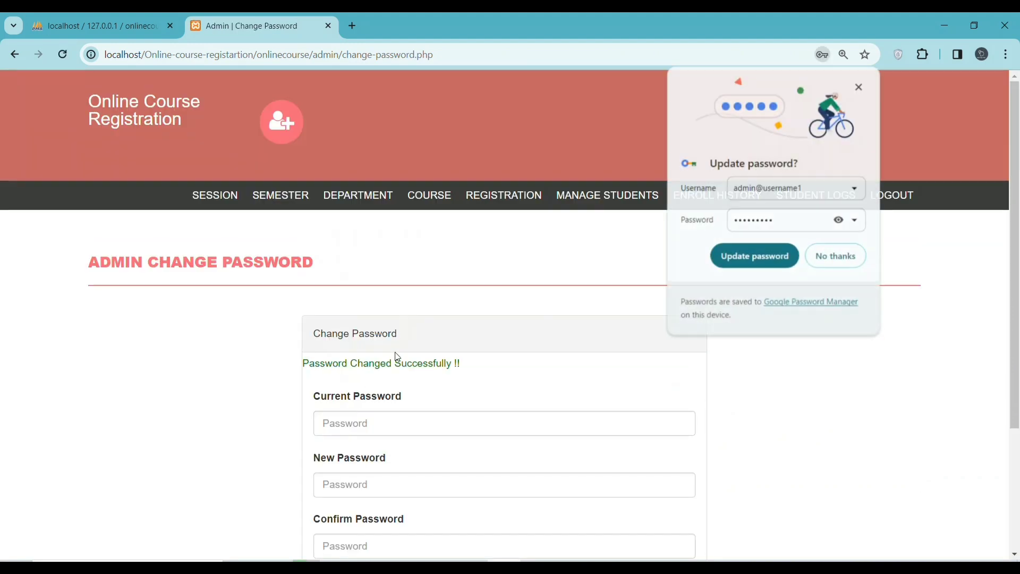
{"action": "left_click", "coordinate": [843, 222]}
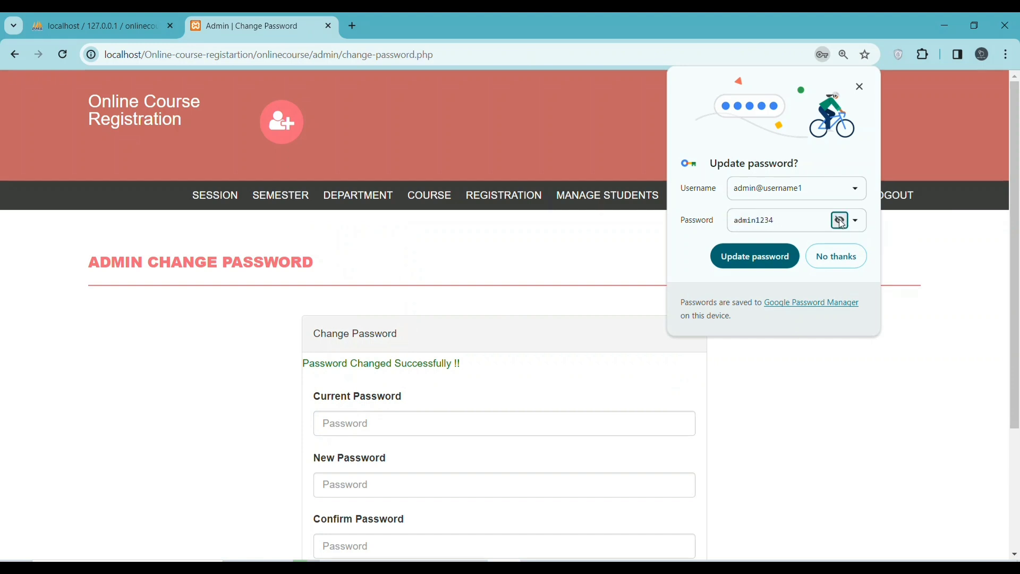
{"action": "left_click", "coordinate": [751, 257]}
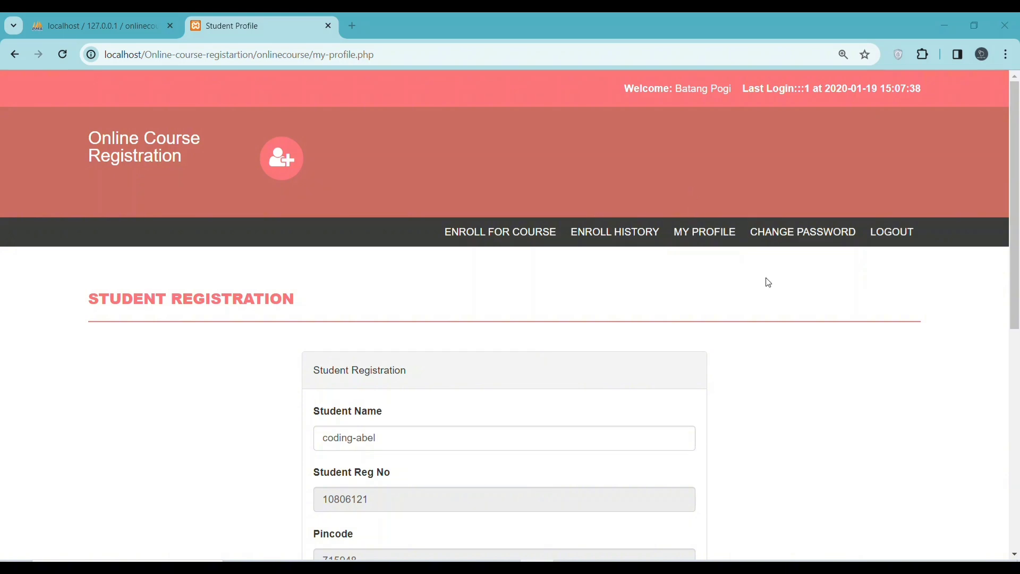
Scroll through My Profile, visit Enroll for Course, then go to the student's Change Password page
{"action": "scroll", "coordinate": [901, 141], "scroll_direction": "down", "scroll_amount": 4}
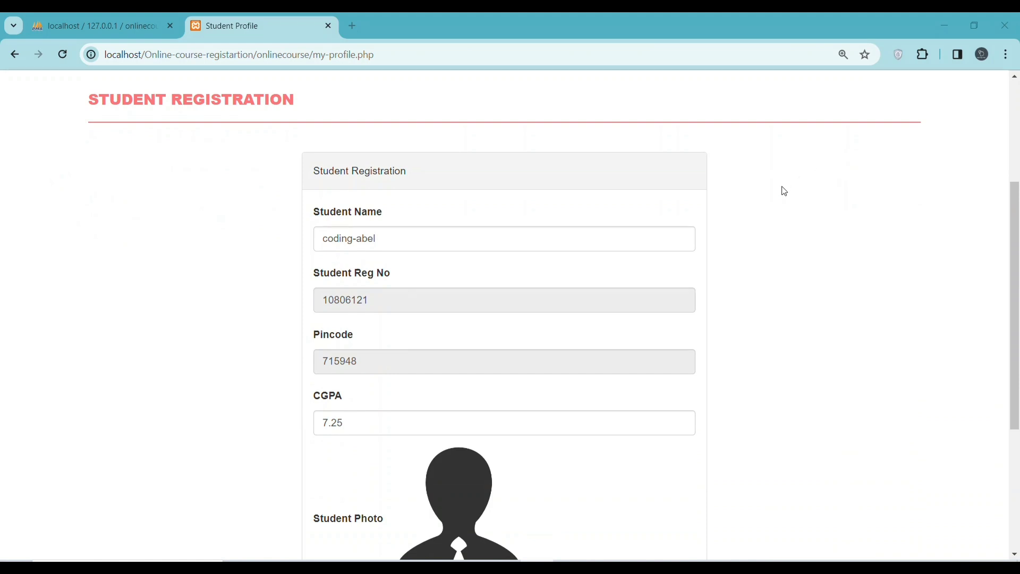
{"action": "scroll", "coordinate": [532, 393], "scroll_direction": "down", "scroll_amount": 5}
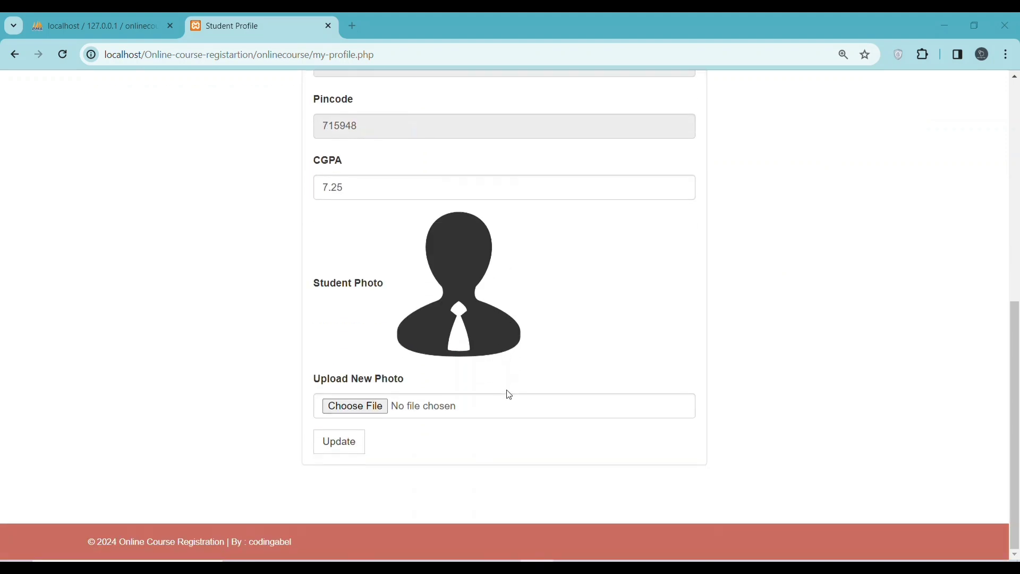
{"action": "scroll", "coordinate": [510, 372], "scroll_direction": "up", "scroll_amount": 7}
{"action": "left_click", "coordinate": [490, 129]}
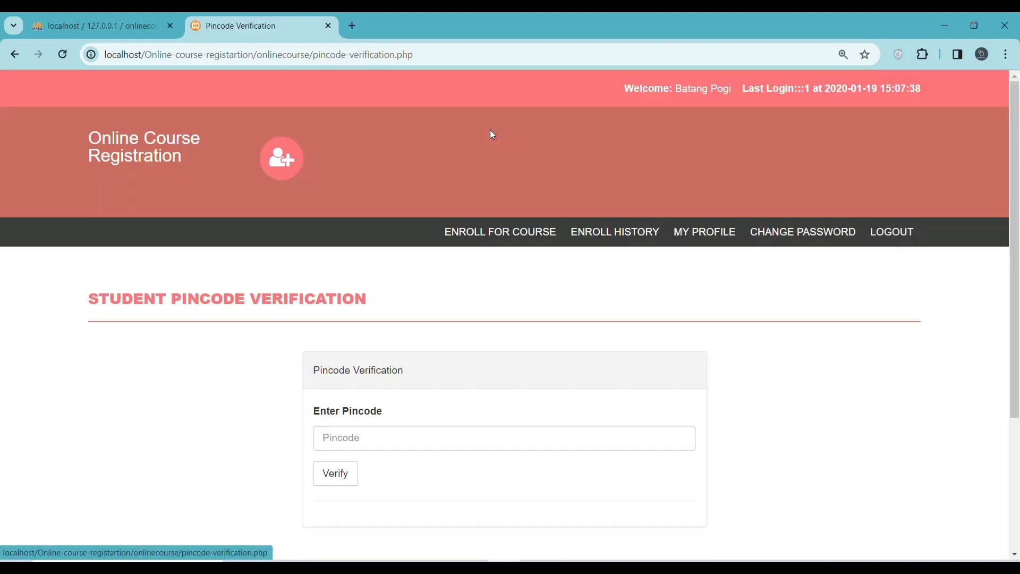
{"action": "scroll", "coordinate": [567, 180], "scroll_direction": "down", "scroll_amount": 4}
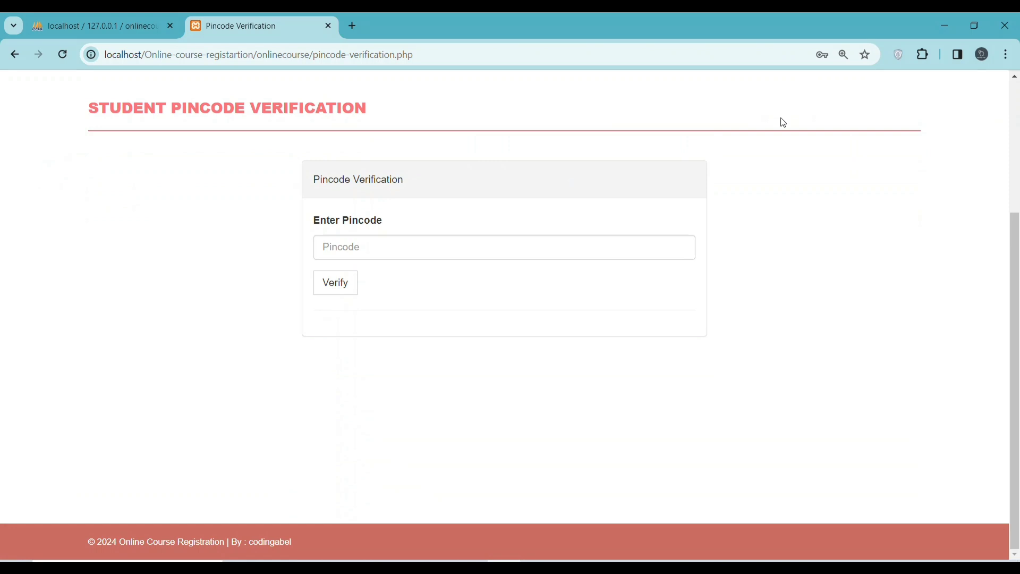
{"action": "scroll", "coordinate": [667, 188], "scroll_direction": "up", "scroll_amount": 1}
{"action": "left_click", "coordinate": [802, 103]}
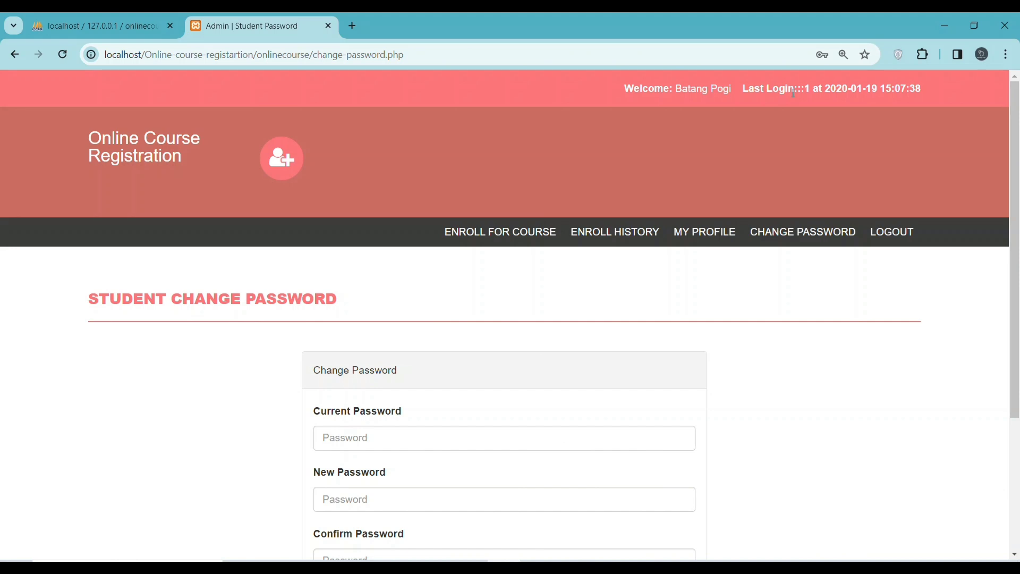
Open the browser's page context menu on the Change Password page and dismiss it
{"action": "right_click", "coordinate": [788, 66]}
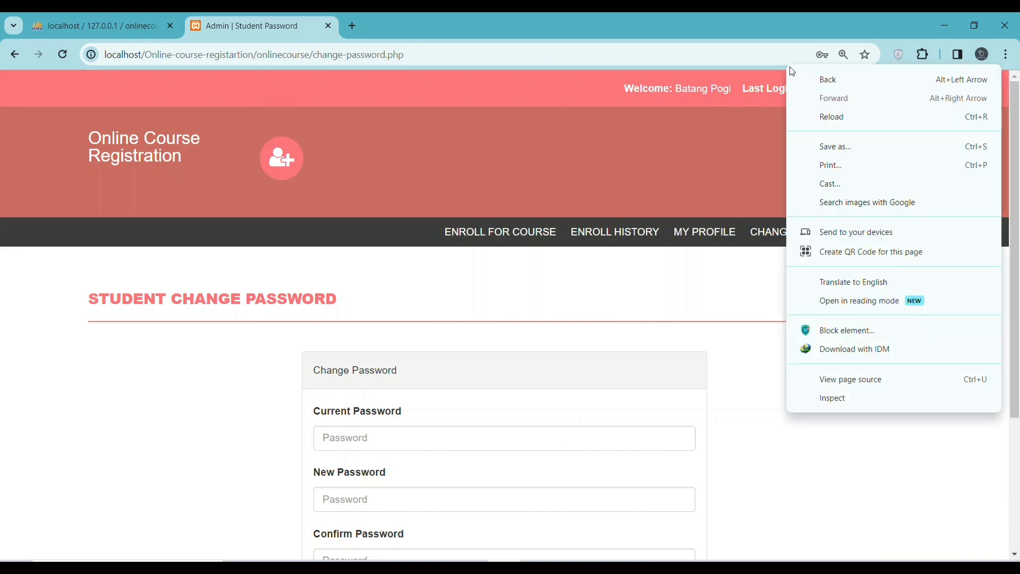
{"action": "left_click", "coordinate": [691, 273]}
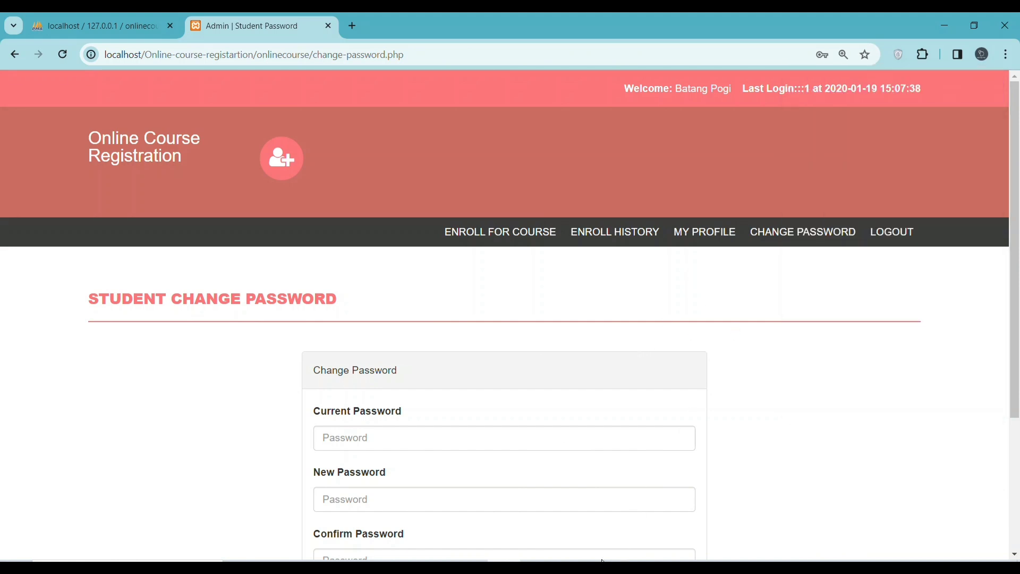